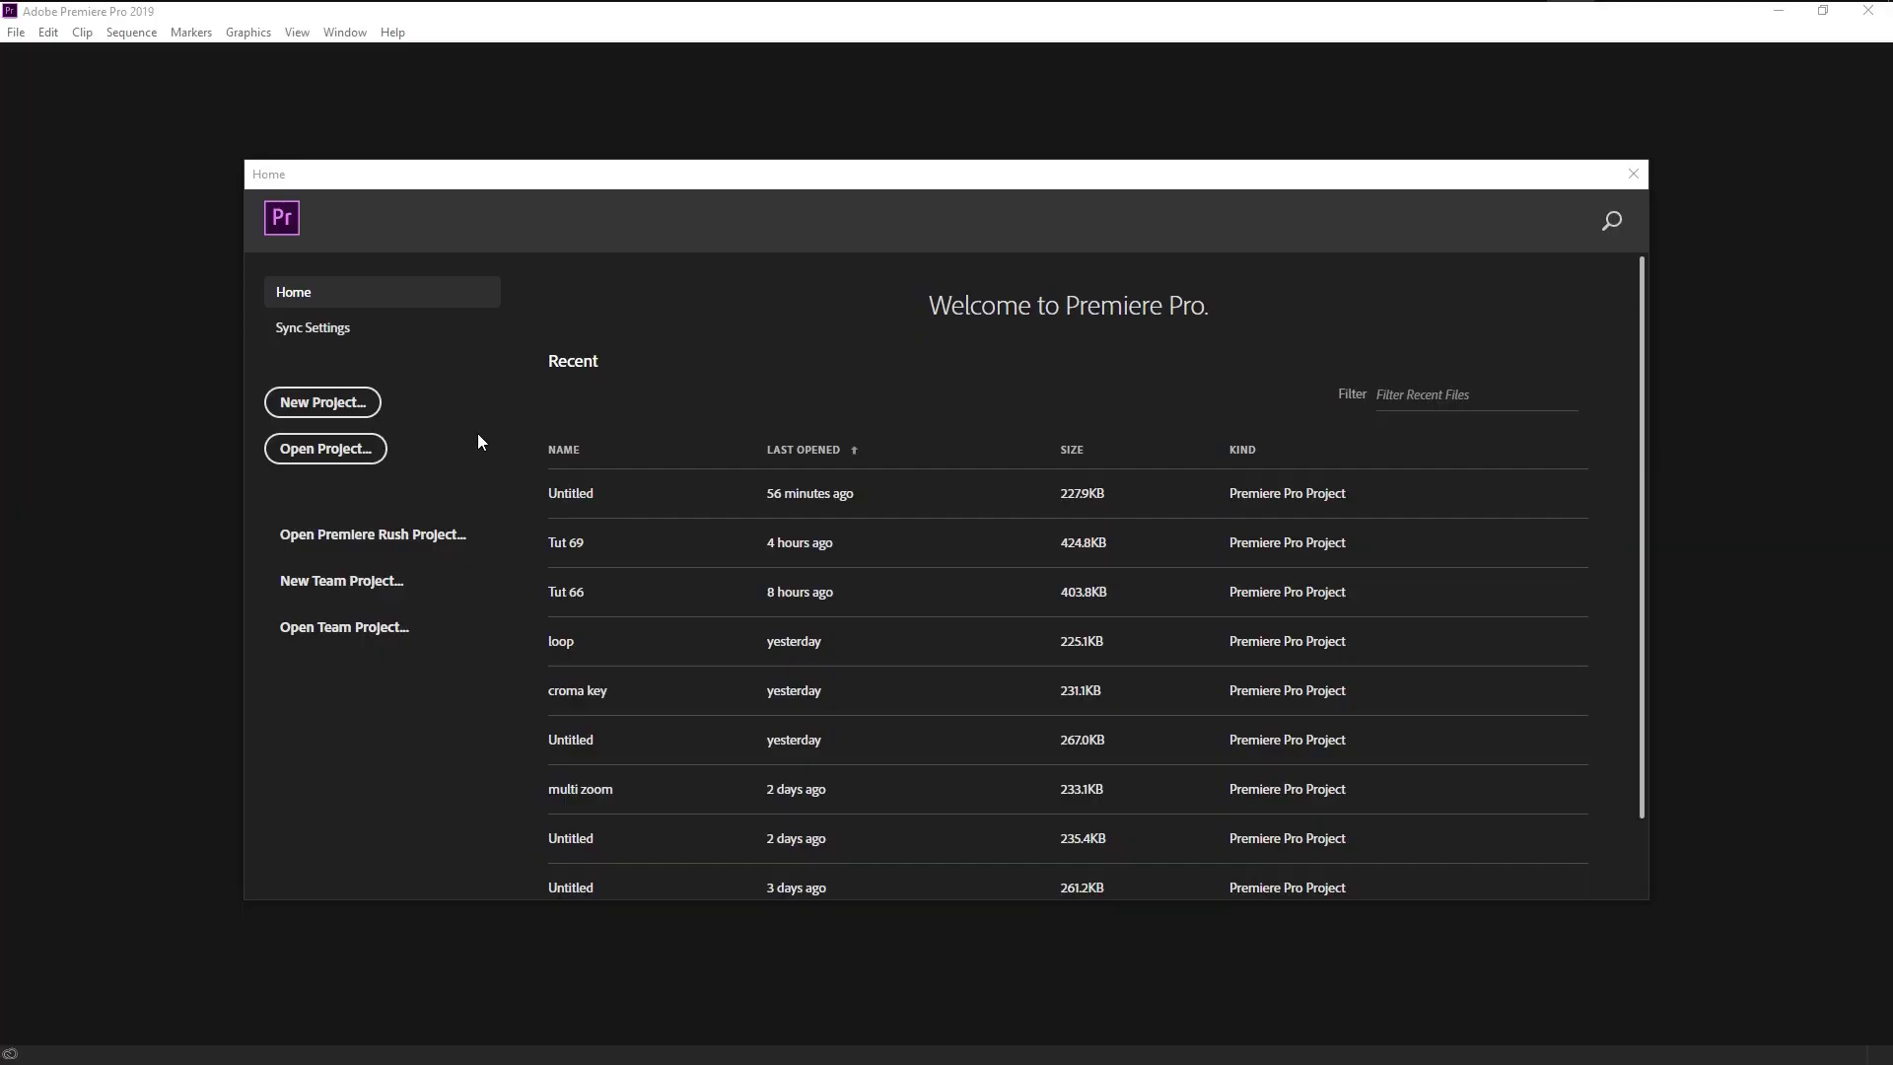
- Start a new project from the Premiere Pro Home screen
{"action": "left_click", "coordinate": [364, 406]}
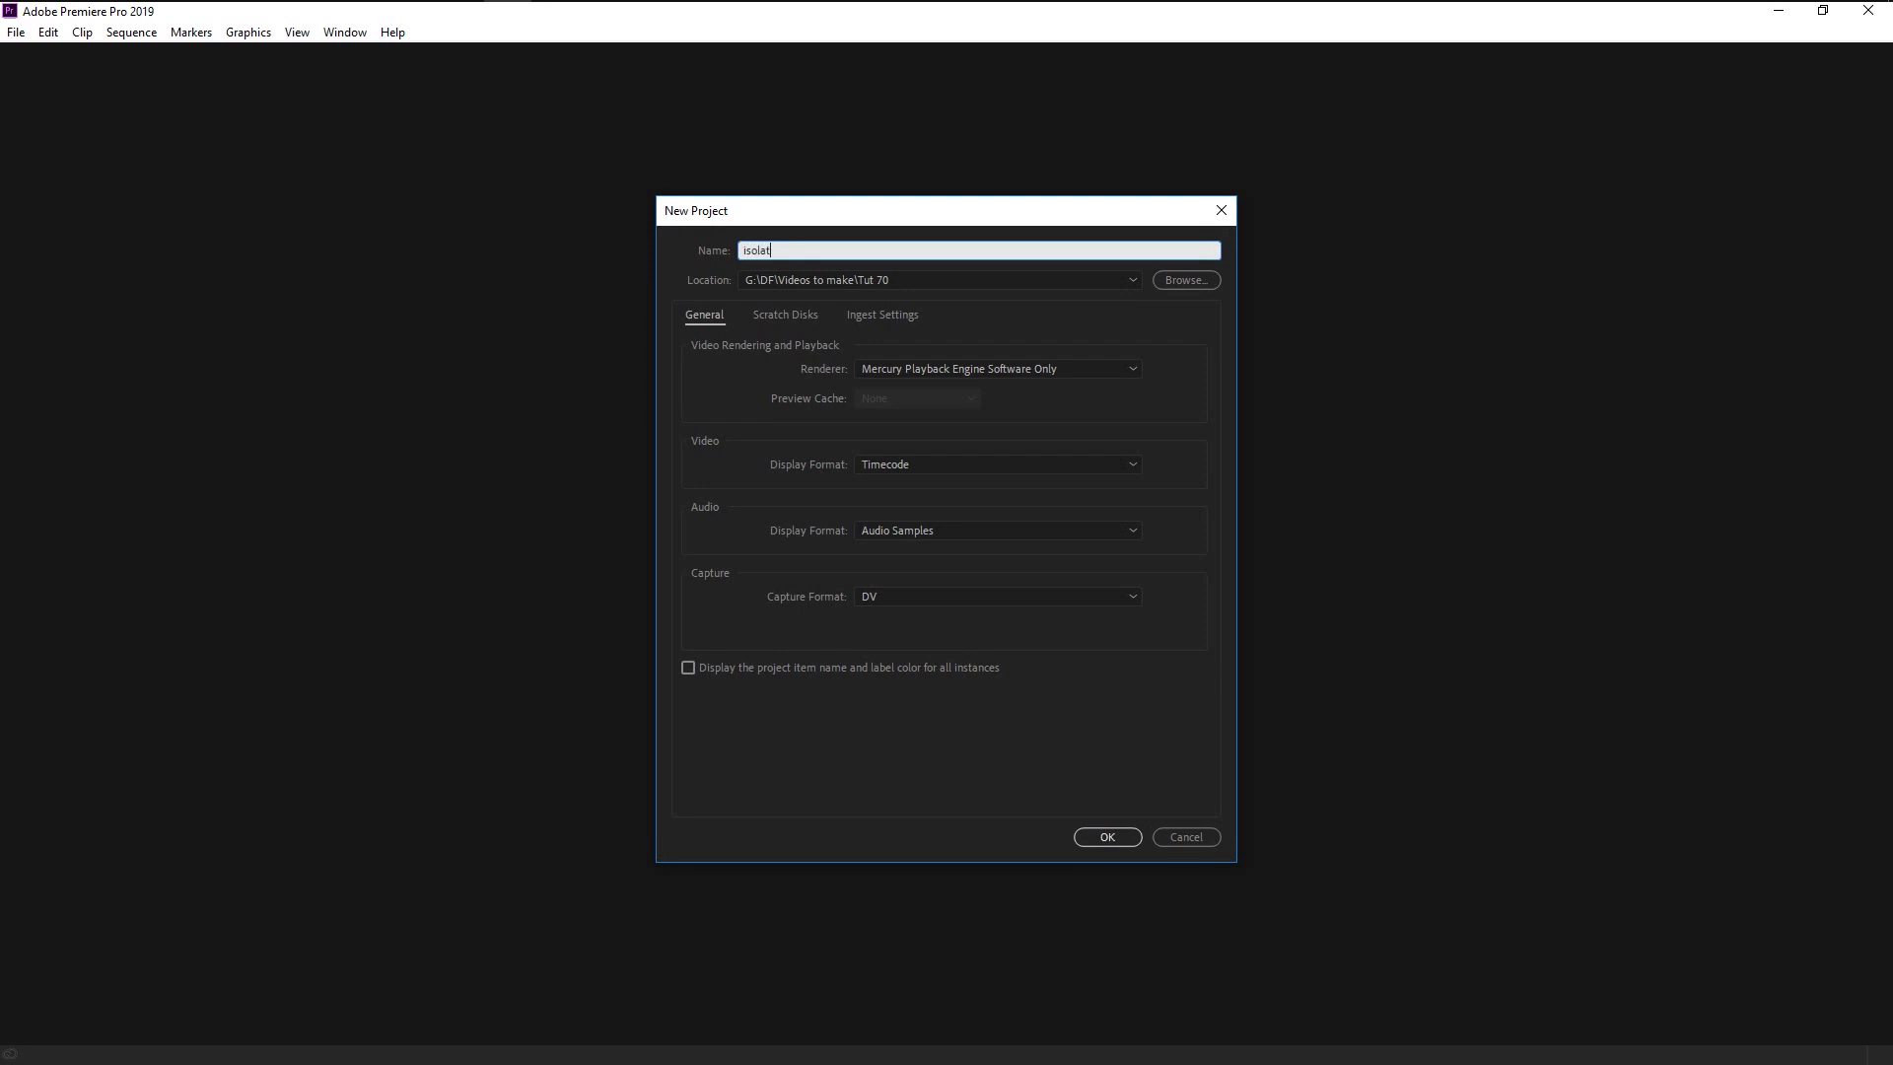
- Create the isolate project and import the three stock video clips from File Explorer
{"action": "key", "text": "Return"}
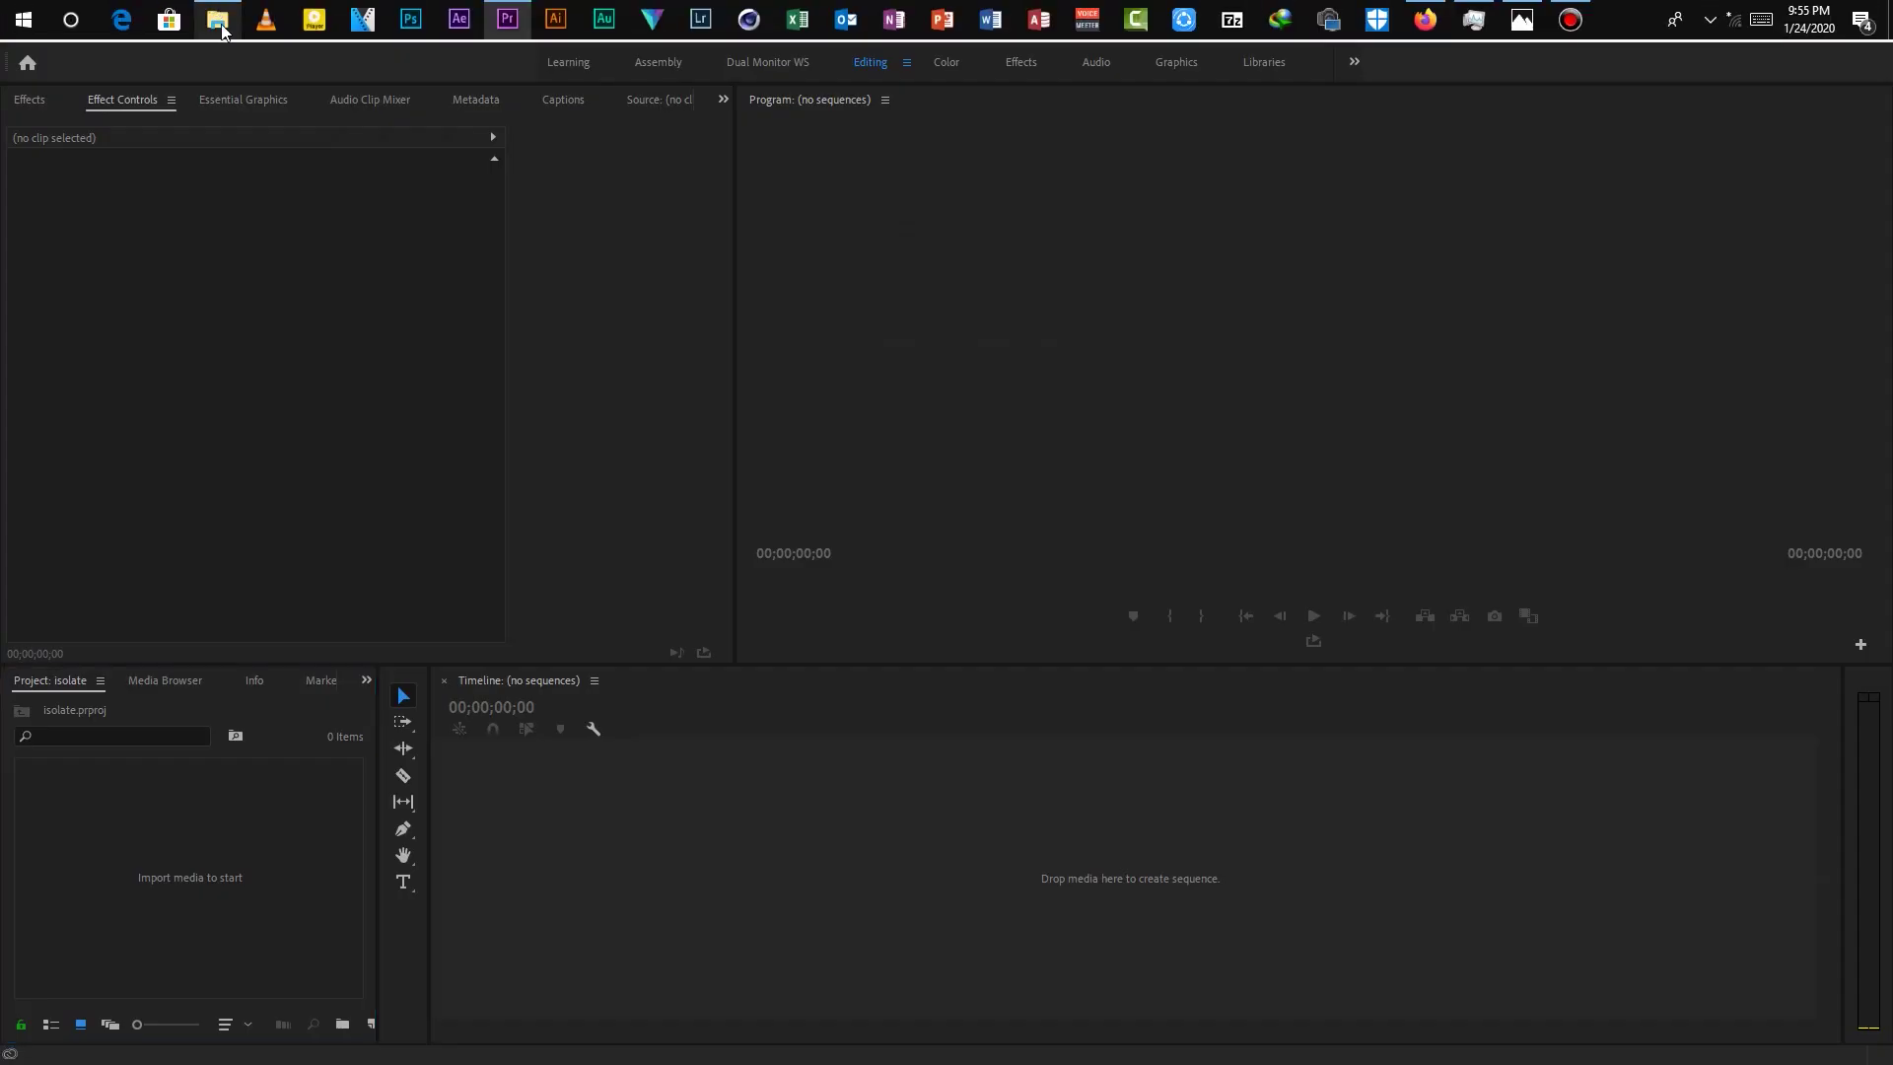
{"action": "left_click", "coordinate": [216, 20]}
{"action": "left_click_drag", "start_coordinate": [882, 402], "coordinate": [288, 844]}
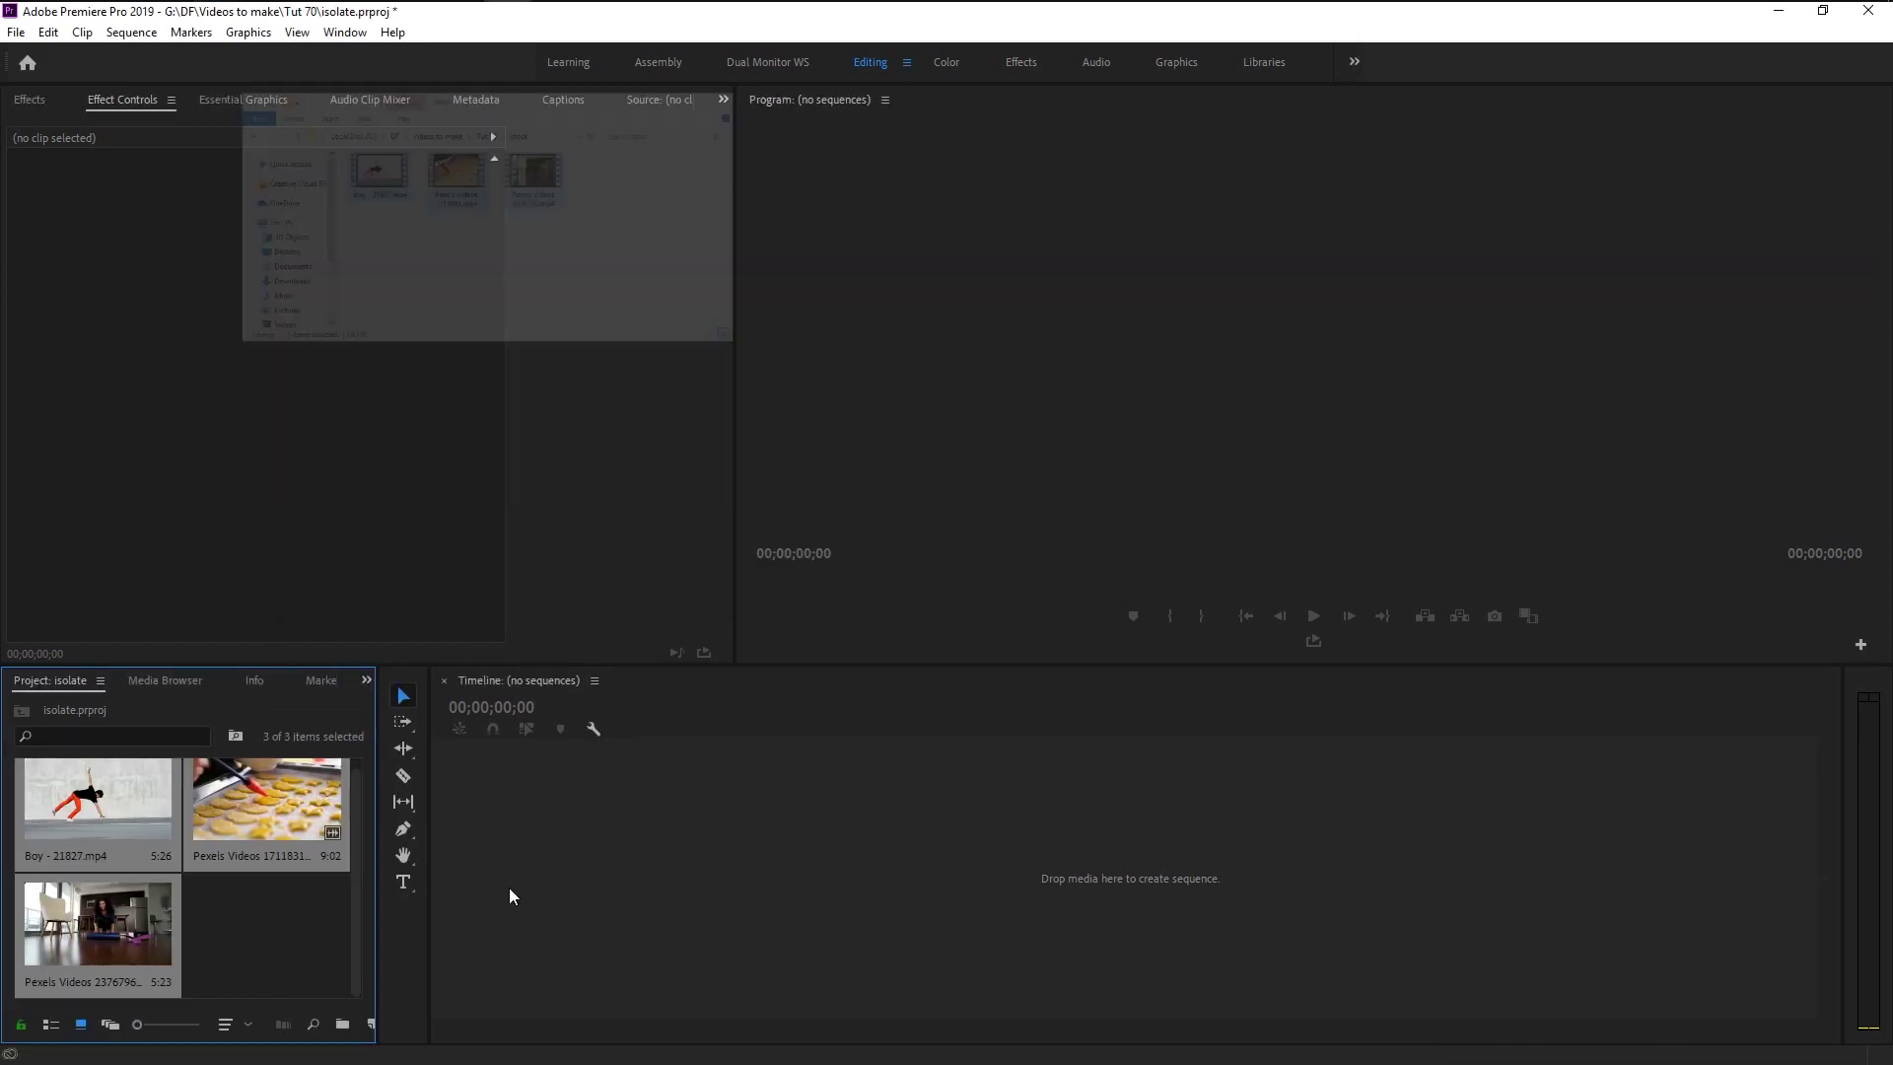
- Build a sequence from the Pexels Videos 2376796 clip
{"action": "left_click", "coordinate": [245, 964]}
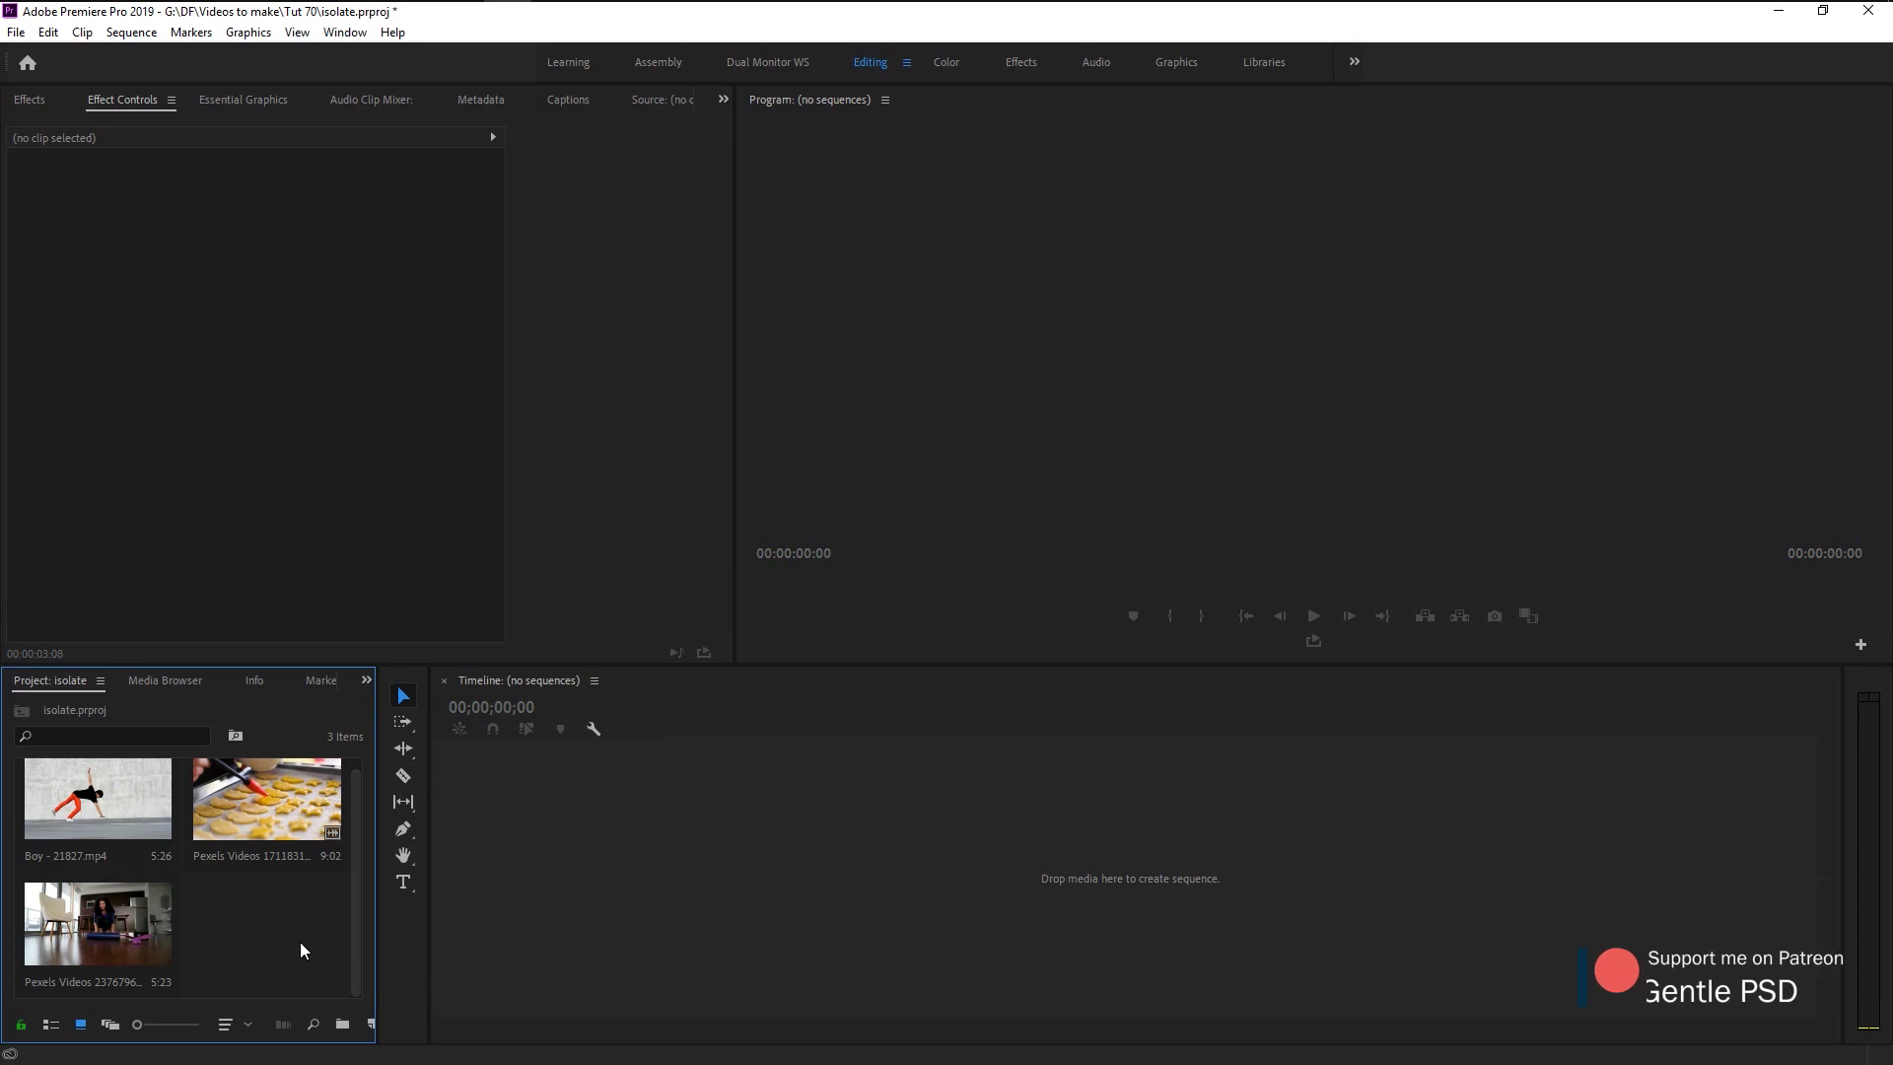
{"action": "left_click", "coordinate": [89, 932]}
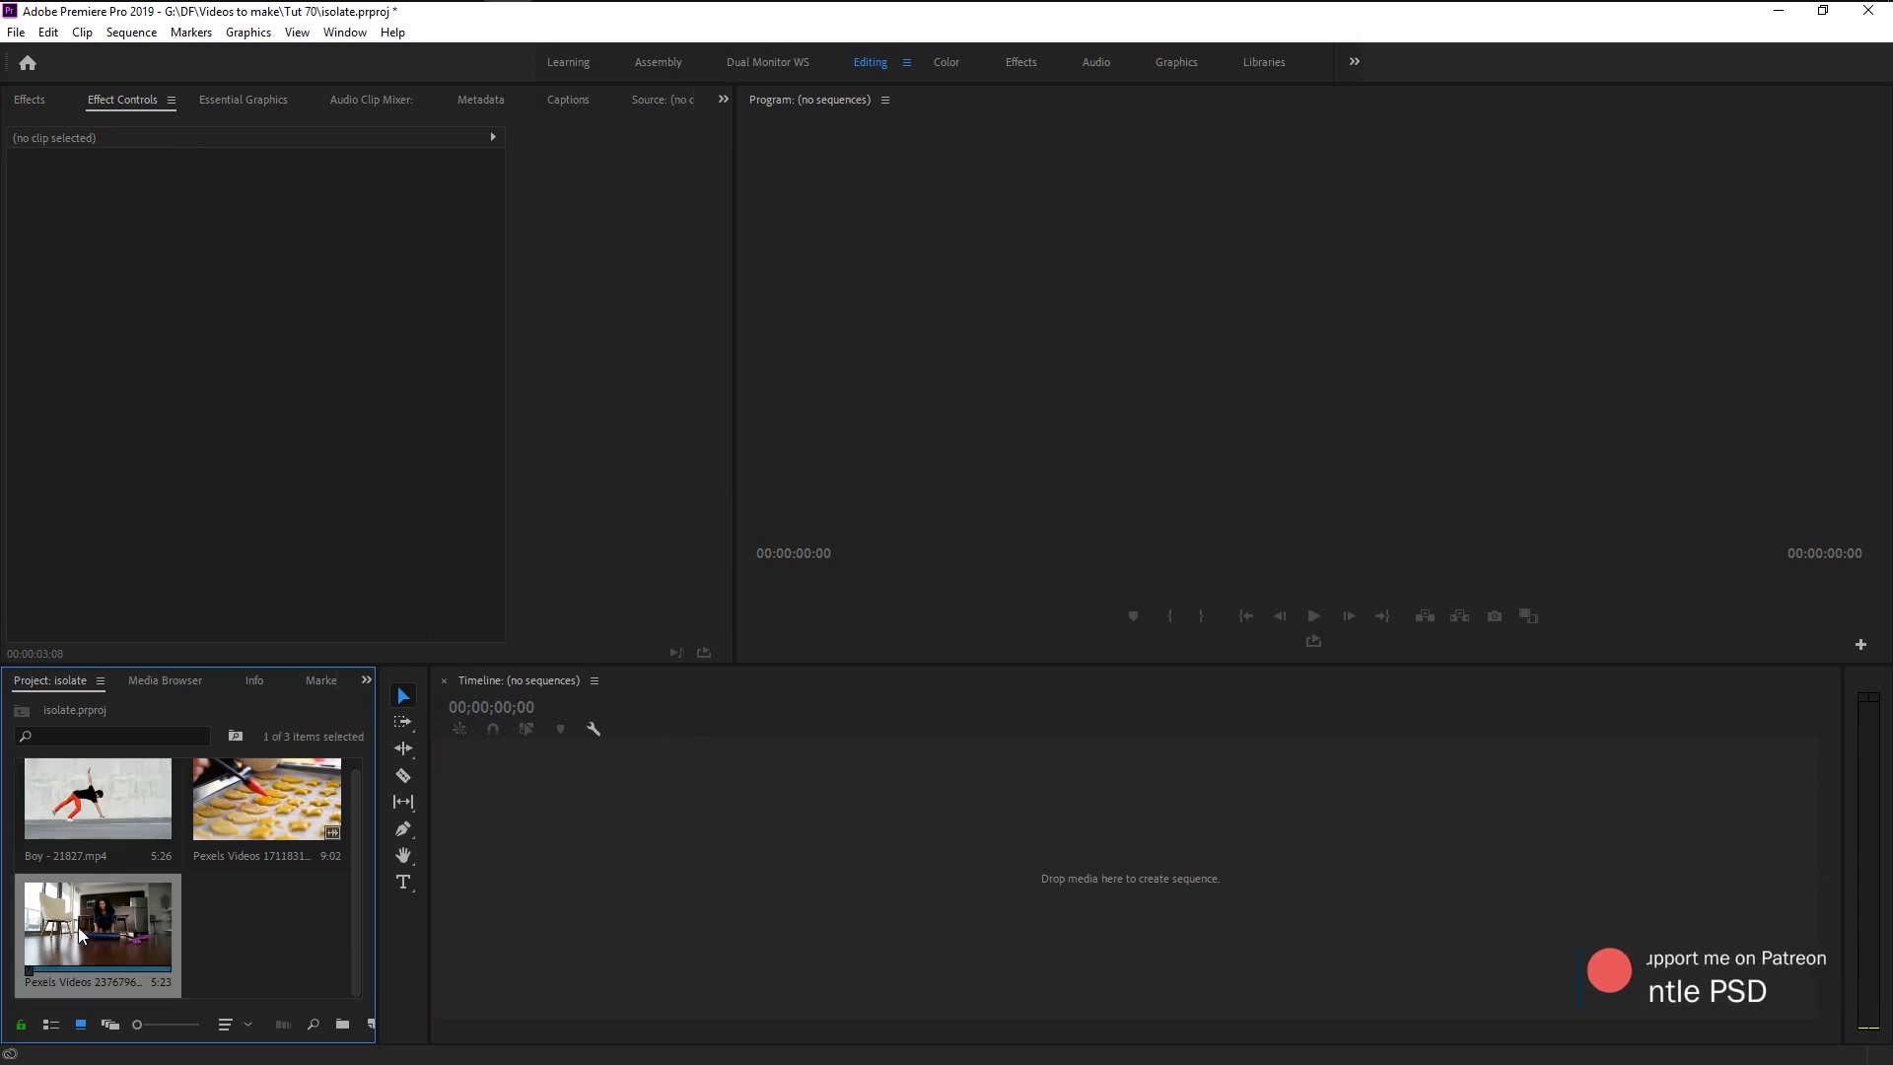
{"action": "left_click_drag", "start_coordinate": [79, 932], "coordinate": [635, 917]}
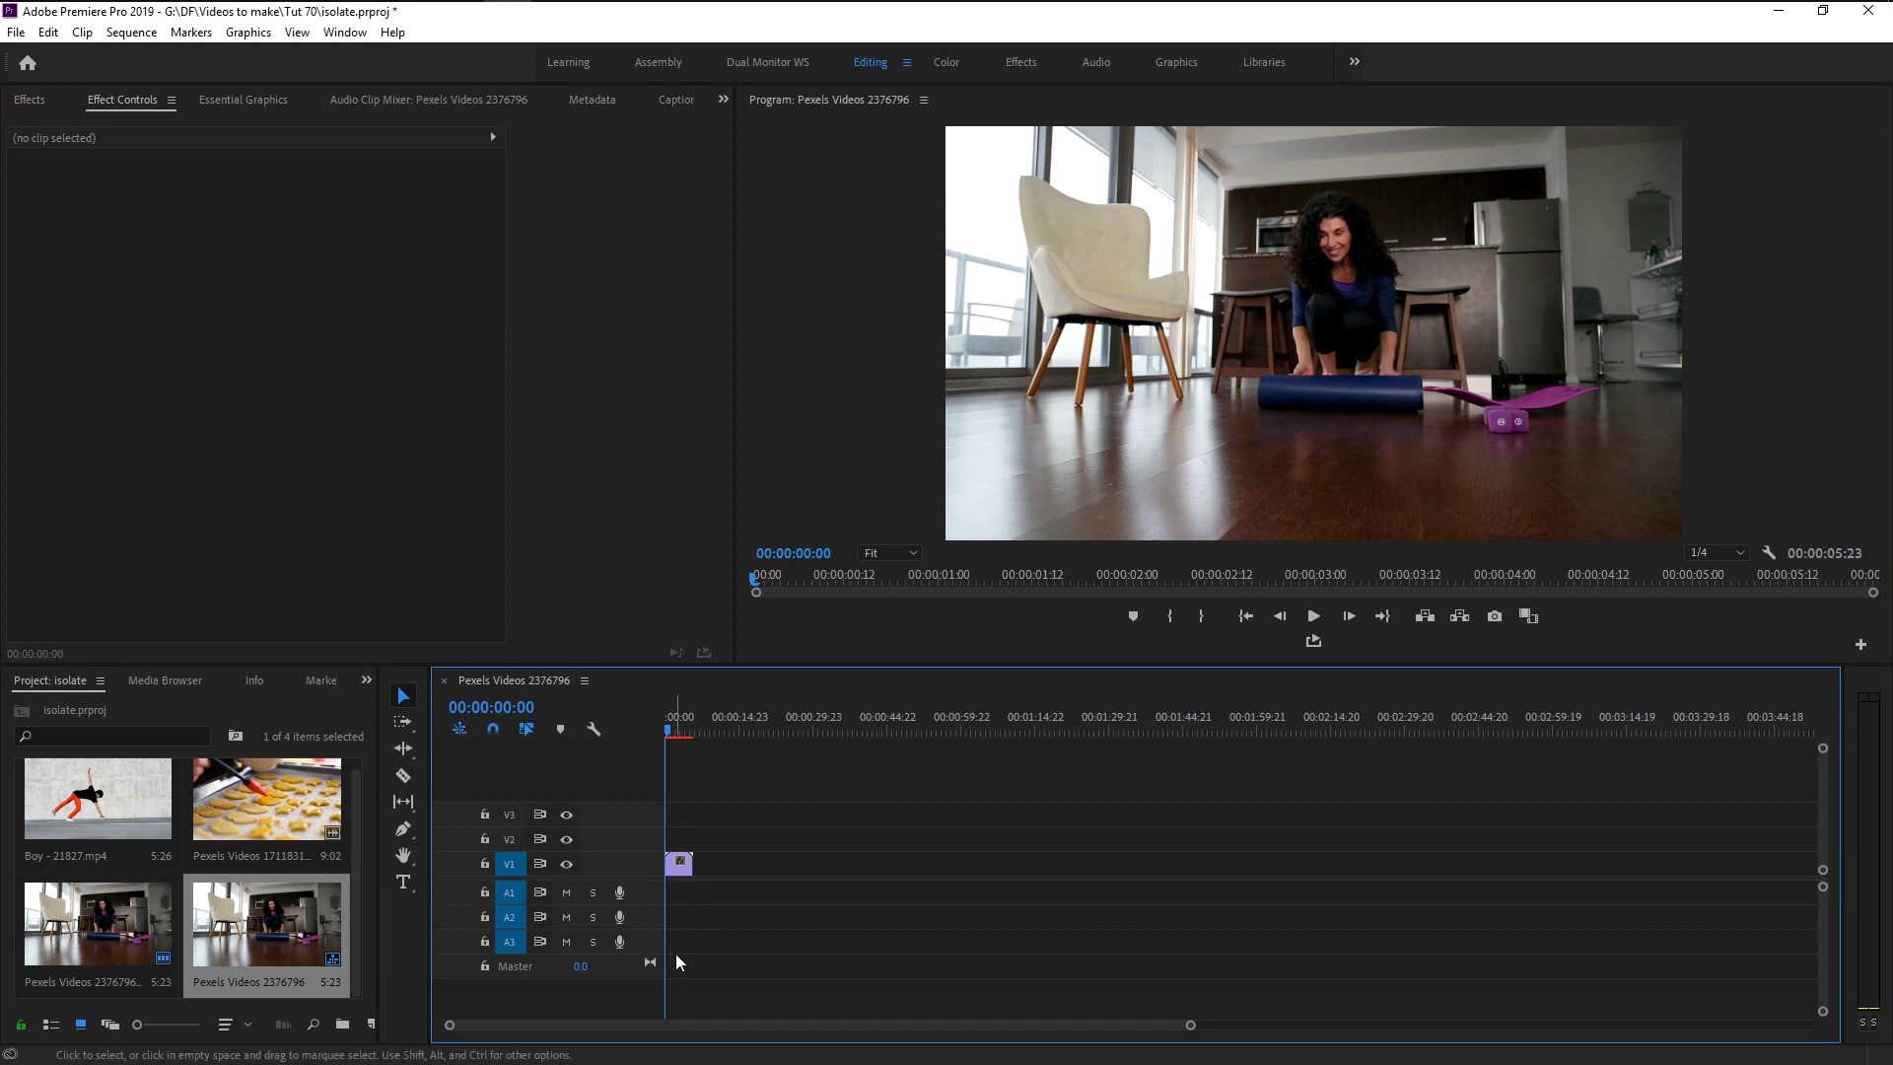
- Zoom into the Pexels Videos 2376796 clip, preview it, then bring up the Effects library
{"action": "key", "text": "equal"}
{"action": "key", "text": "equal"}
{"action": "key", "text": "equal"}
{"action": "key", "text": "equal"}
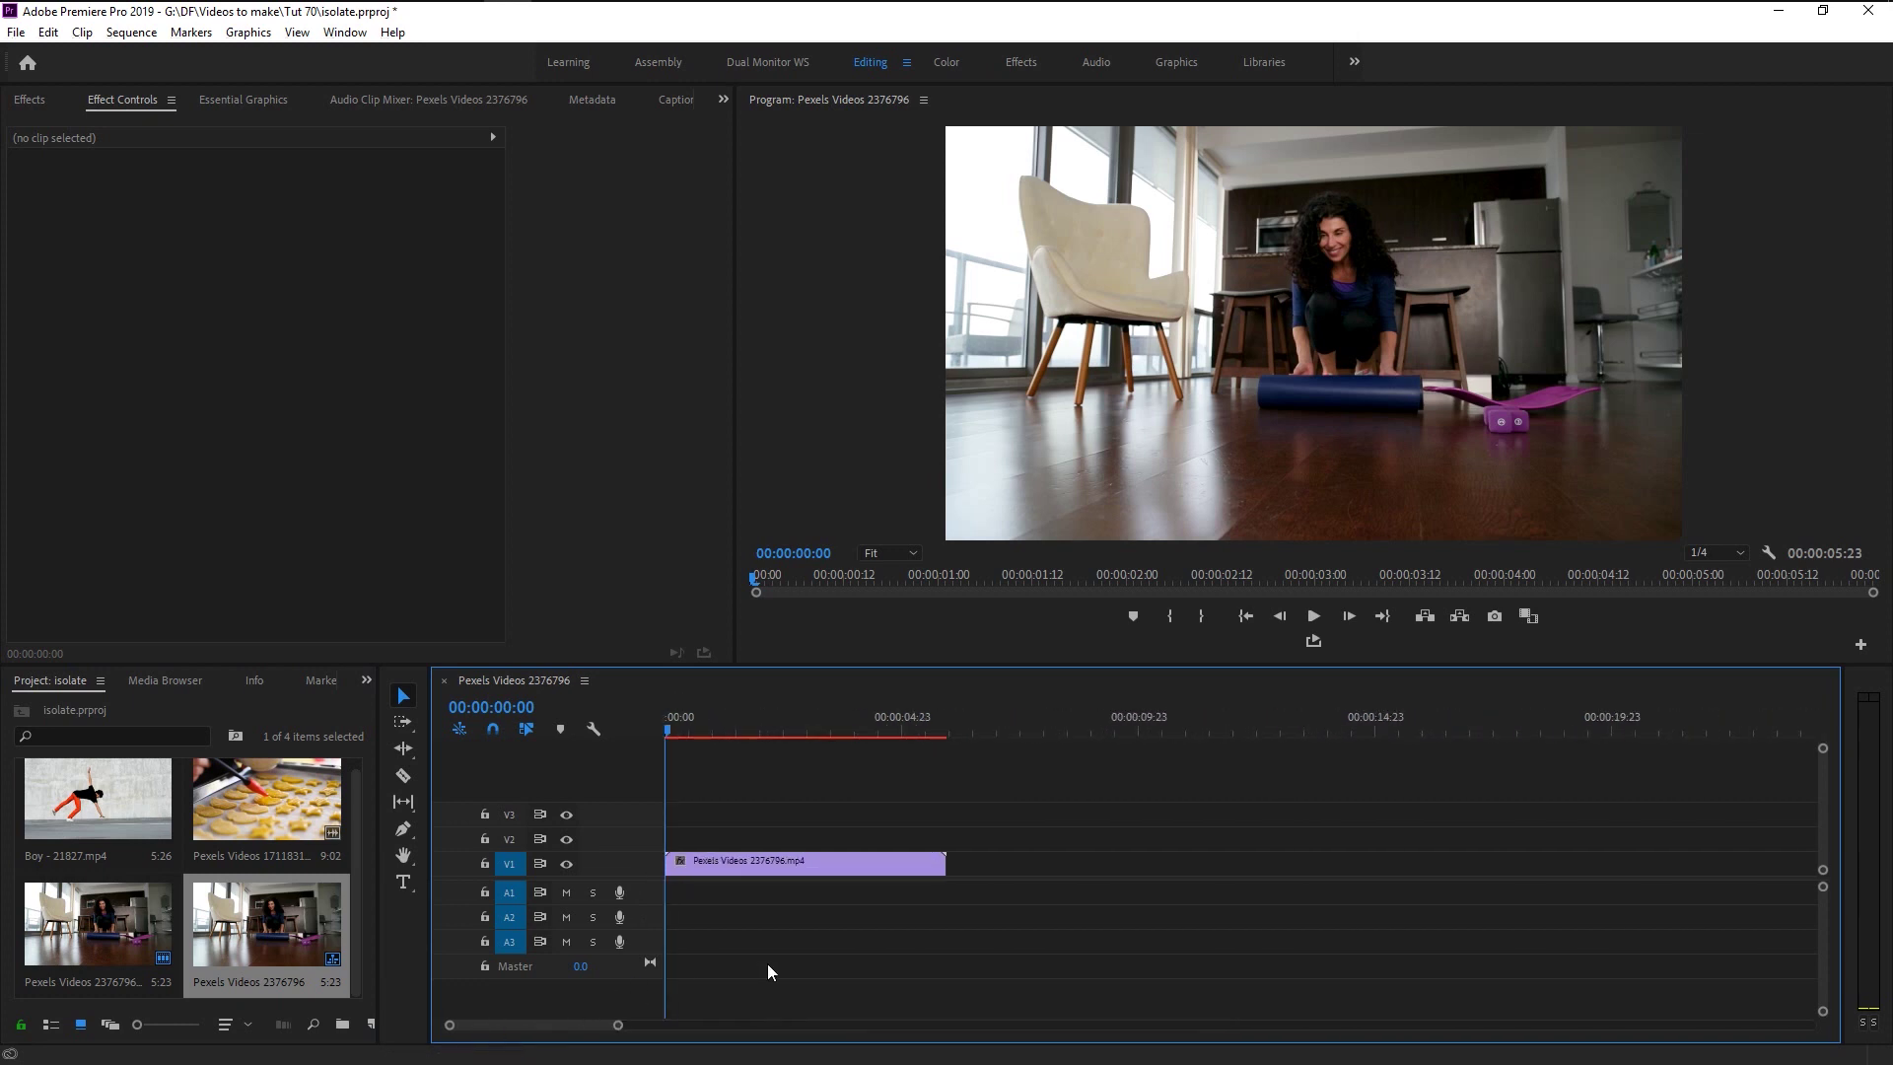
{"action": "key", "text": "space"}
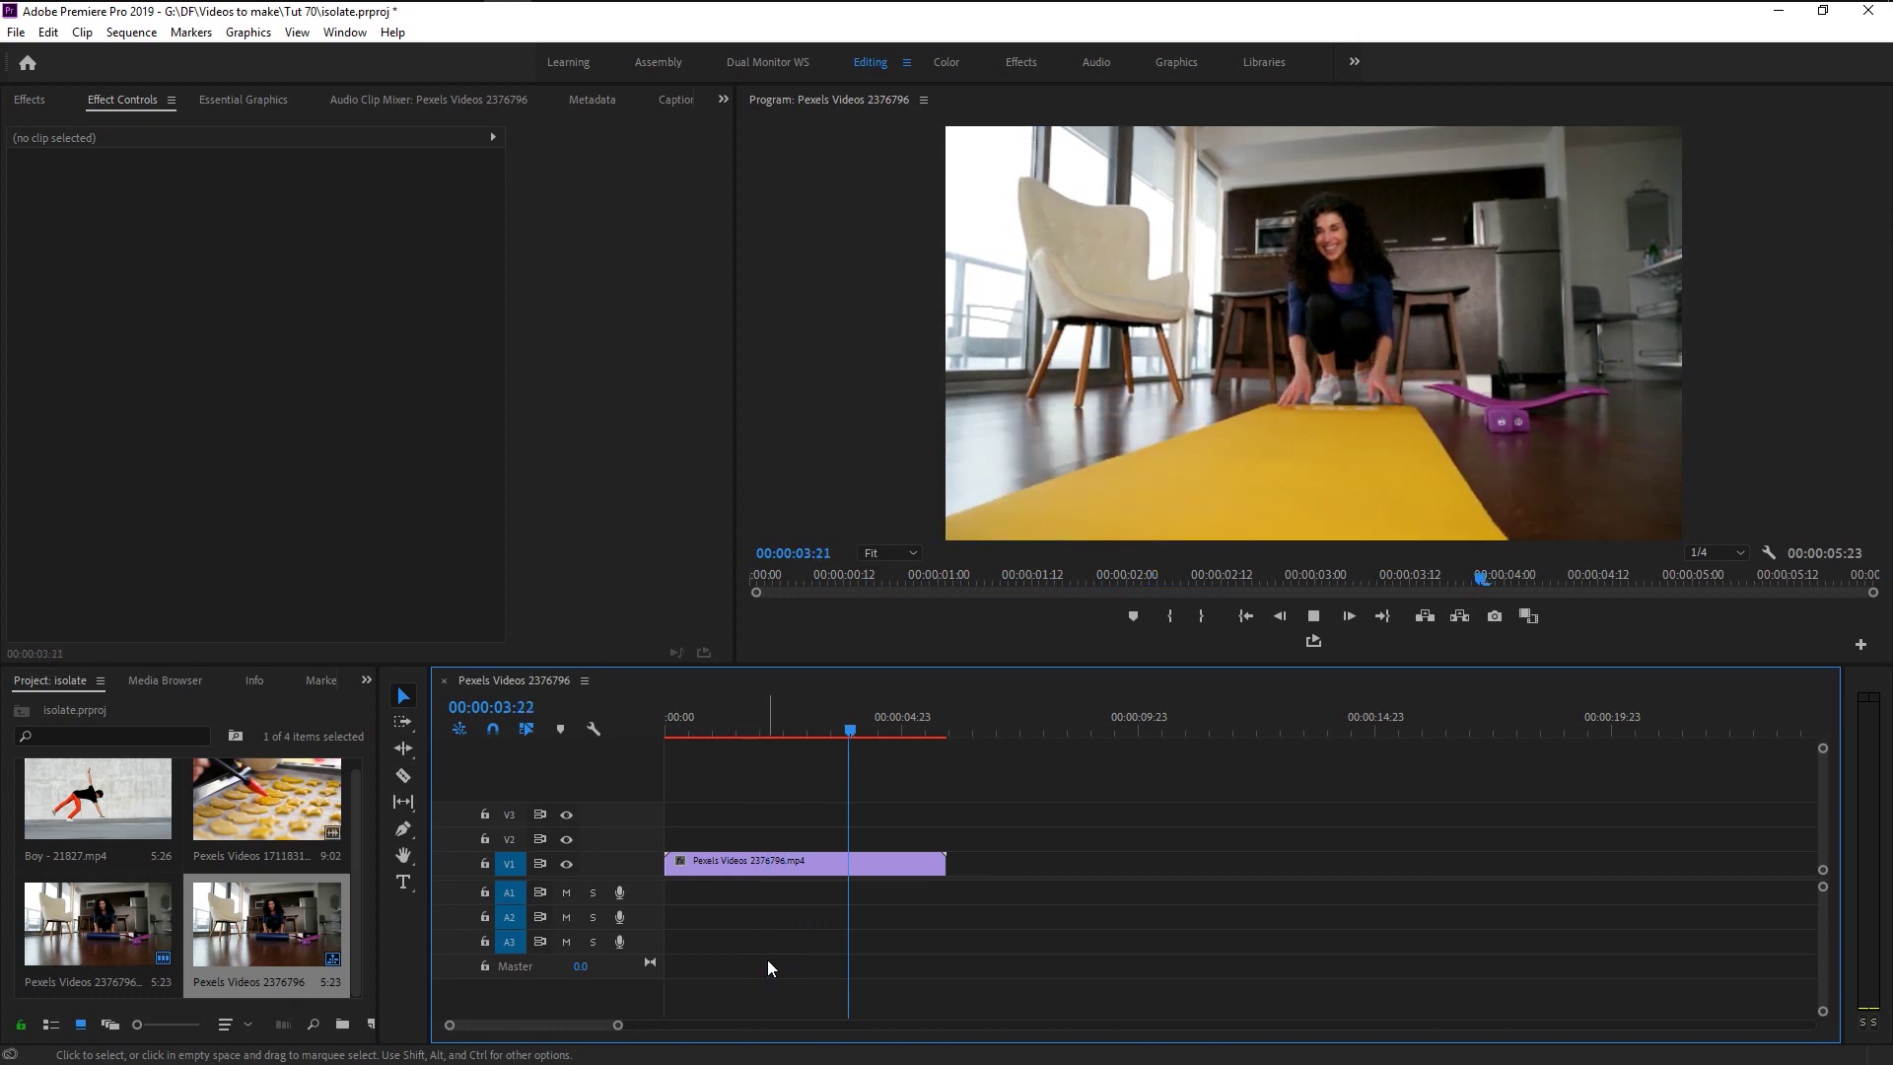
{"action": "key", "text": "space"}
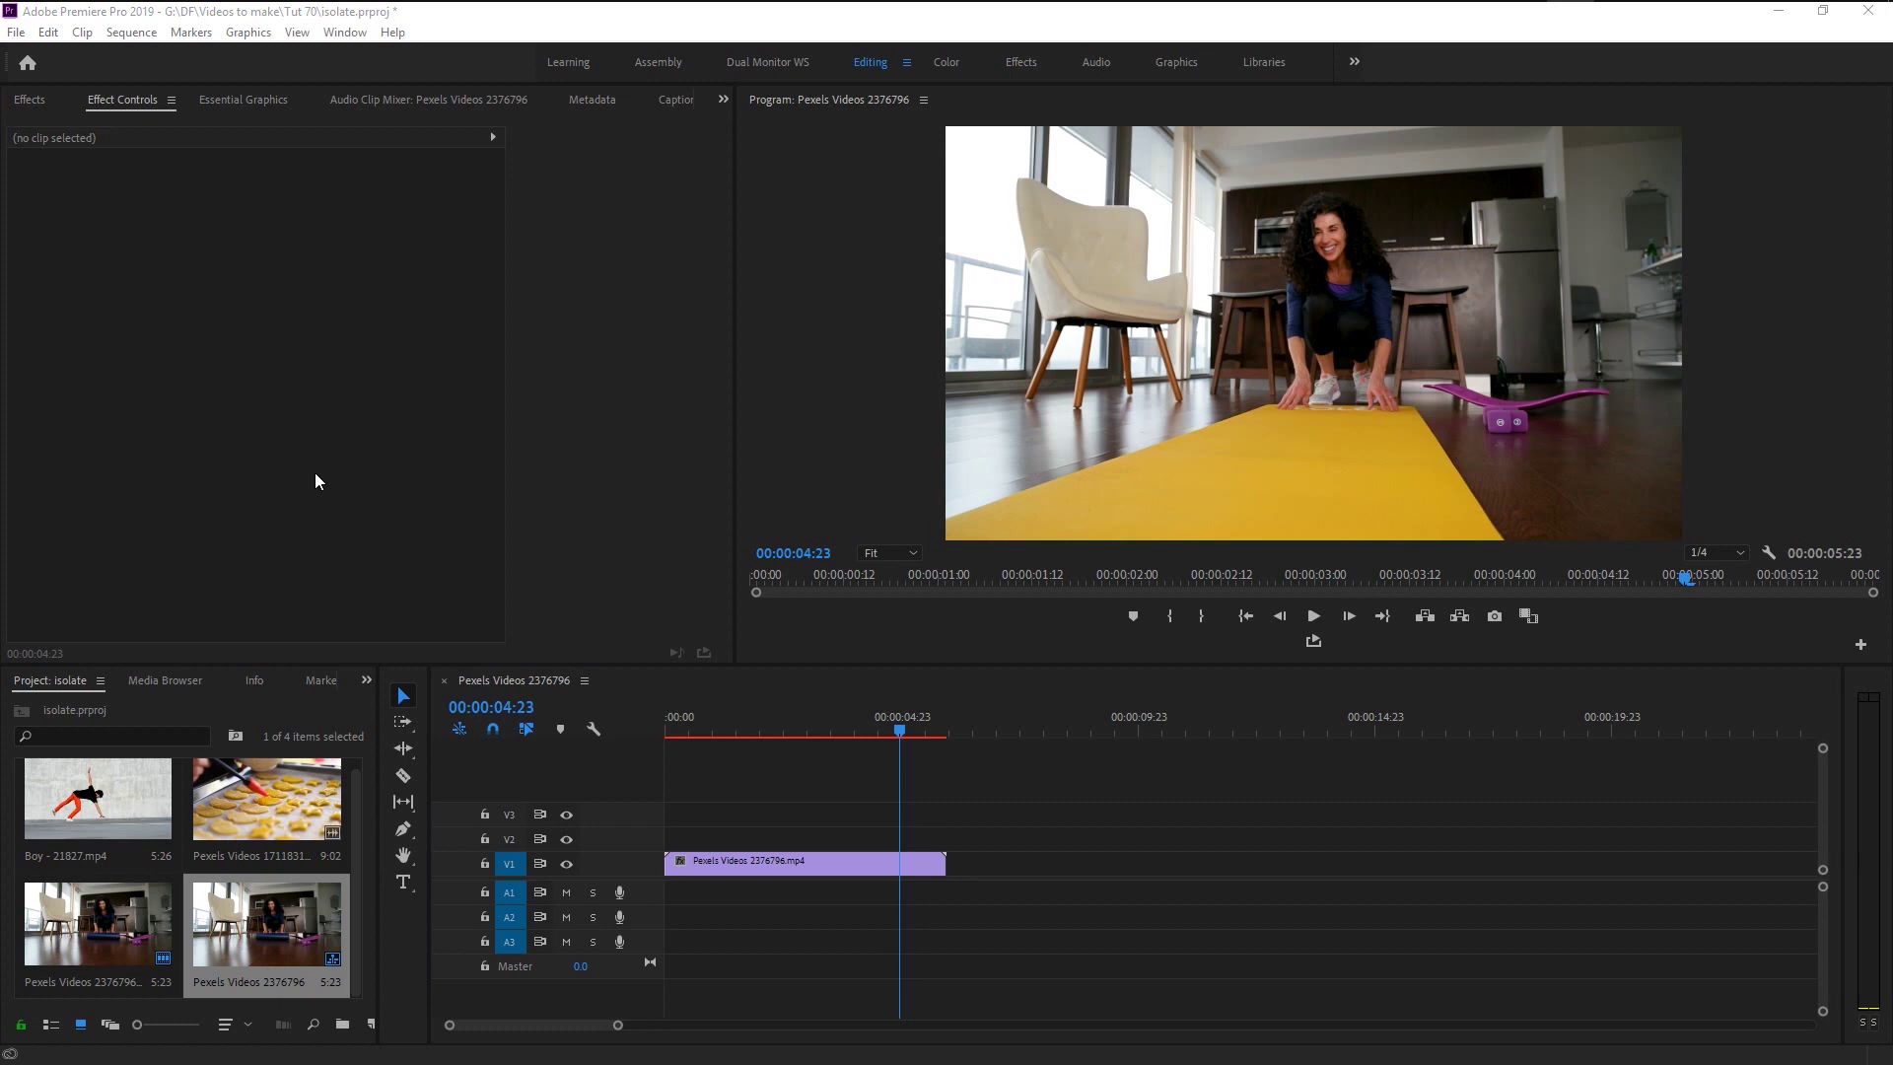
{"action": "left_click", "coordinate": [28, 102]}
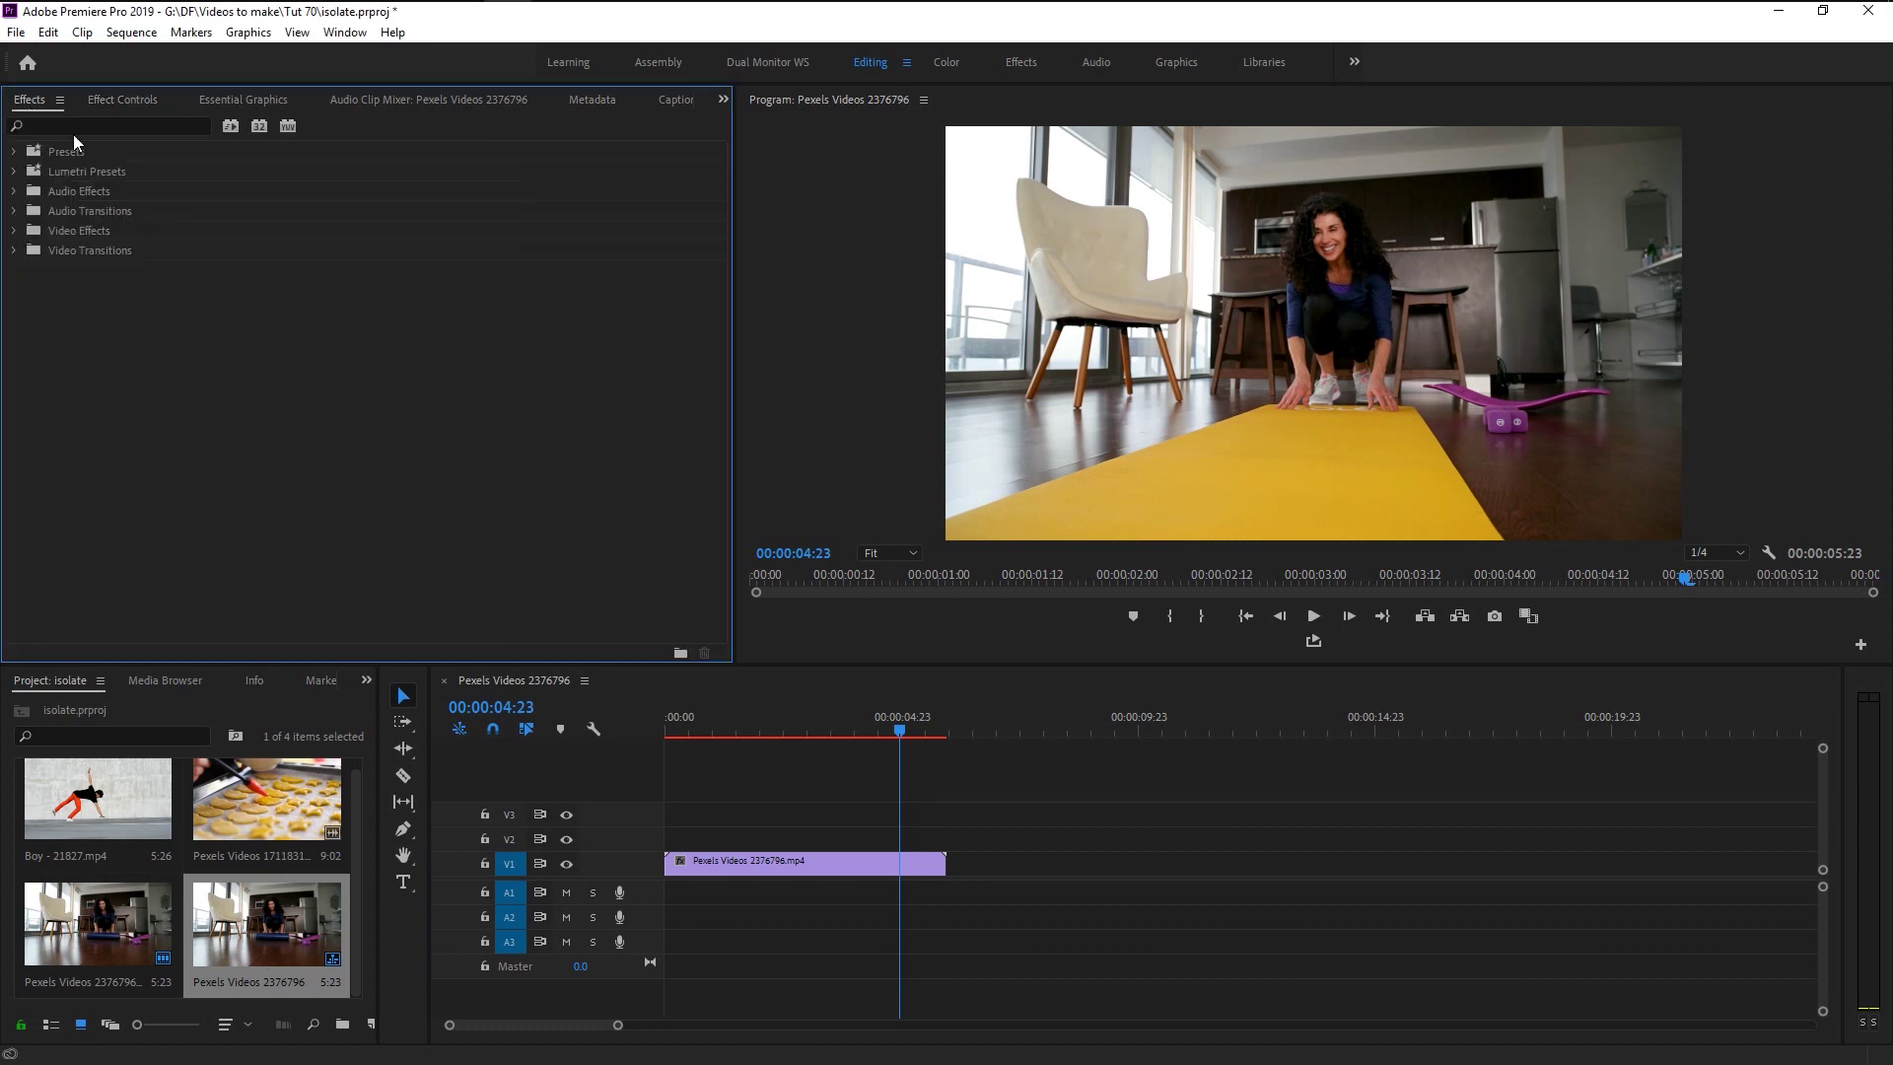
- Search the effects for 'leave' and apply Leave Color to the clip
{"action": "left_click", "coordinate": [73, 122]}
{"action": "type", "text": "leave color"}
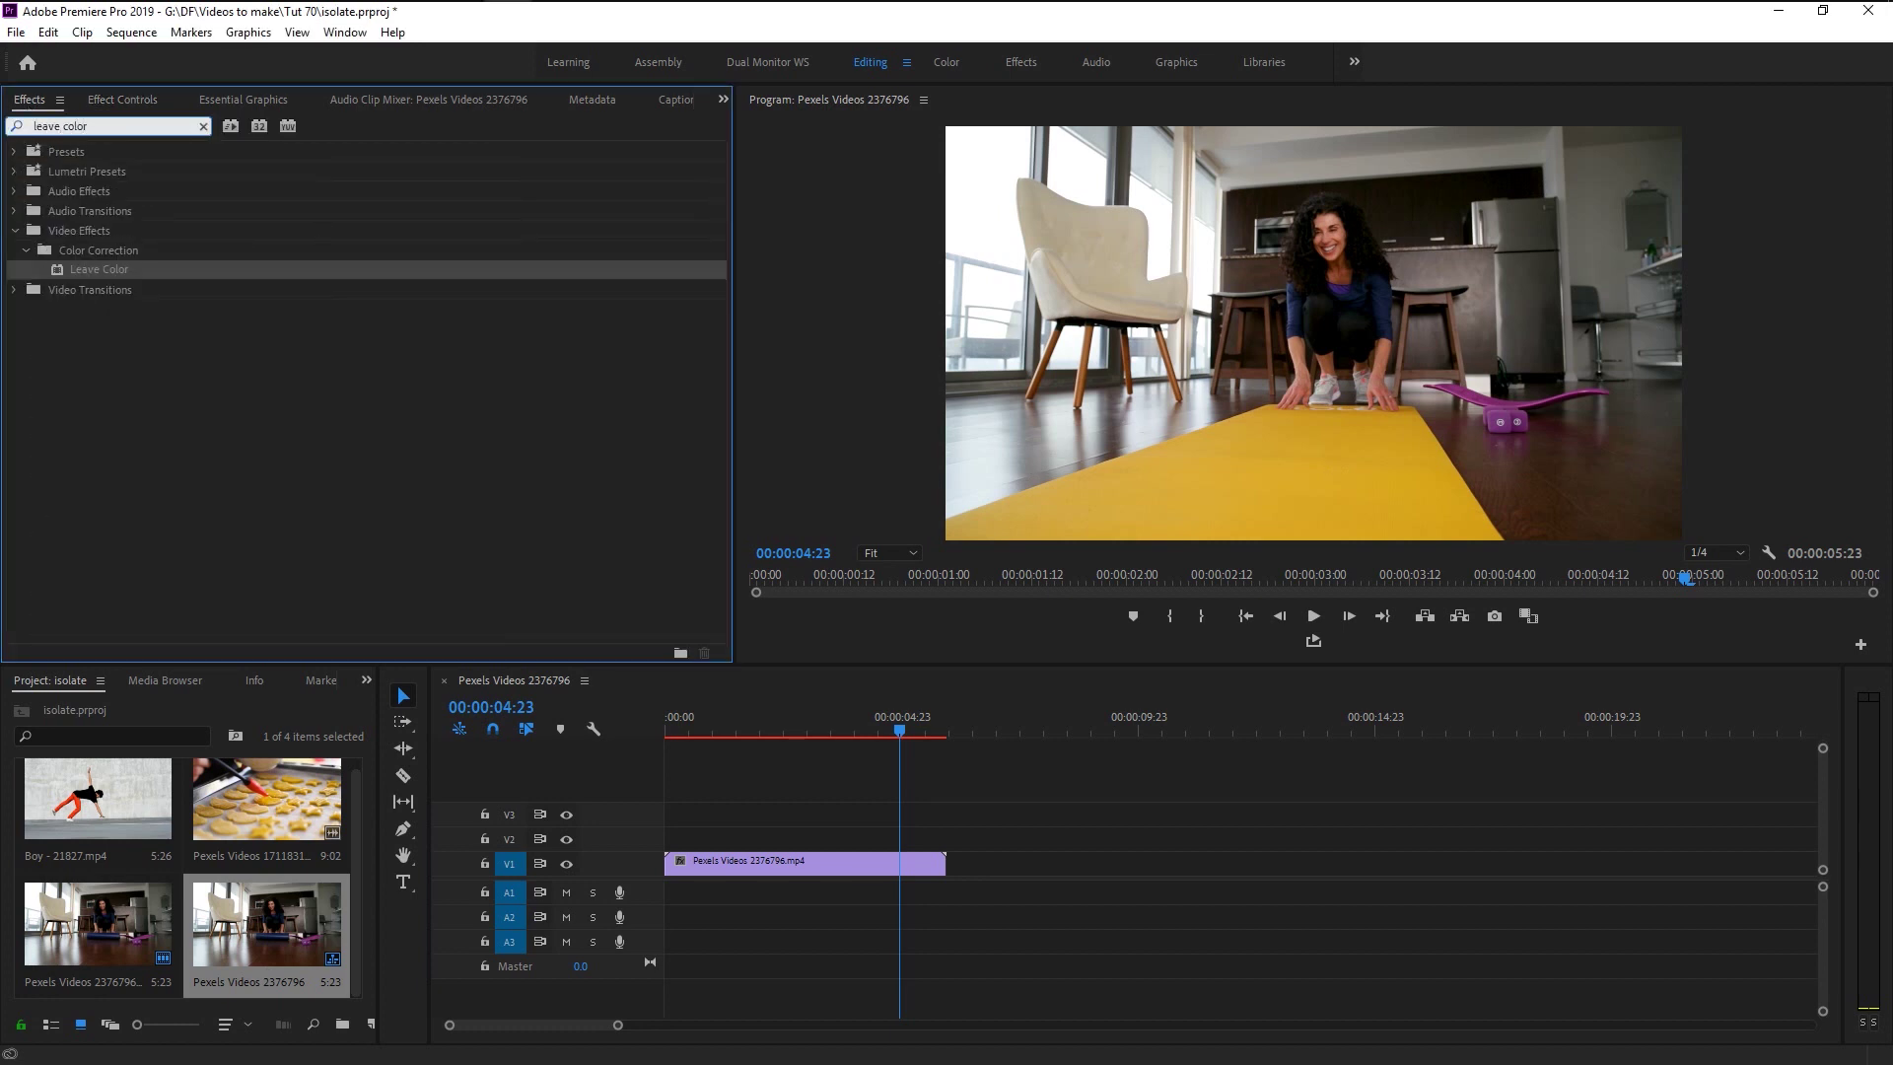
{"action": "left_click_drag", "start_coordinate": [84, 269], "coordinate": [766, 861]}
{"action": "left_click", "coordinate": [126, 98]}
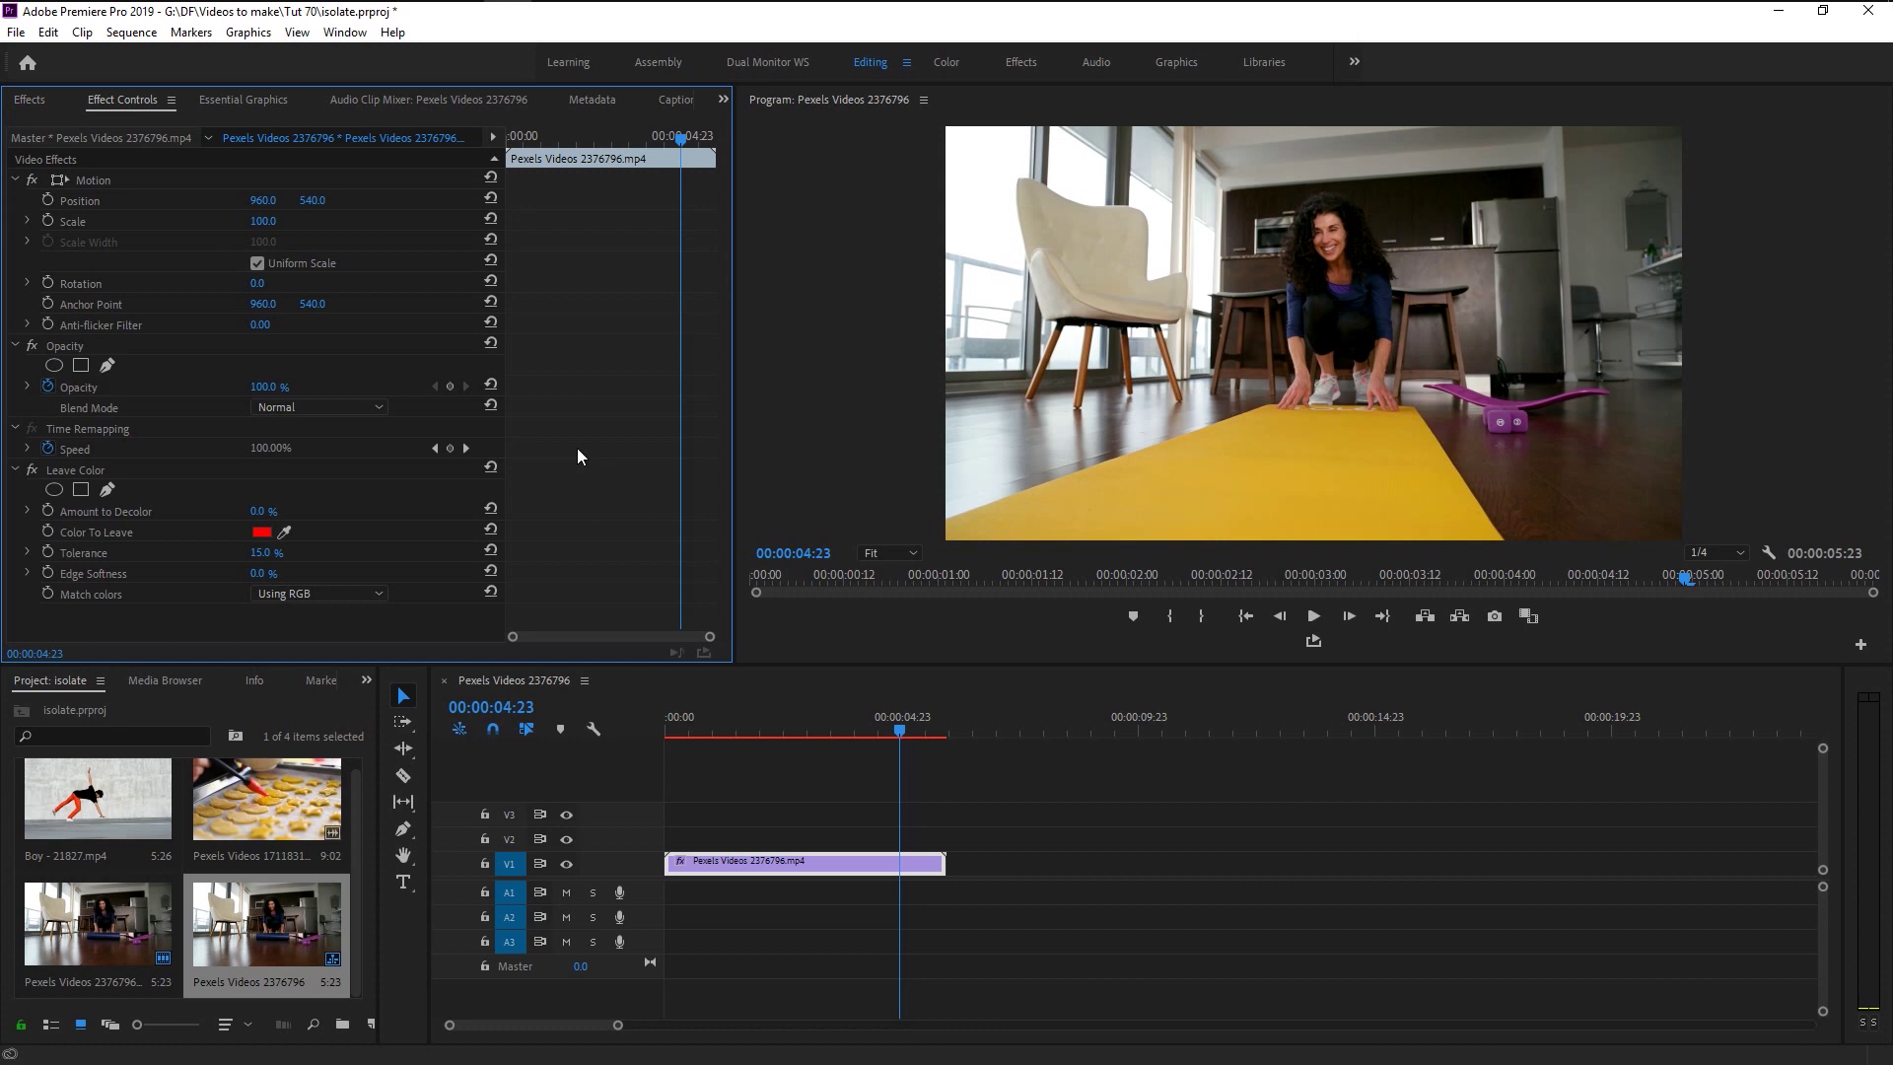
- Keep only the yellow mat's colour, with Amount to Decolor at 100%
{"action": "left_click", "coordinate": [284, 533]}
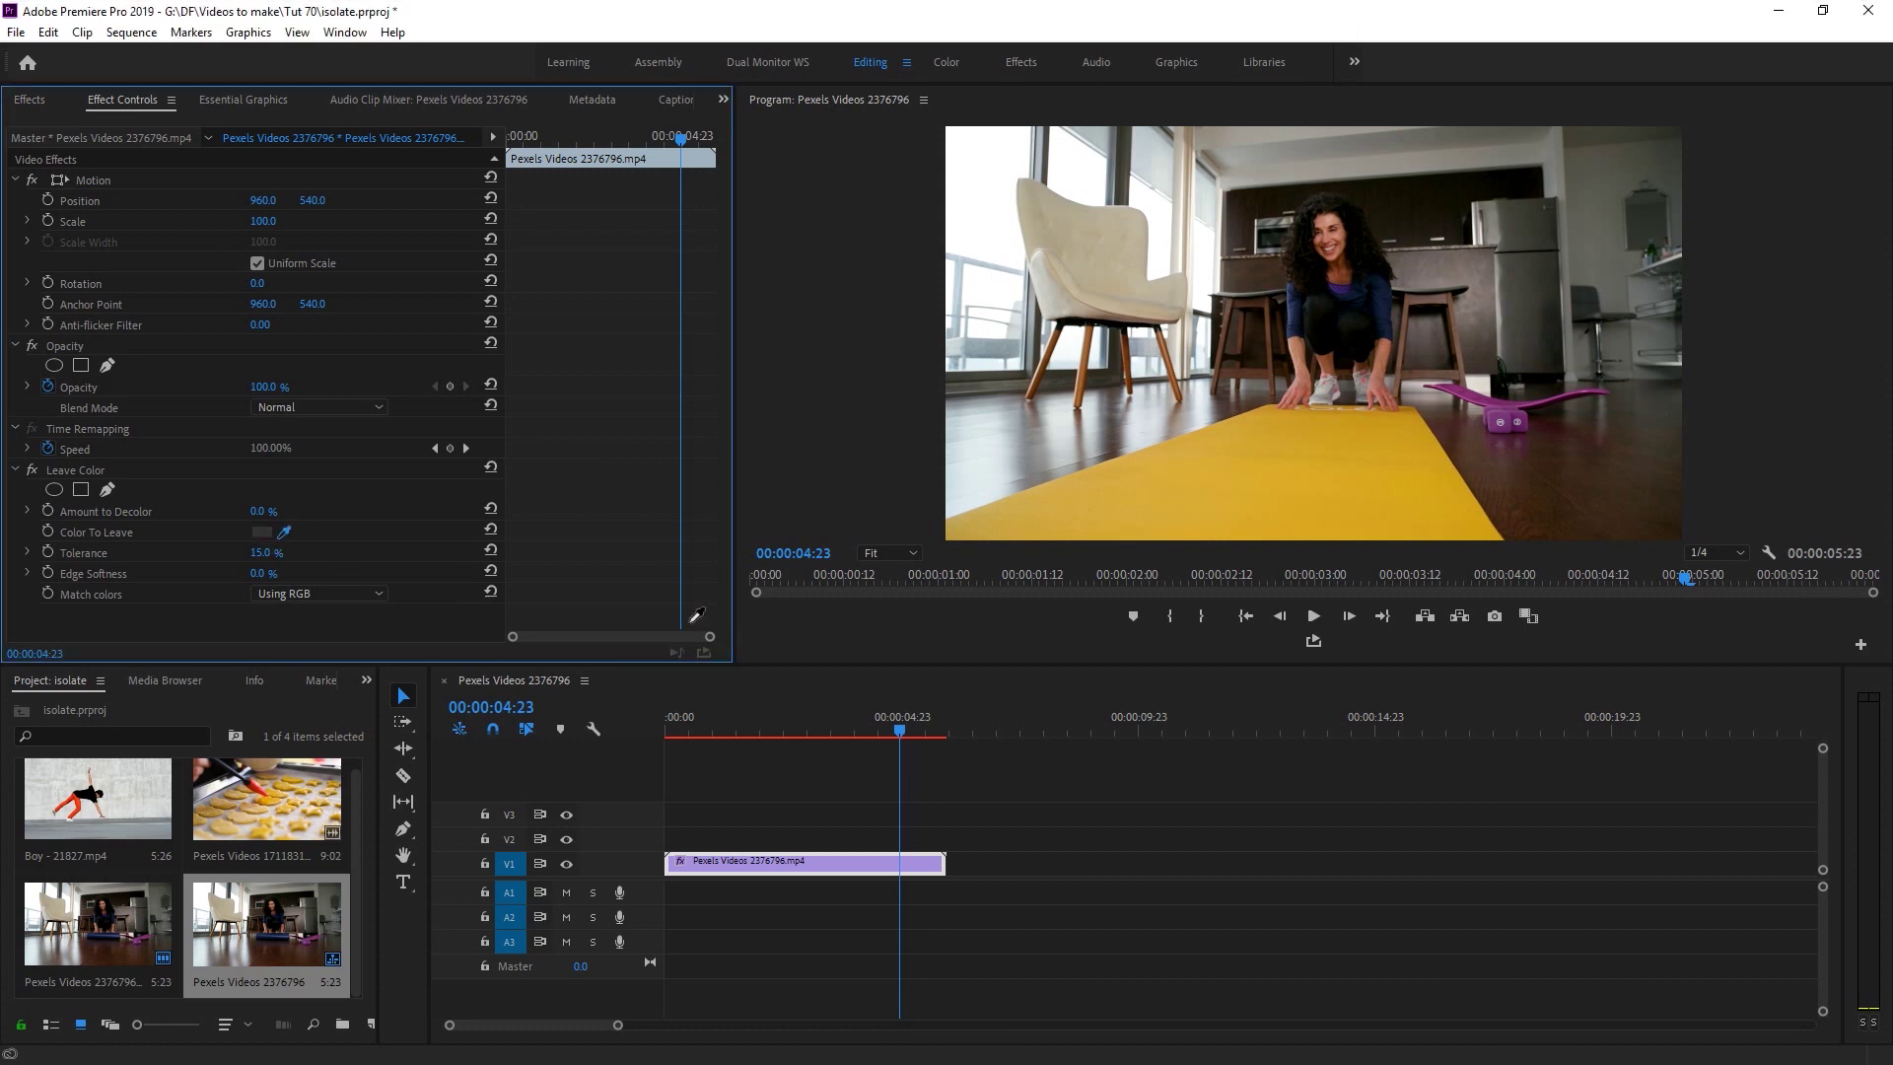
{"action": "left_click", "coordinate": [1338, 481]}
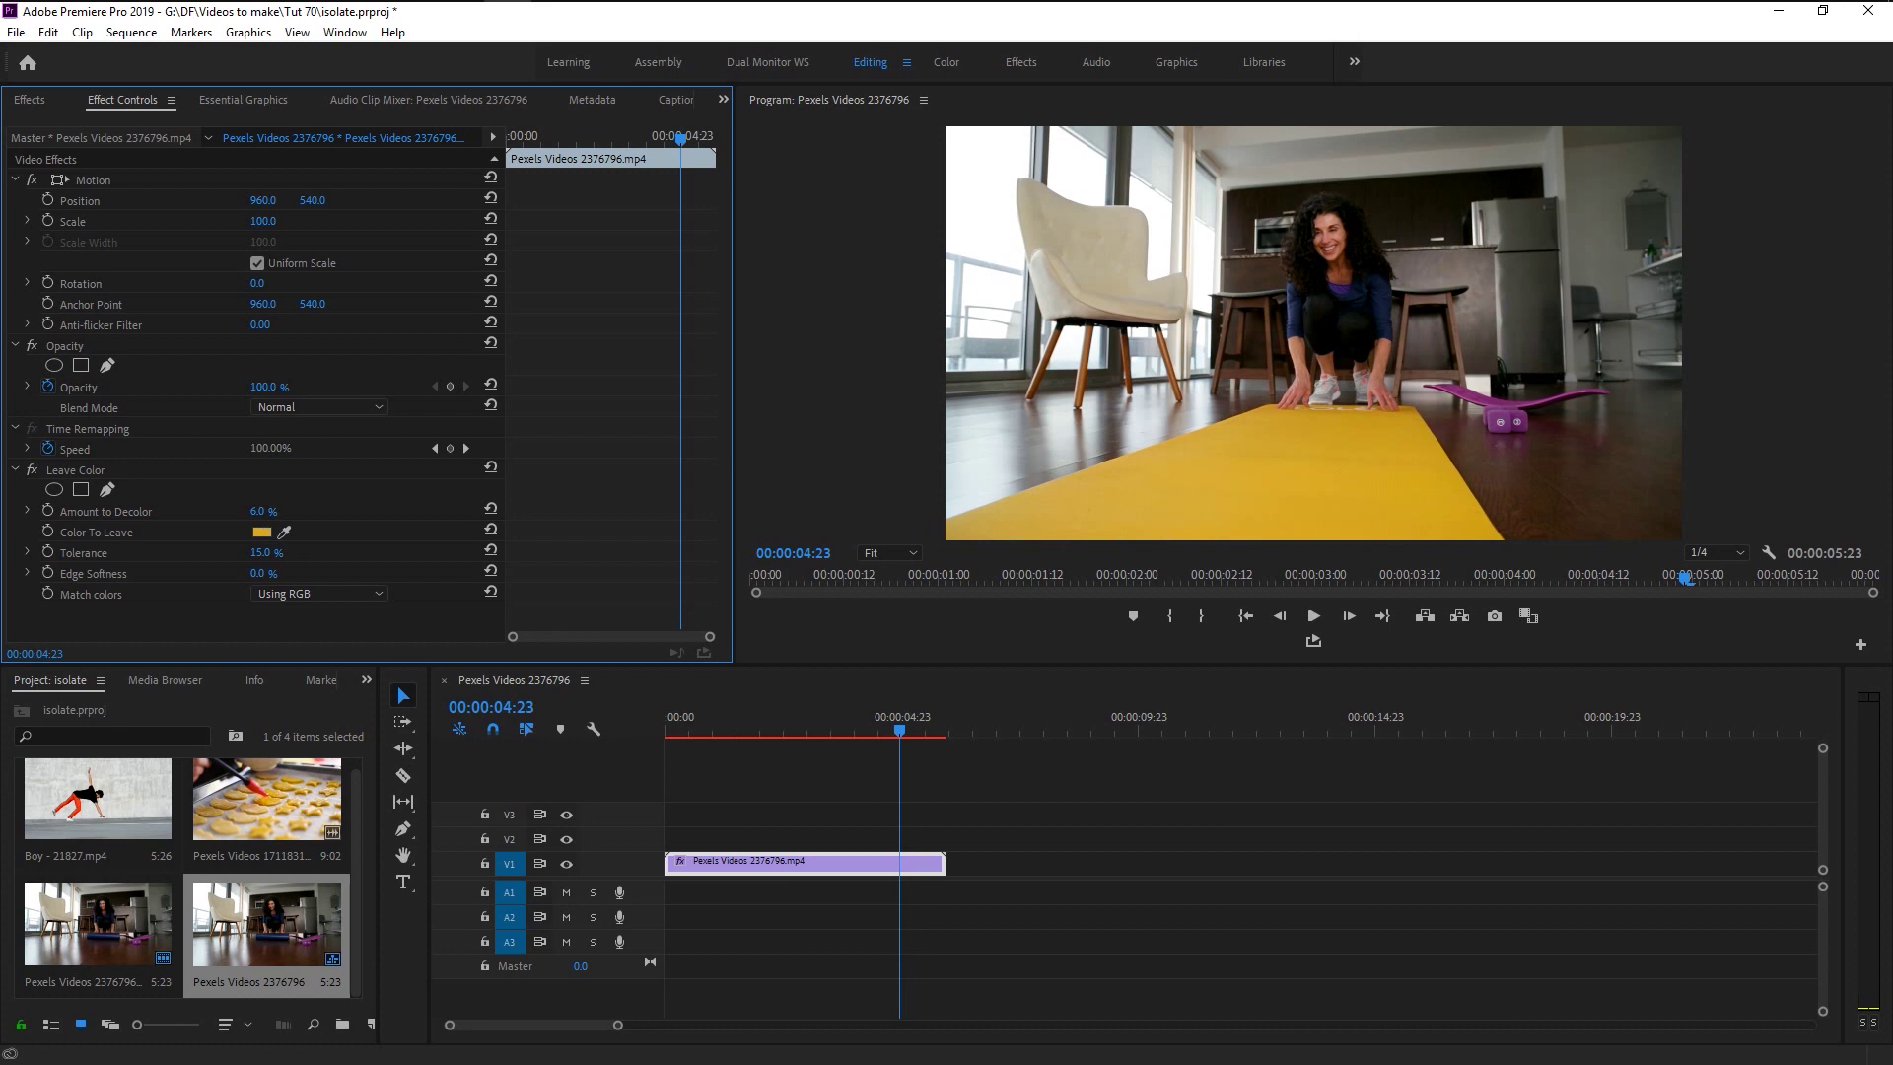
{"action": "left_click_drag", "start_coordinate": [264, 511], "coordinate": [414, 511]}
{"action": "left_click_drag", "start_coordinate": [684, 720], "coordinate": [605, 732]}
{"action": "left_click", "coordinate": [850, 972]}
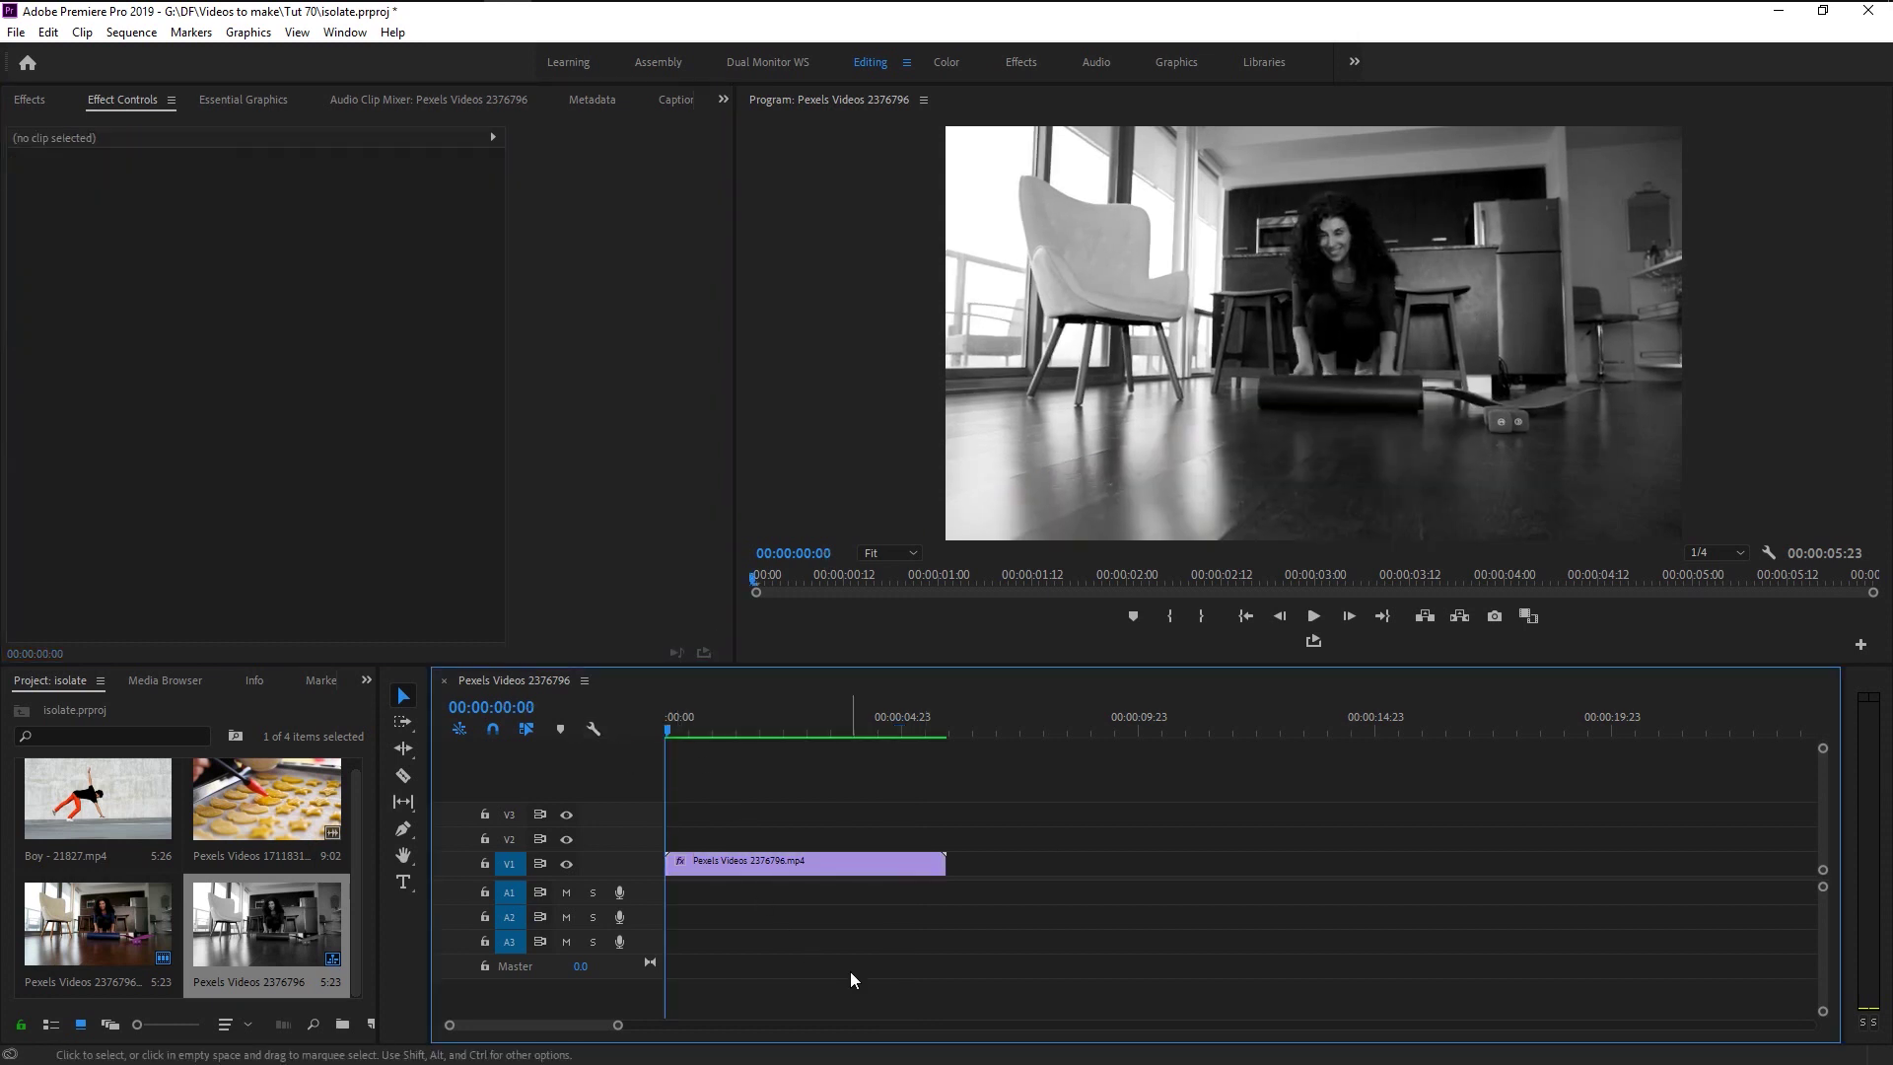
{"action": "key", "text": "space"}
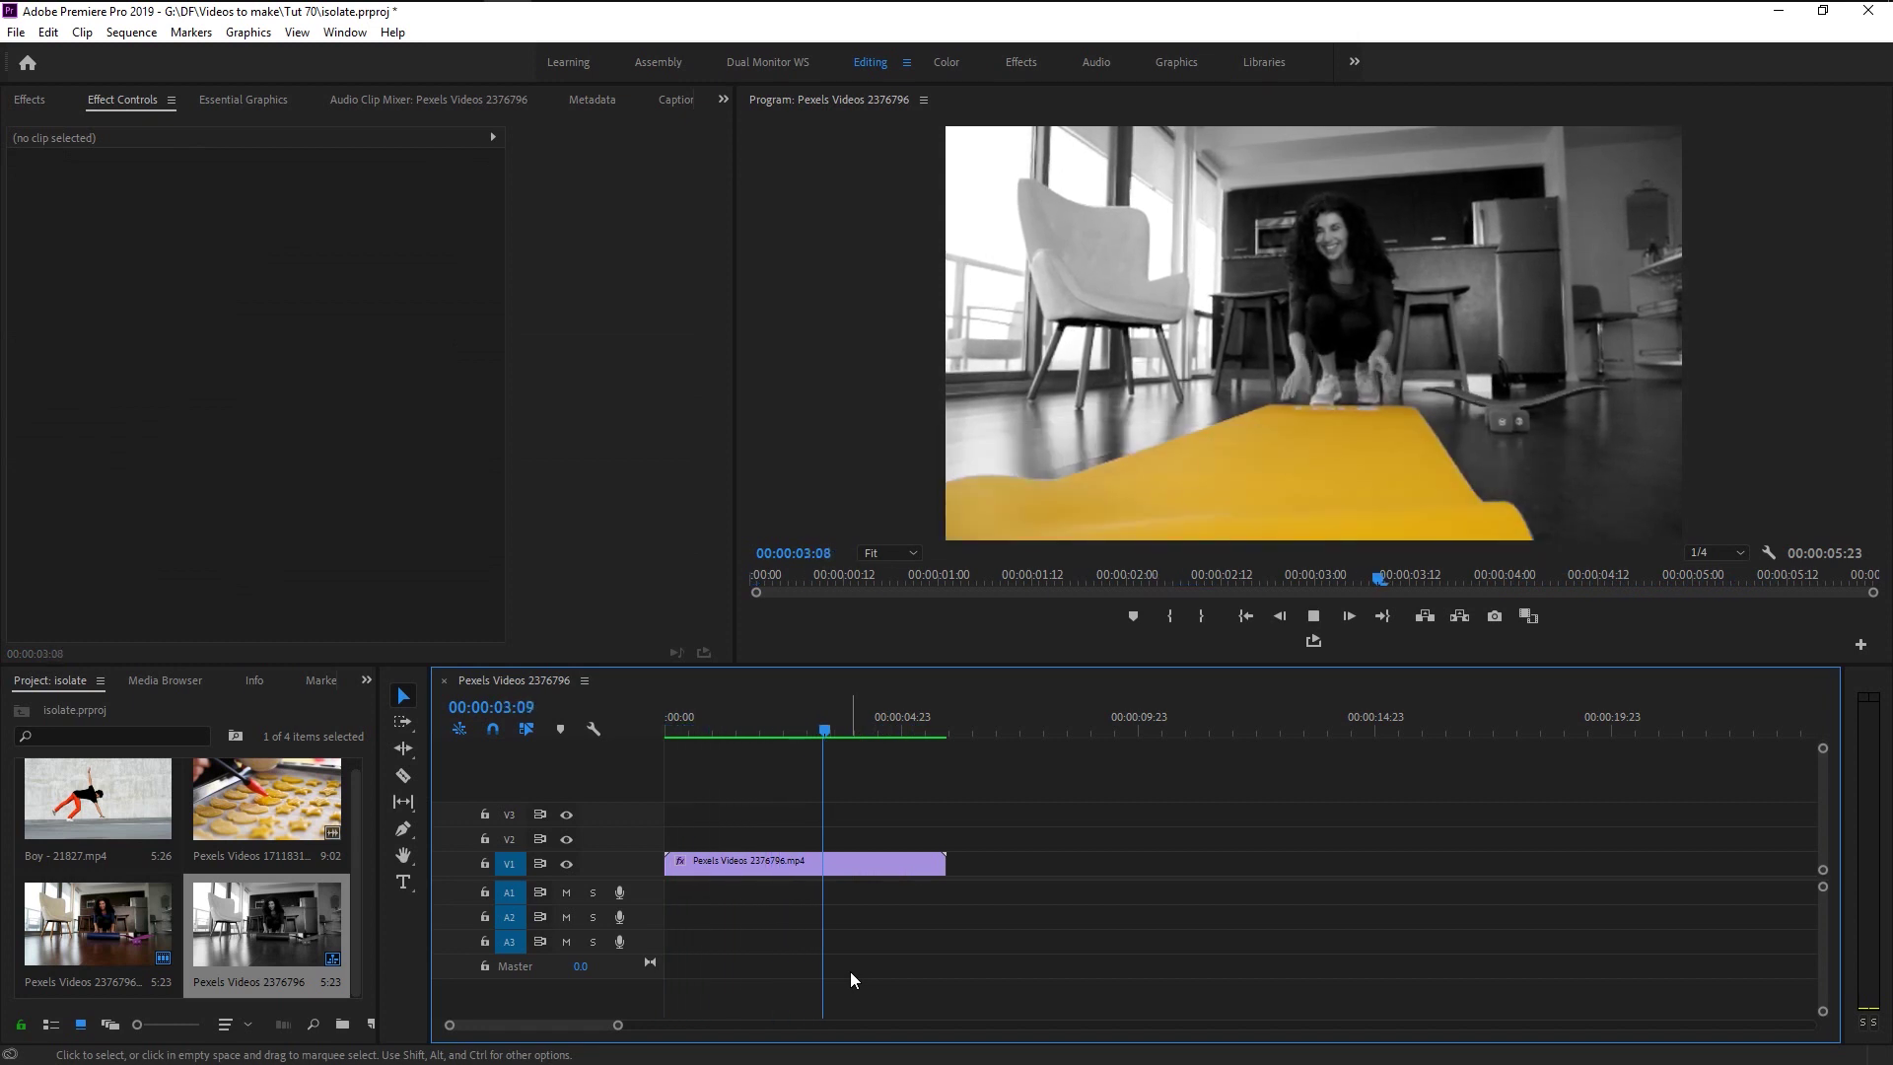
{"action": "key", "text": "space"}
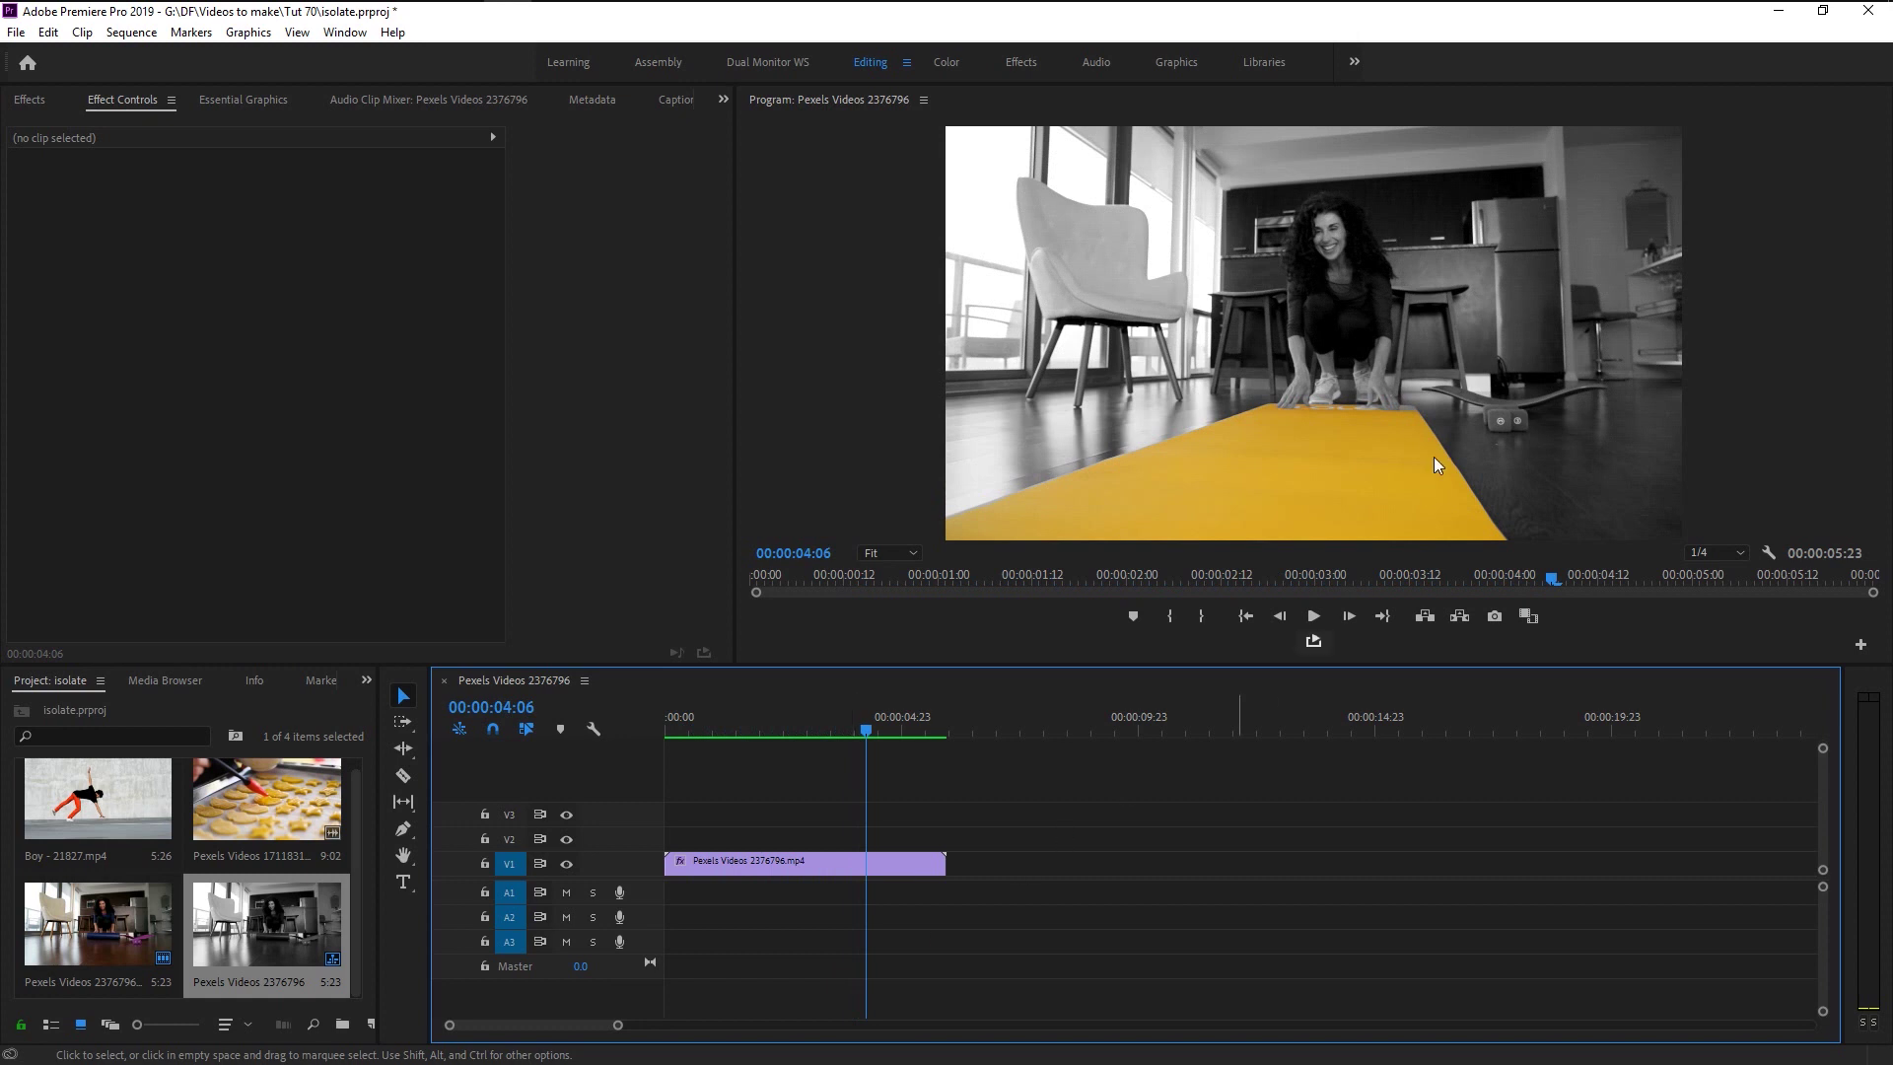
{"action": "left_click", "coordinate": [829, 860]}
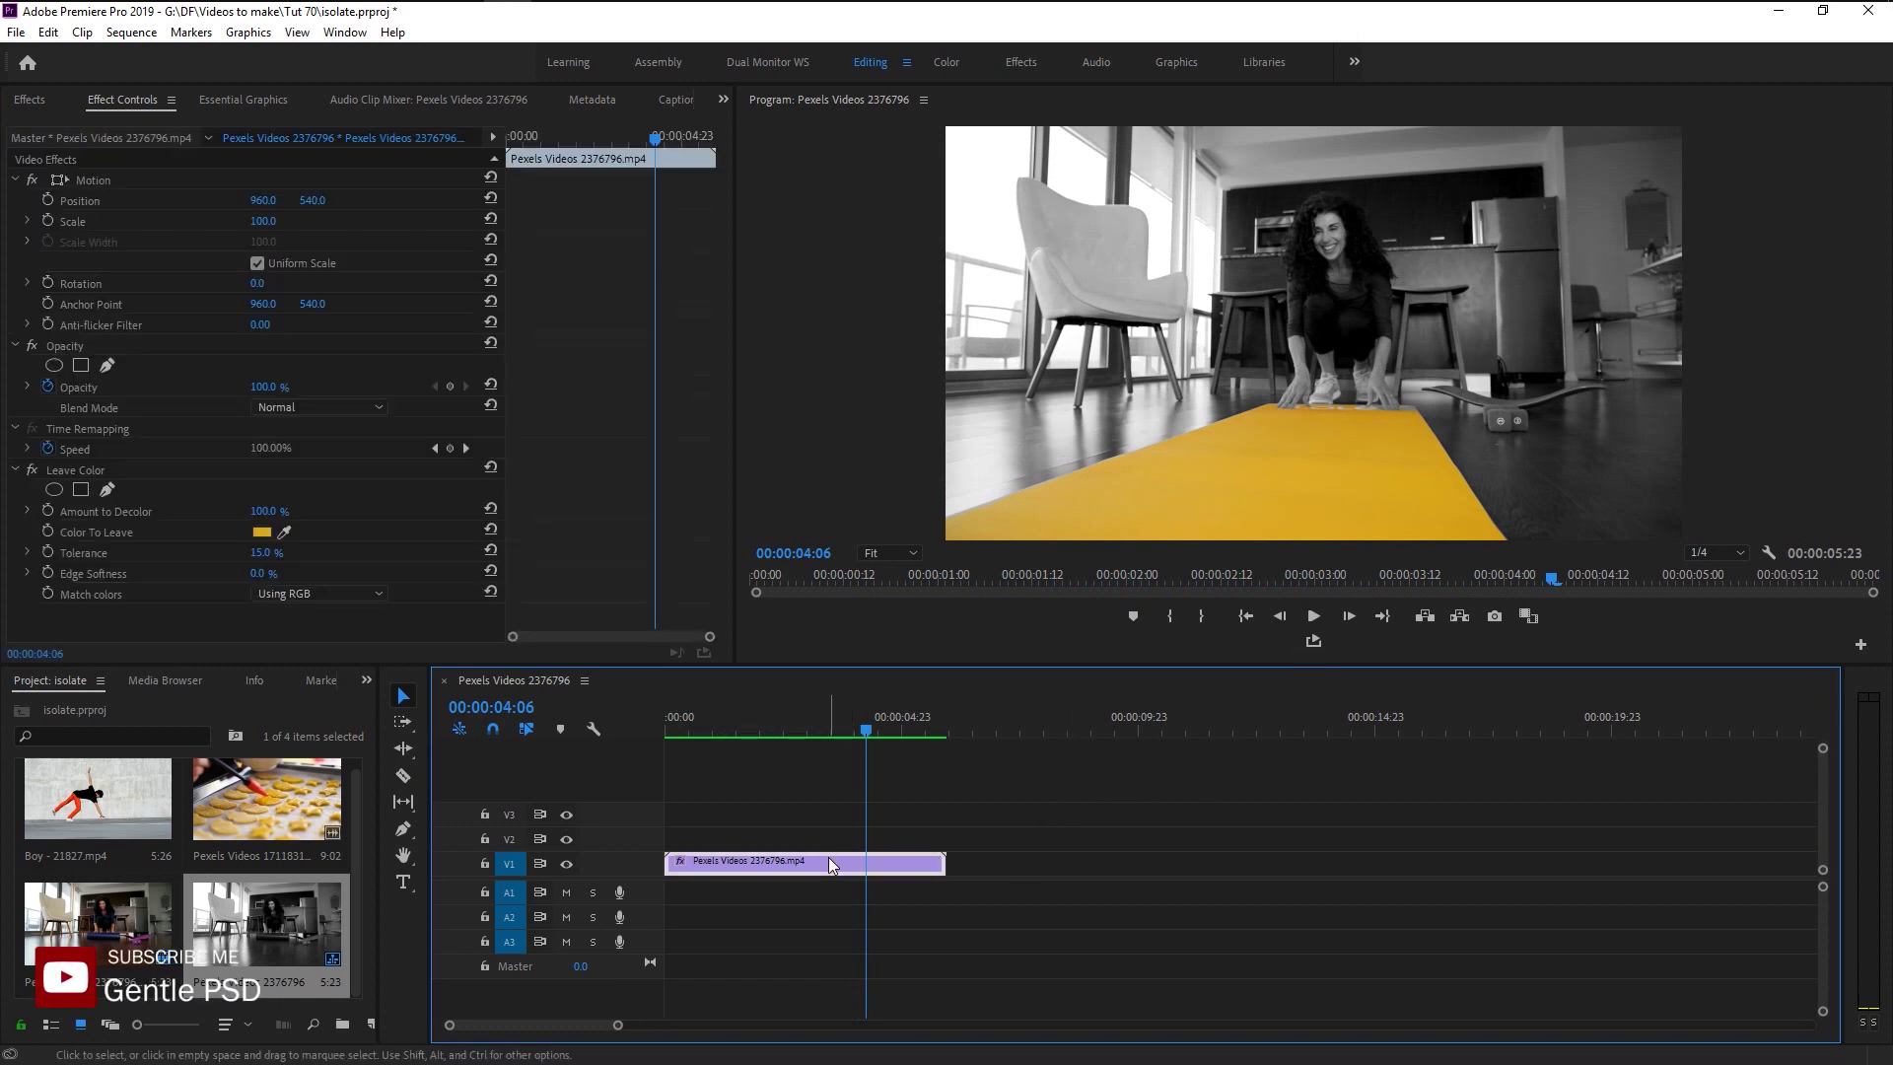
{"action": "left_click", "coordinate": [276, 559]}
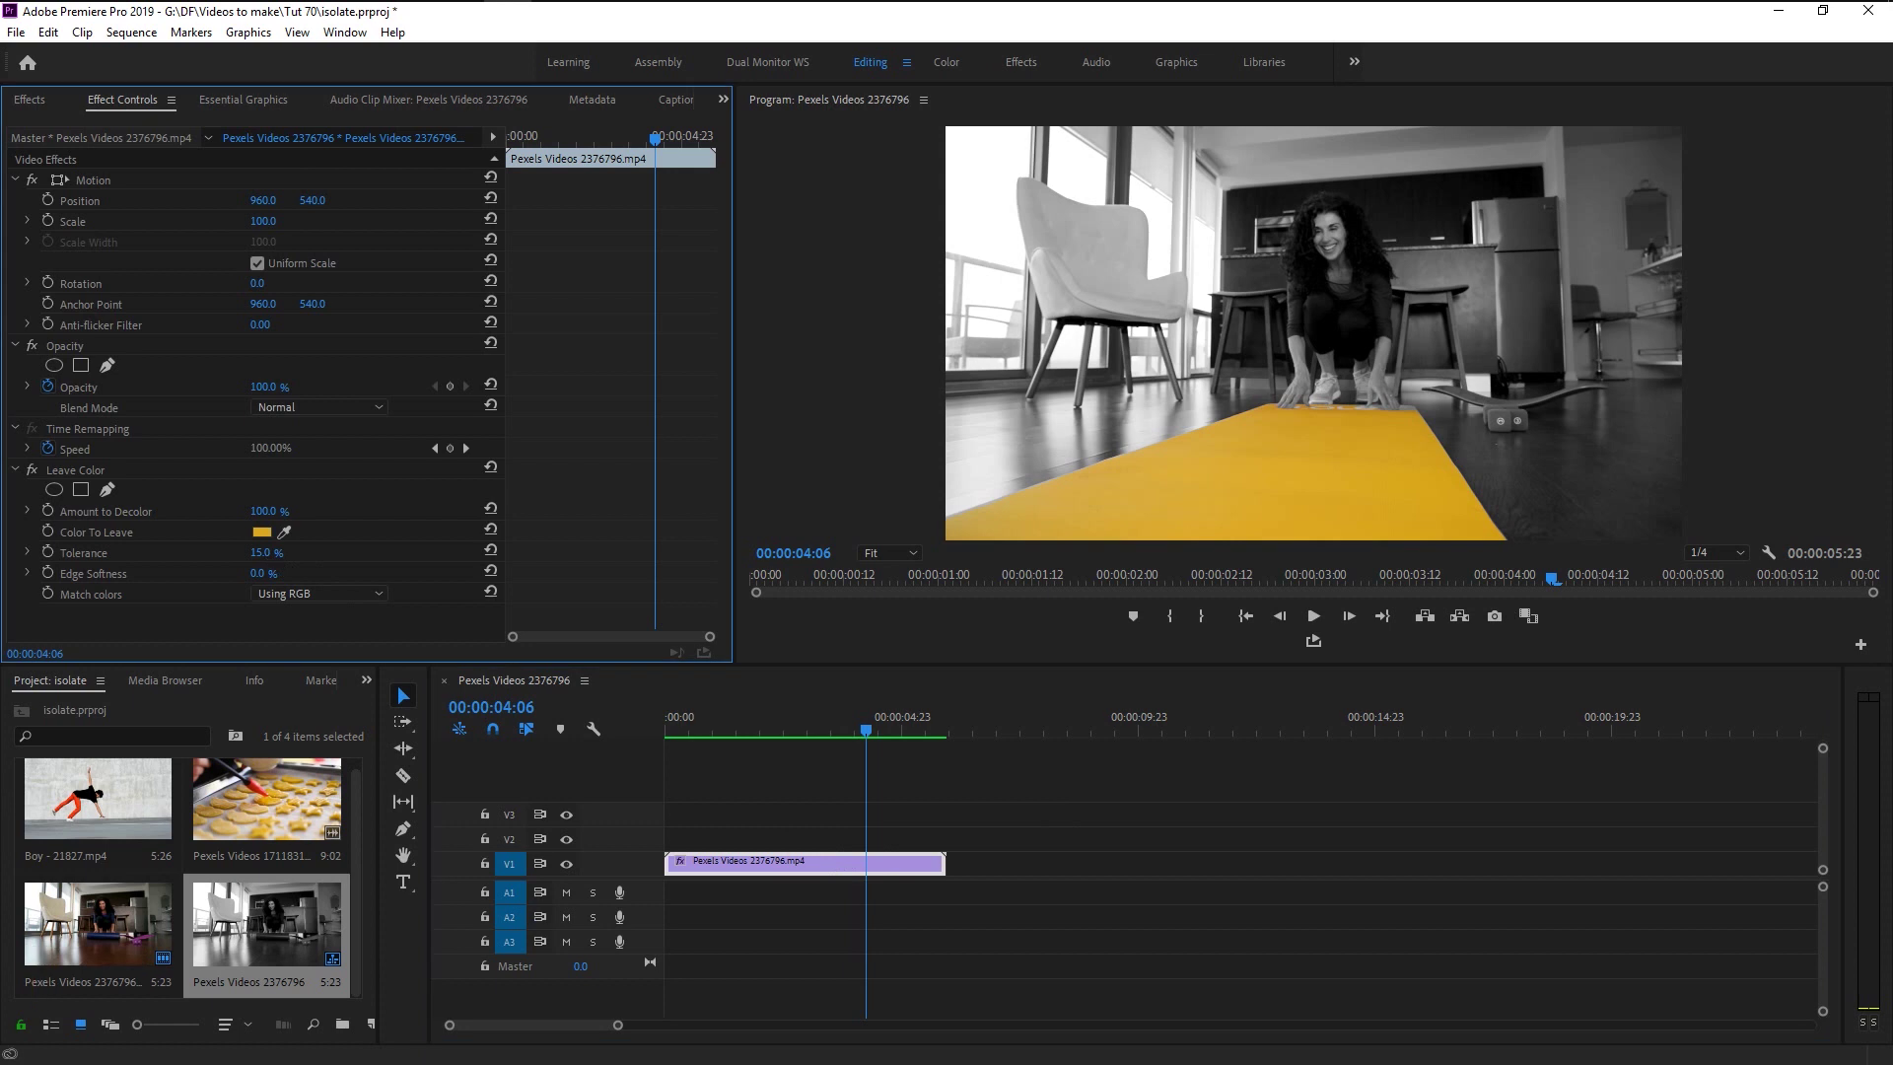
{"action": "left_click_drag", "start_coordinate": [261, 552], "coordinate": [265, 552]}
{"action": "left_click", "coordinate": [302, 591]}
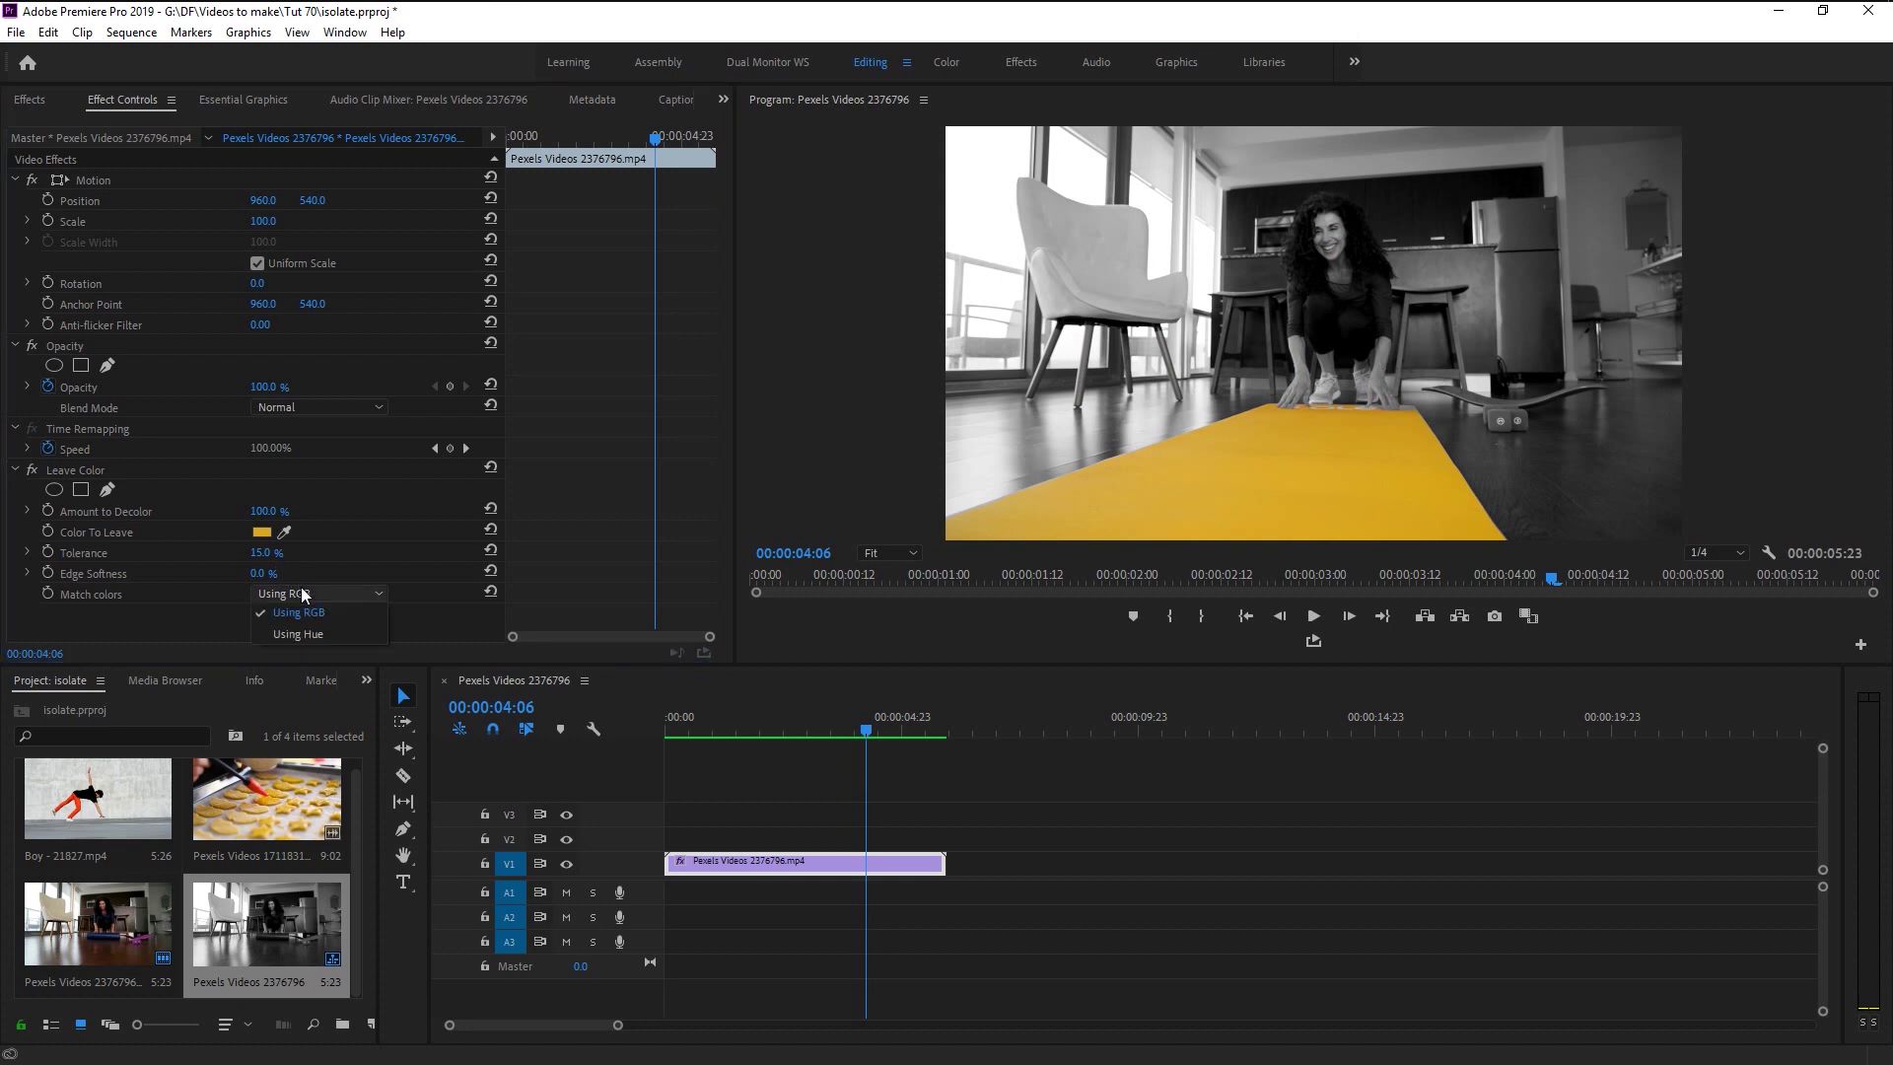
{"action": "left_click", "coordinate": [330, 643]}
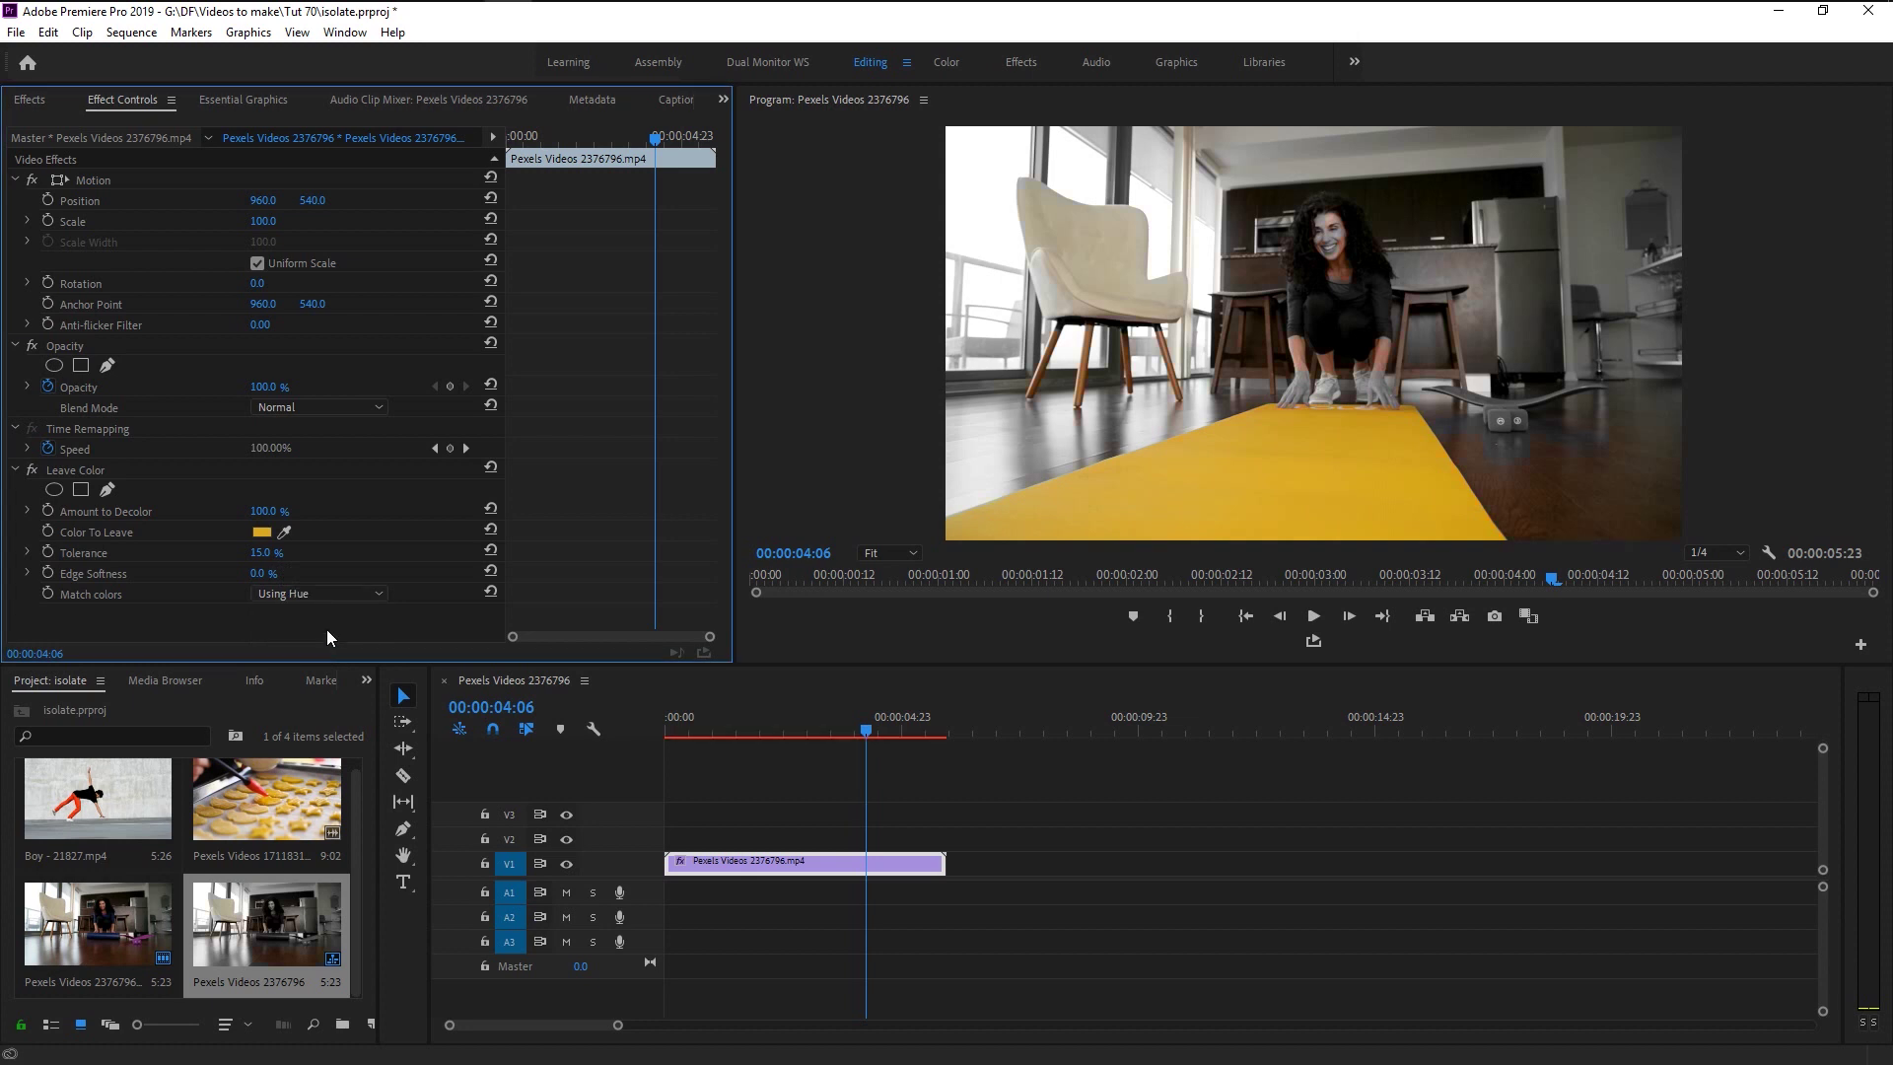
{"action": "left_click", "coordinate": [314, 594]}
{"action": "left_click", "coordinate": [317, 611]}
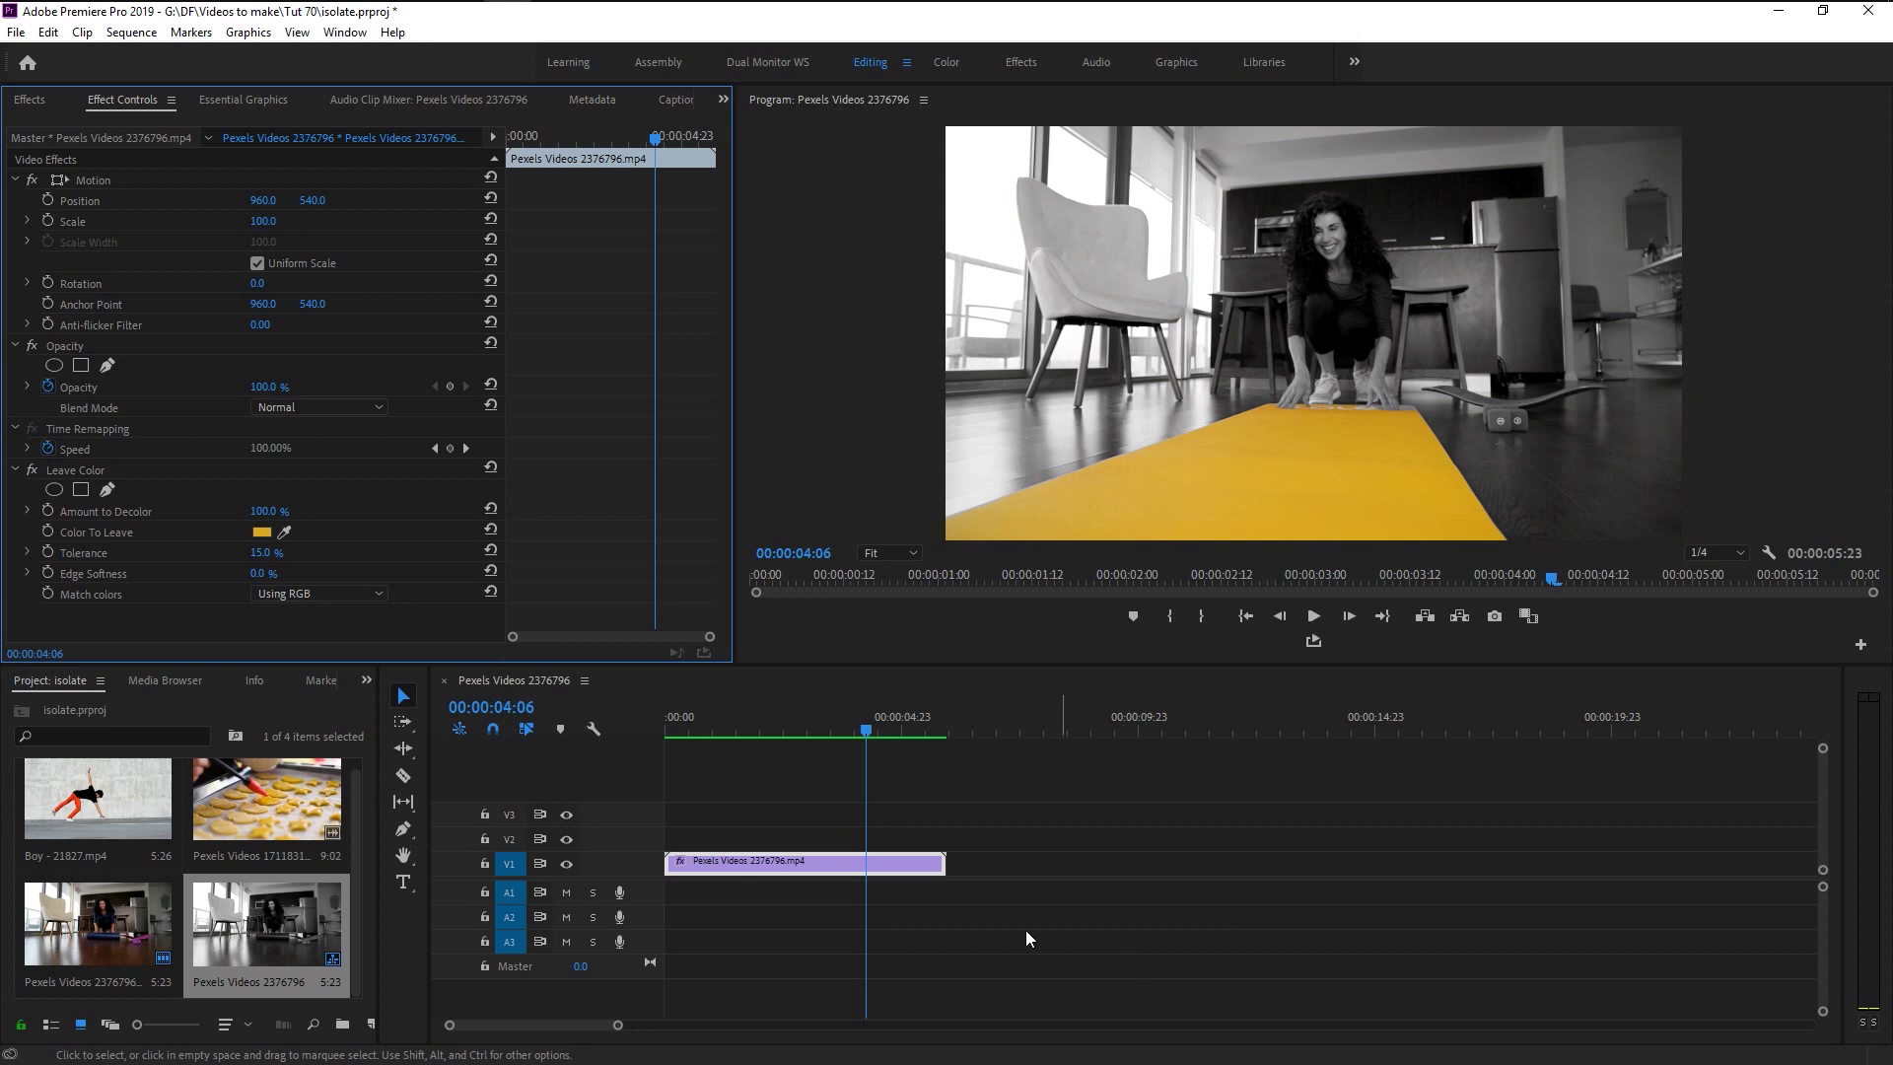
{"action": "scroll", "coordinate": [968, 909], "scroll_direction": "down", "scroll_amount": 2}
- Add Pexels Videos 1711831 to V1 after the first clip and preview it to the red-brush frame
{"action": "left_click", "coordinate": [927, 957]}
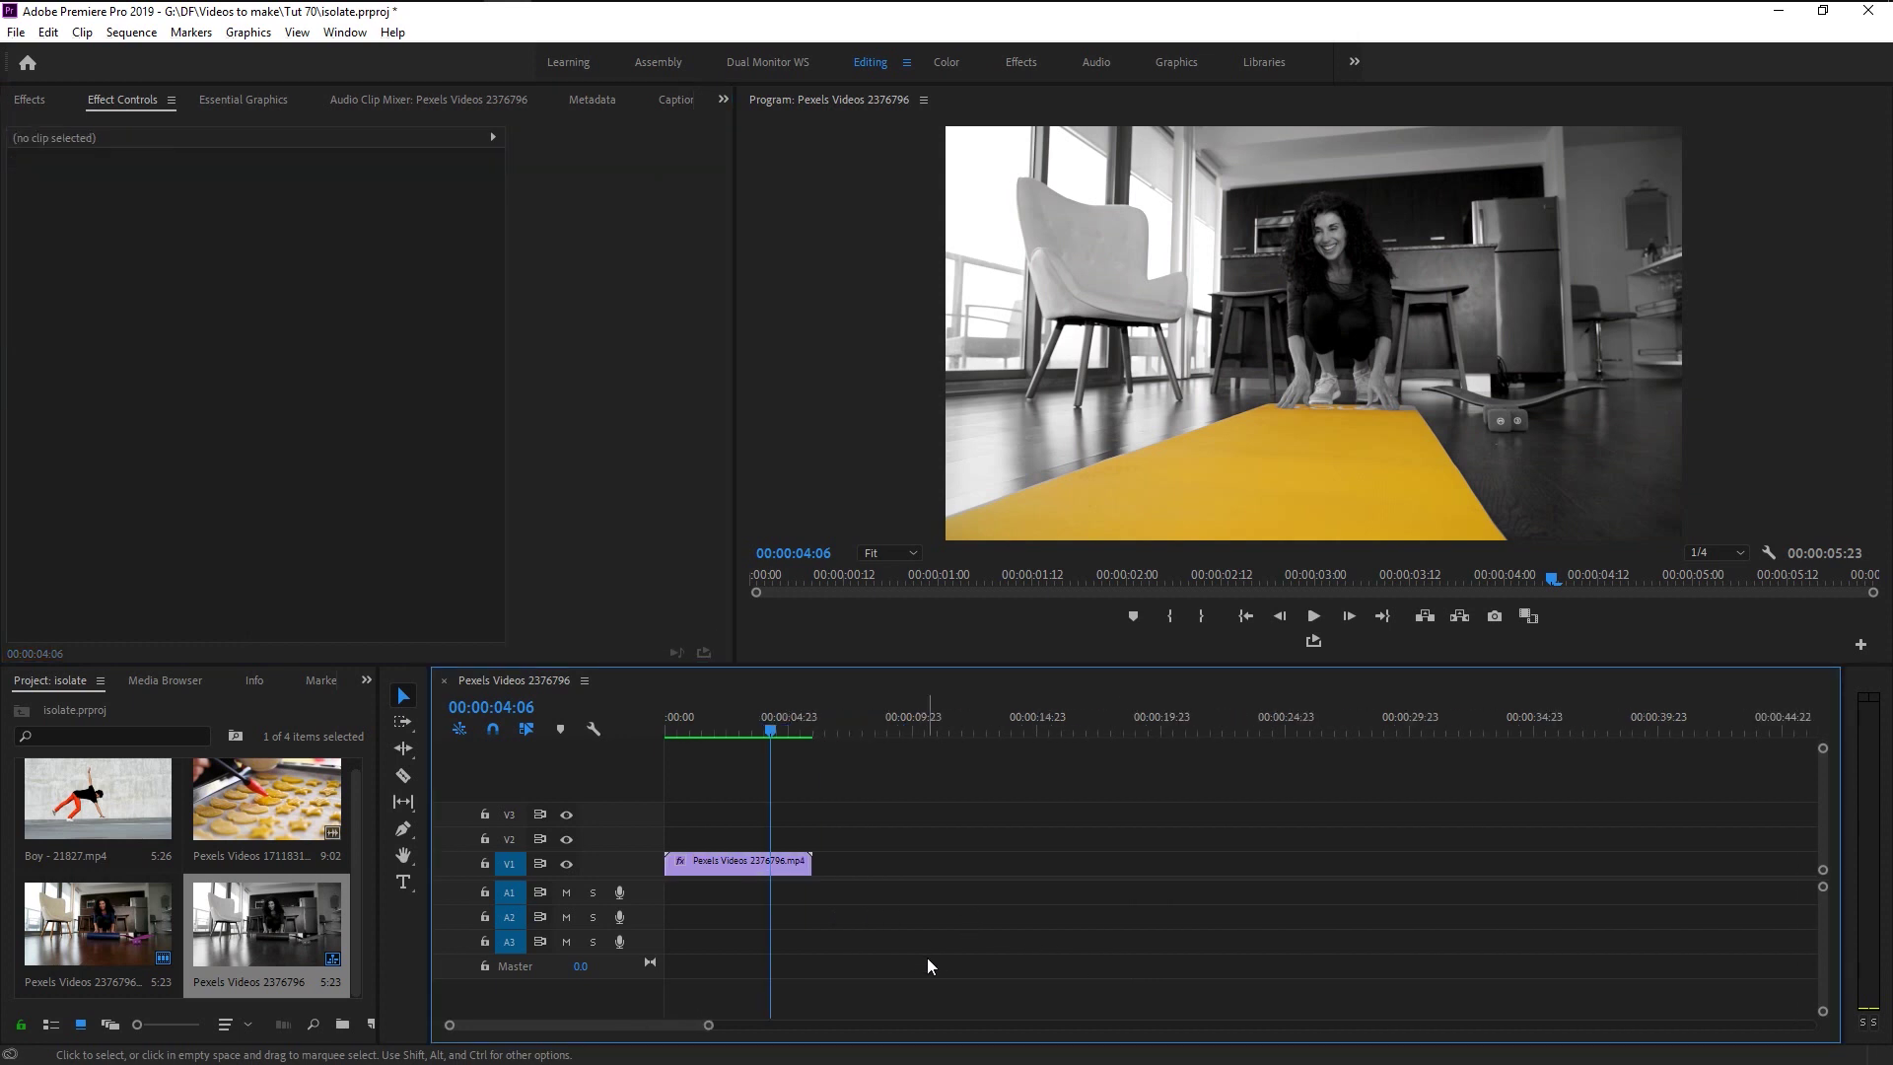
{"action": "scroll", "coordinate": [922, 952], "scroll_direction": "down", "scroll_amount": 1}
{"action": "left_click_drag", "start_coordinate": [244, 796], "coordinate": [826, 863]}
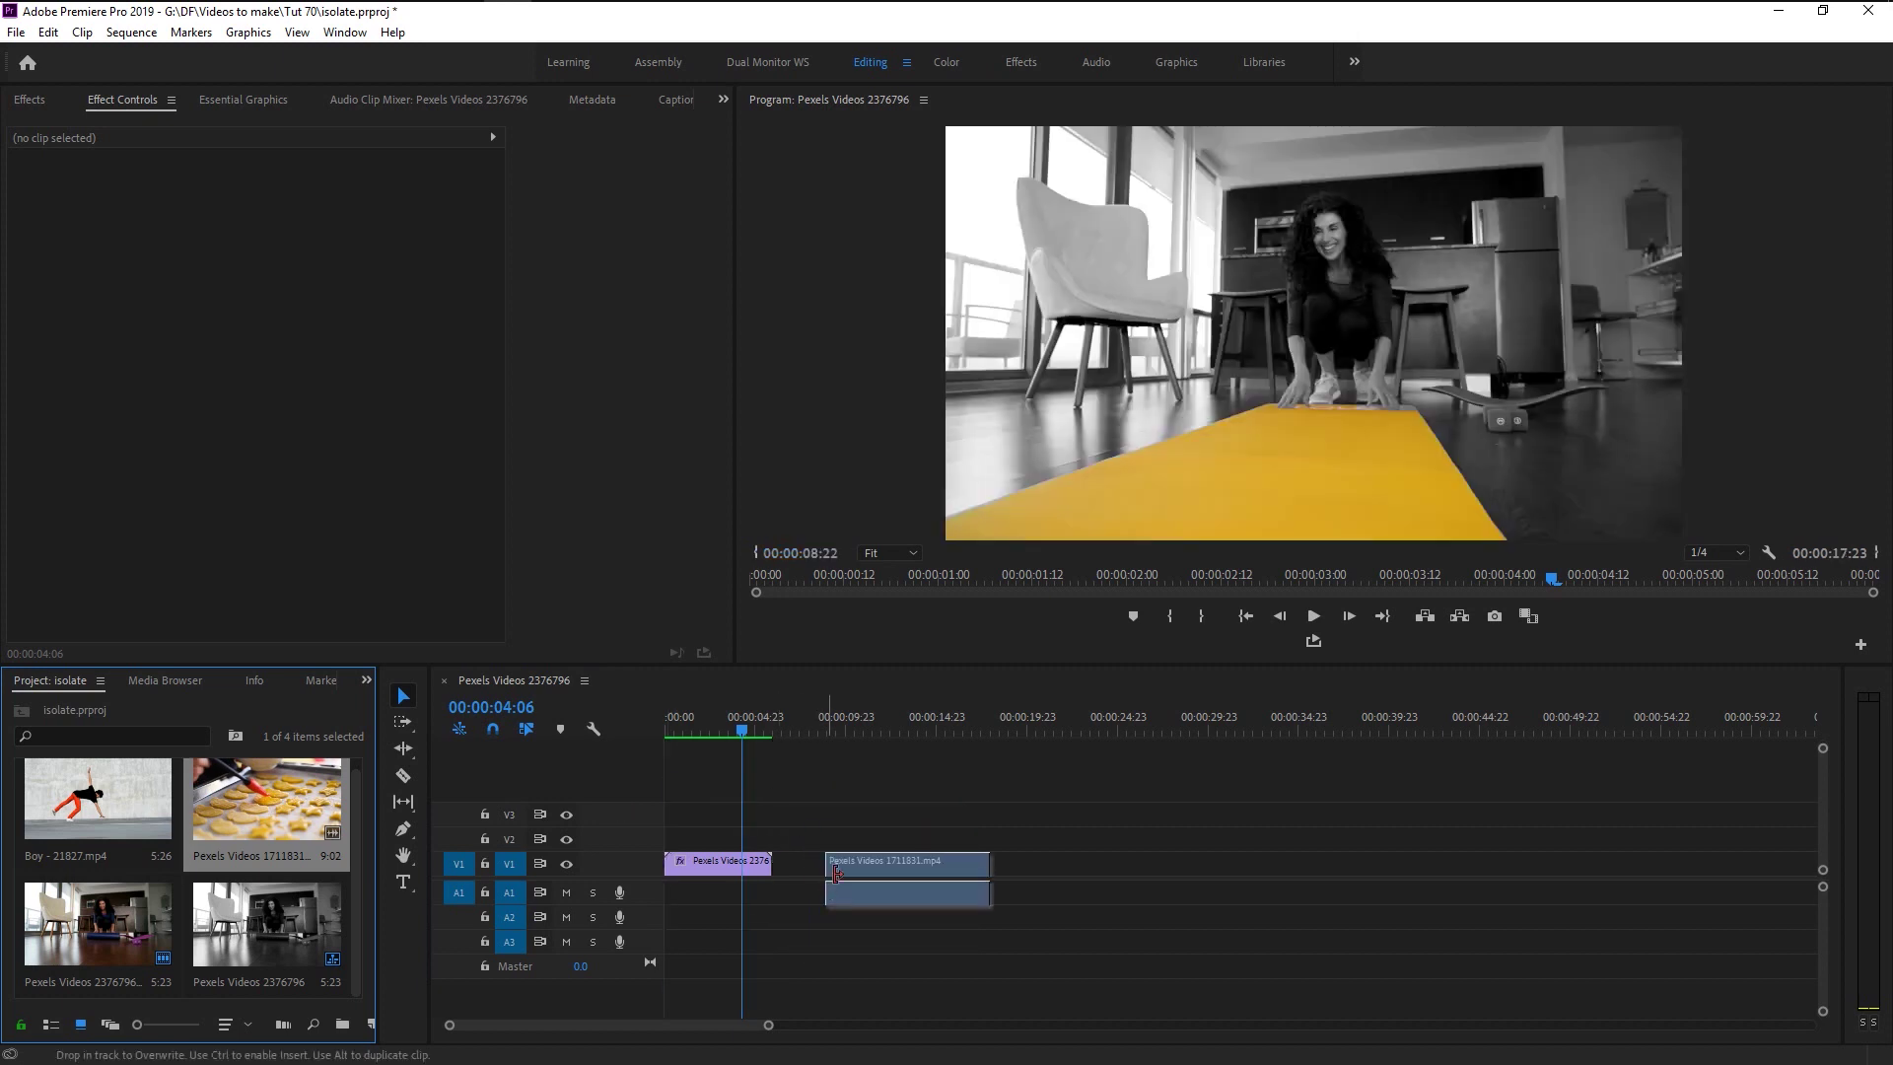
{"action": "left_click", "coordinate": [837, 719]}
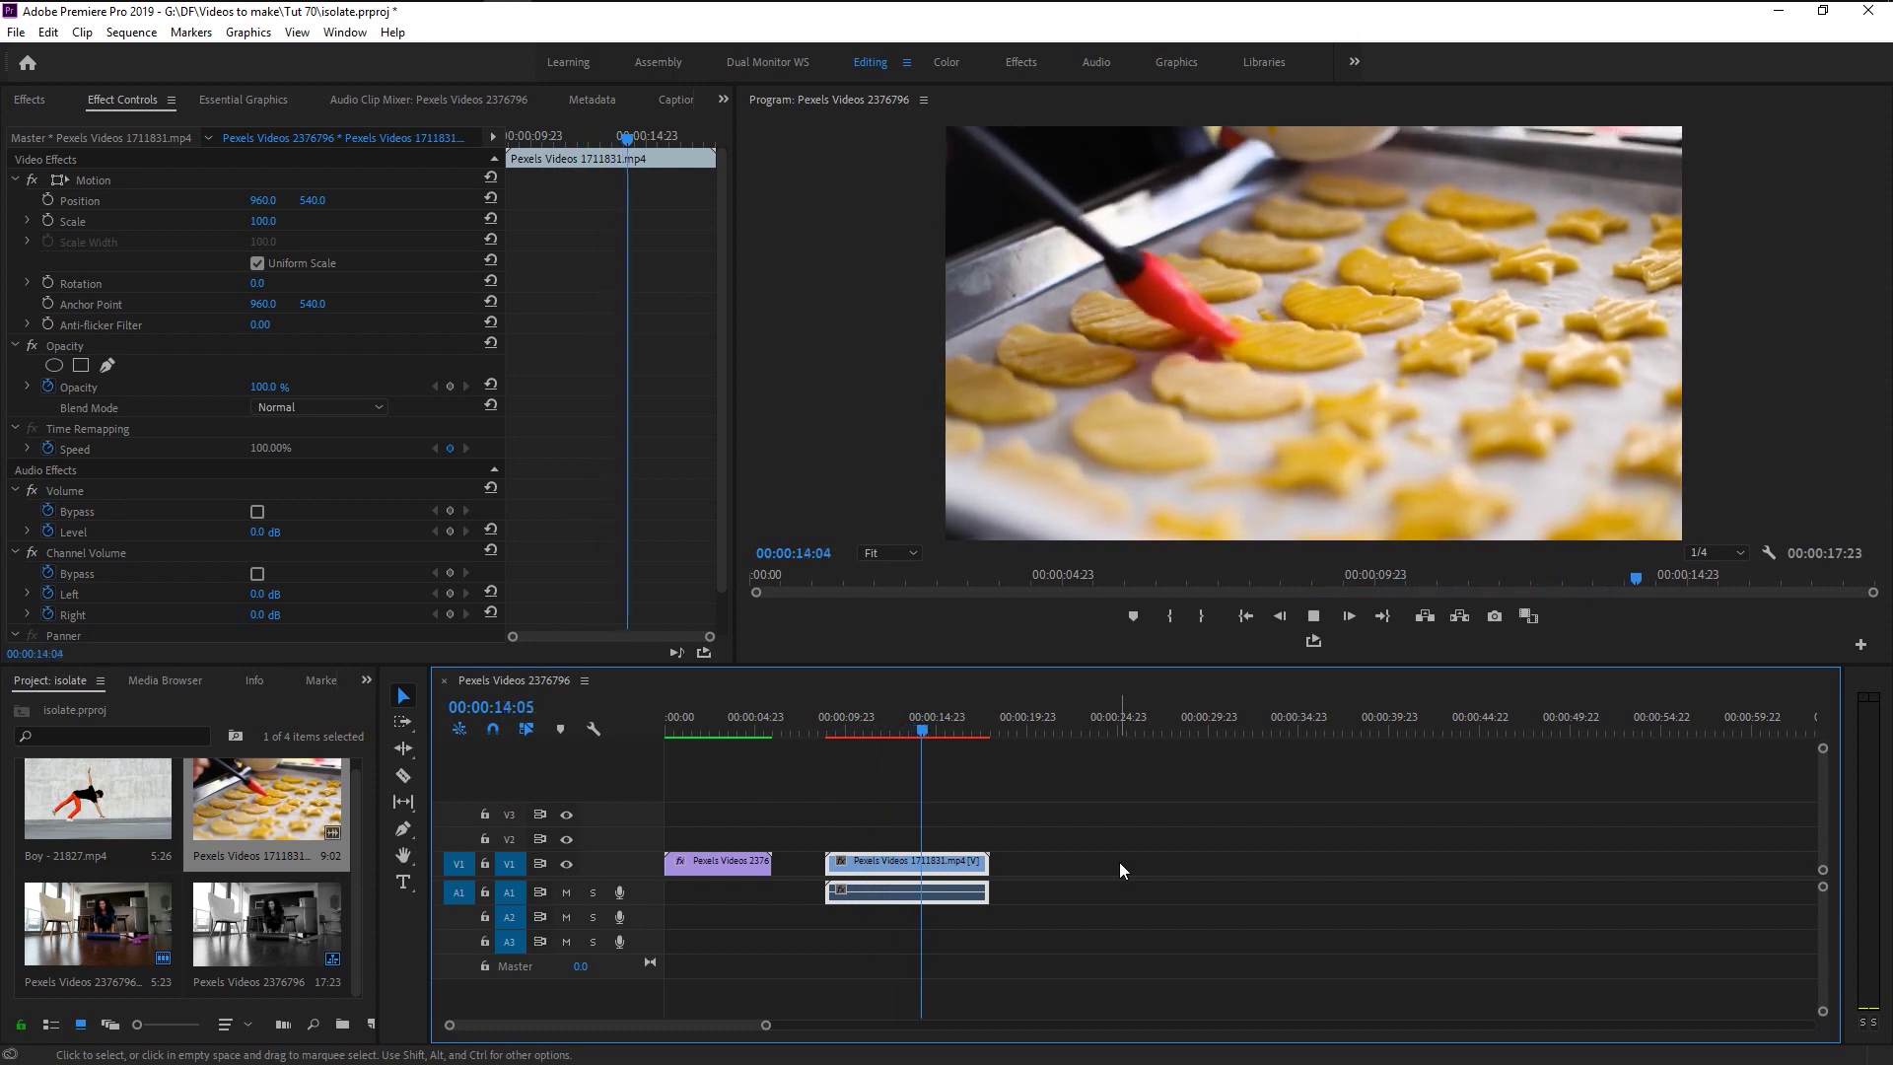
{"action": "key", "text": "space"}
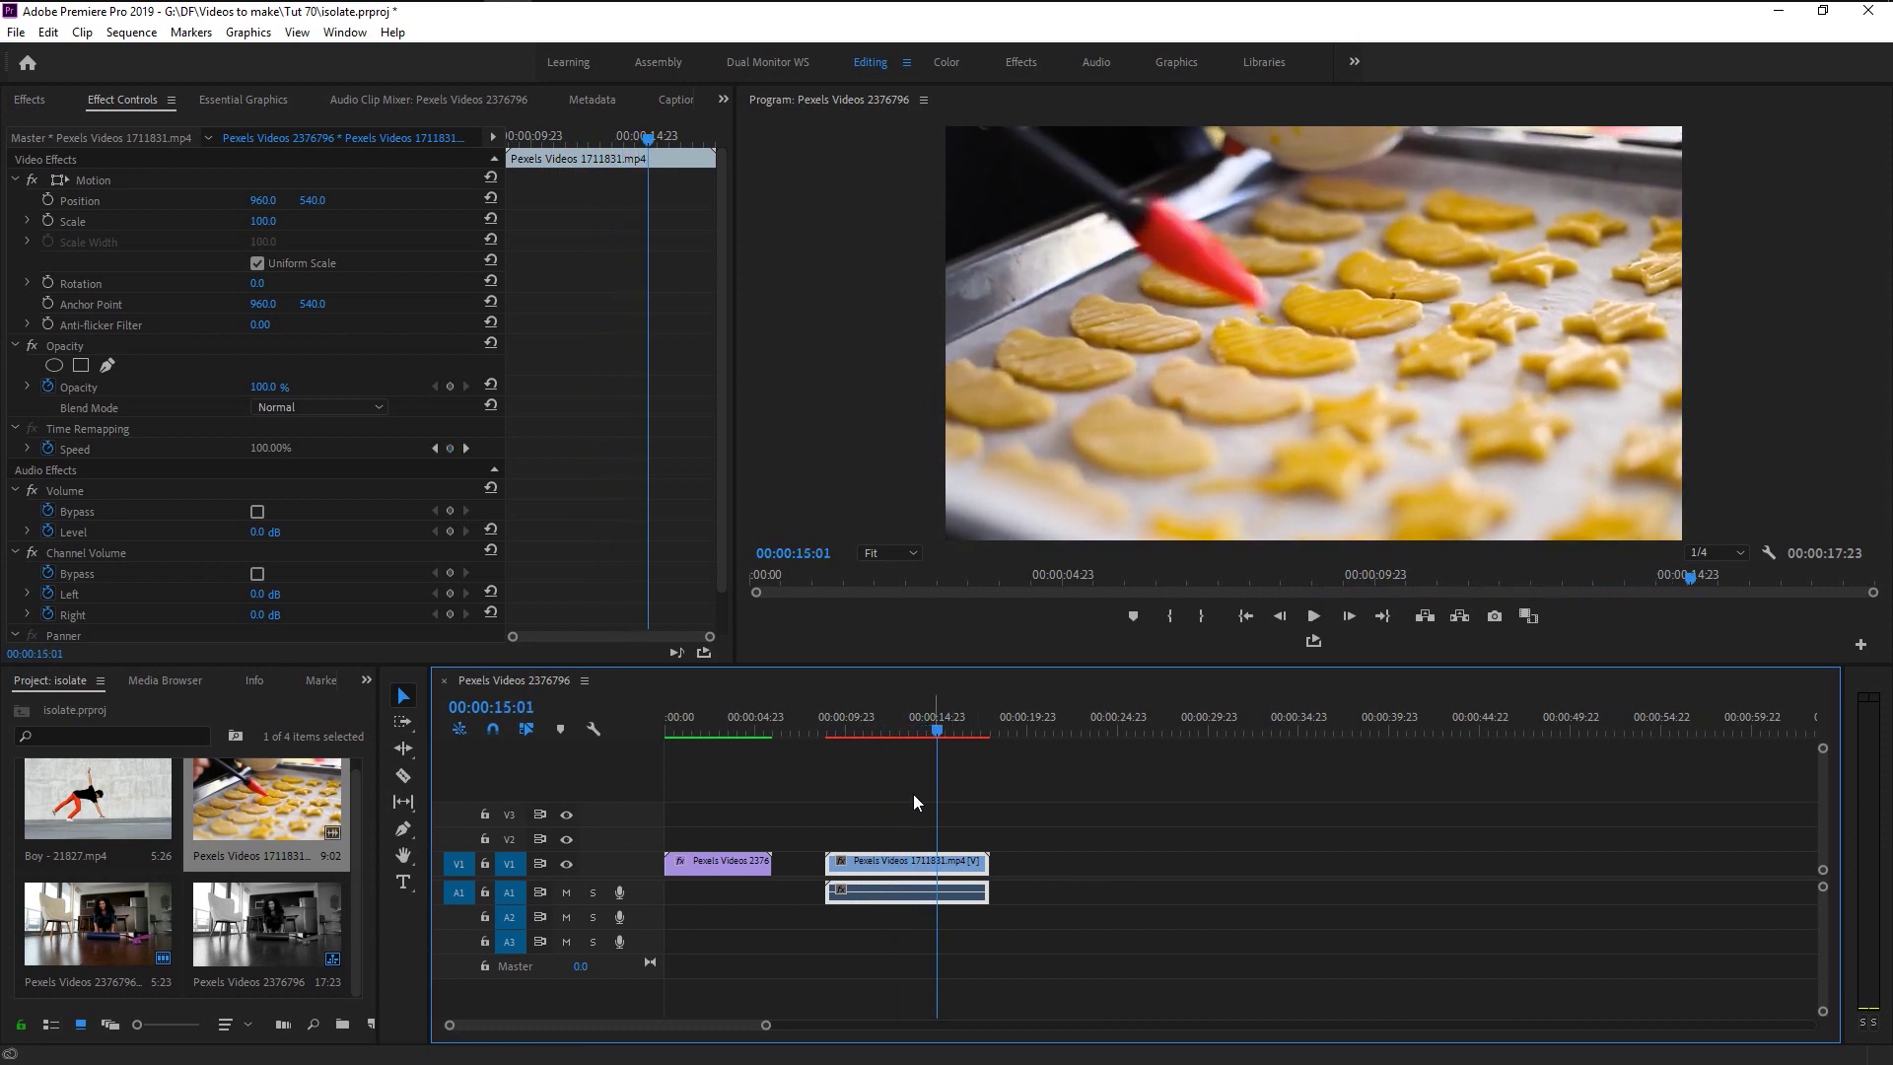
{"action": "left_click", "coordinate": [907, 735]}
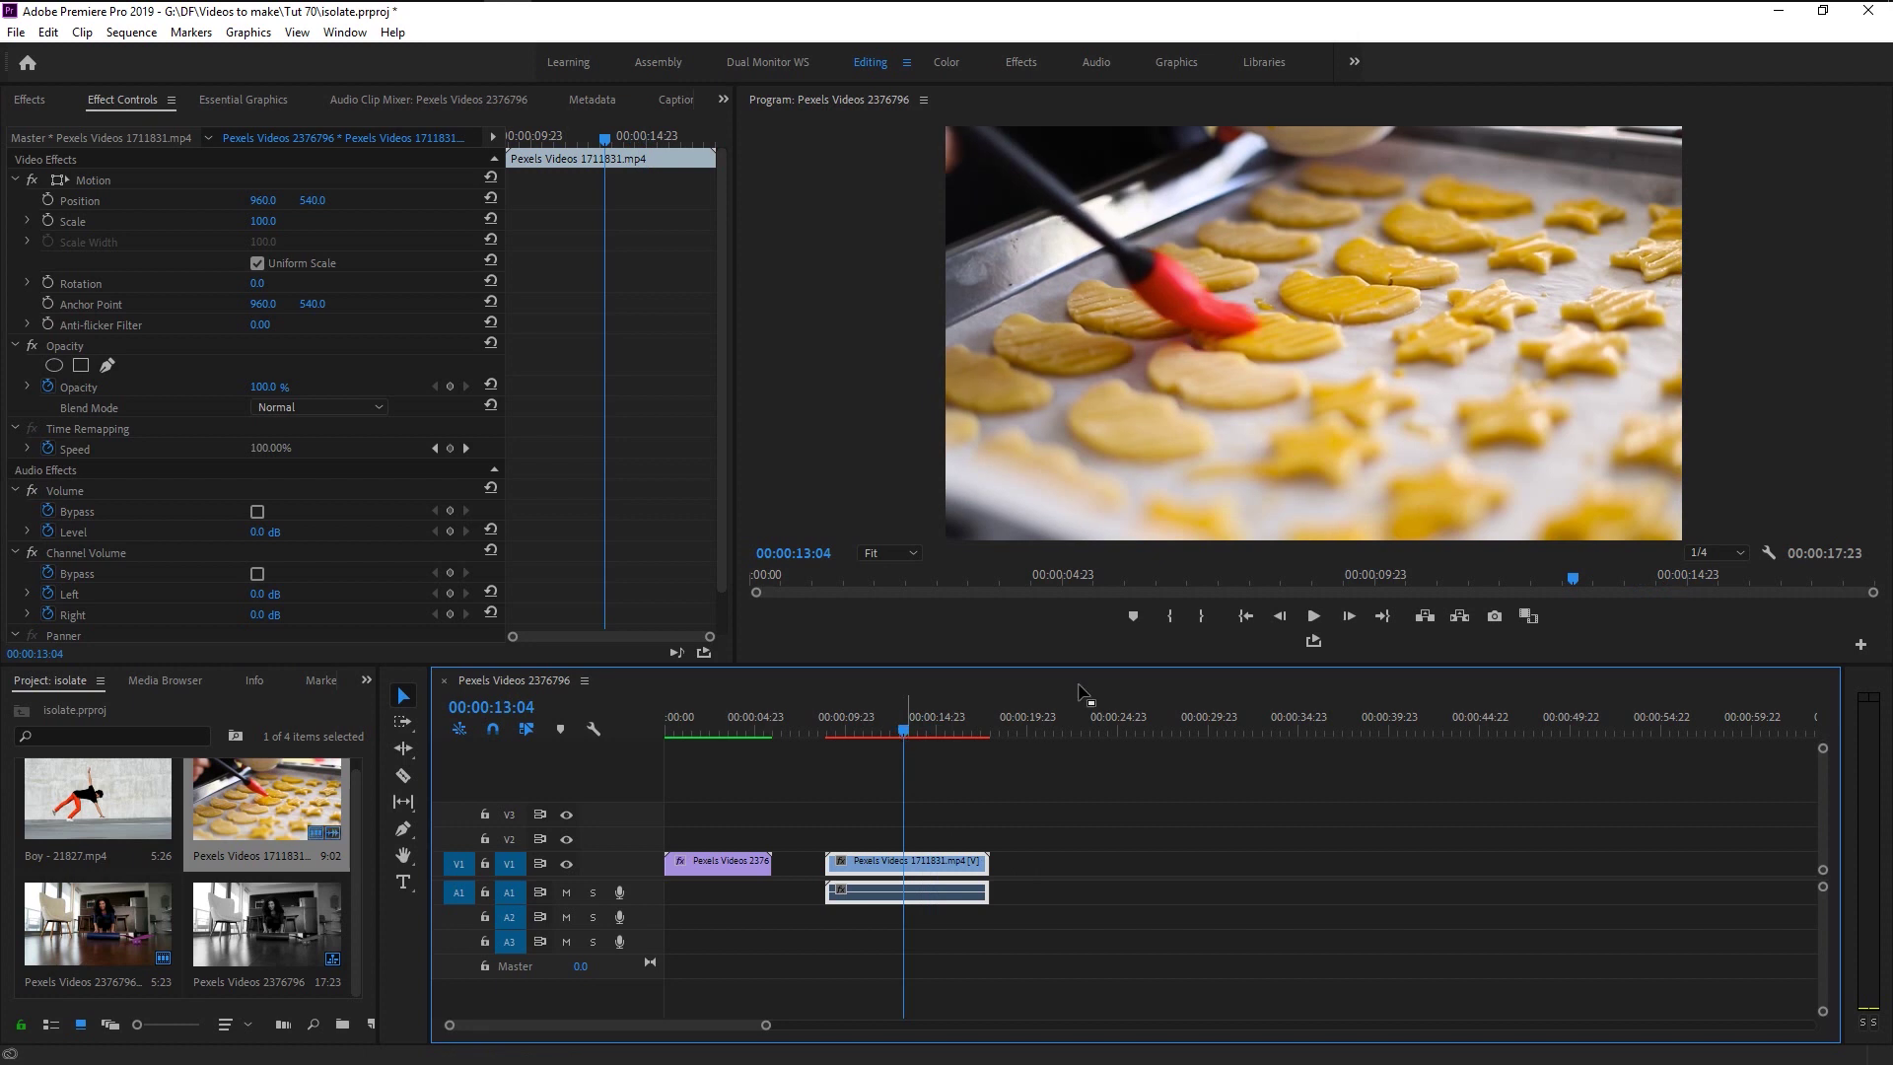
- Apply Leave Color to the cookie clip, keeping the red brush, matched by hue
{"action": "left_click", "coordinate": [45, 103]}
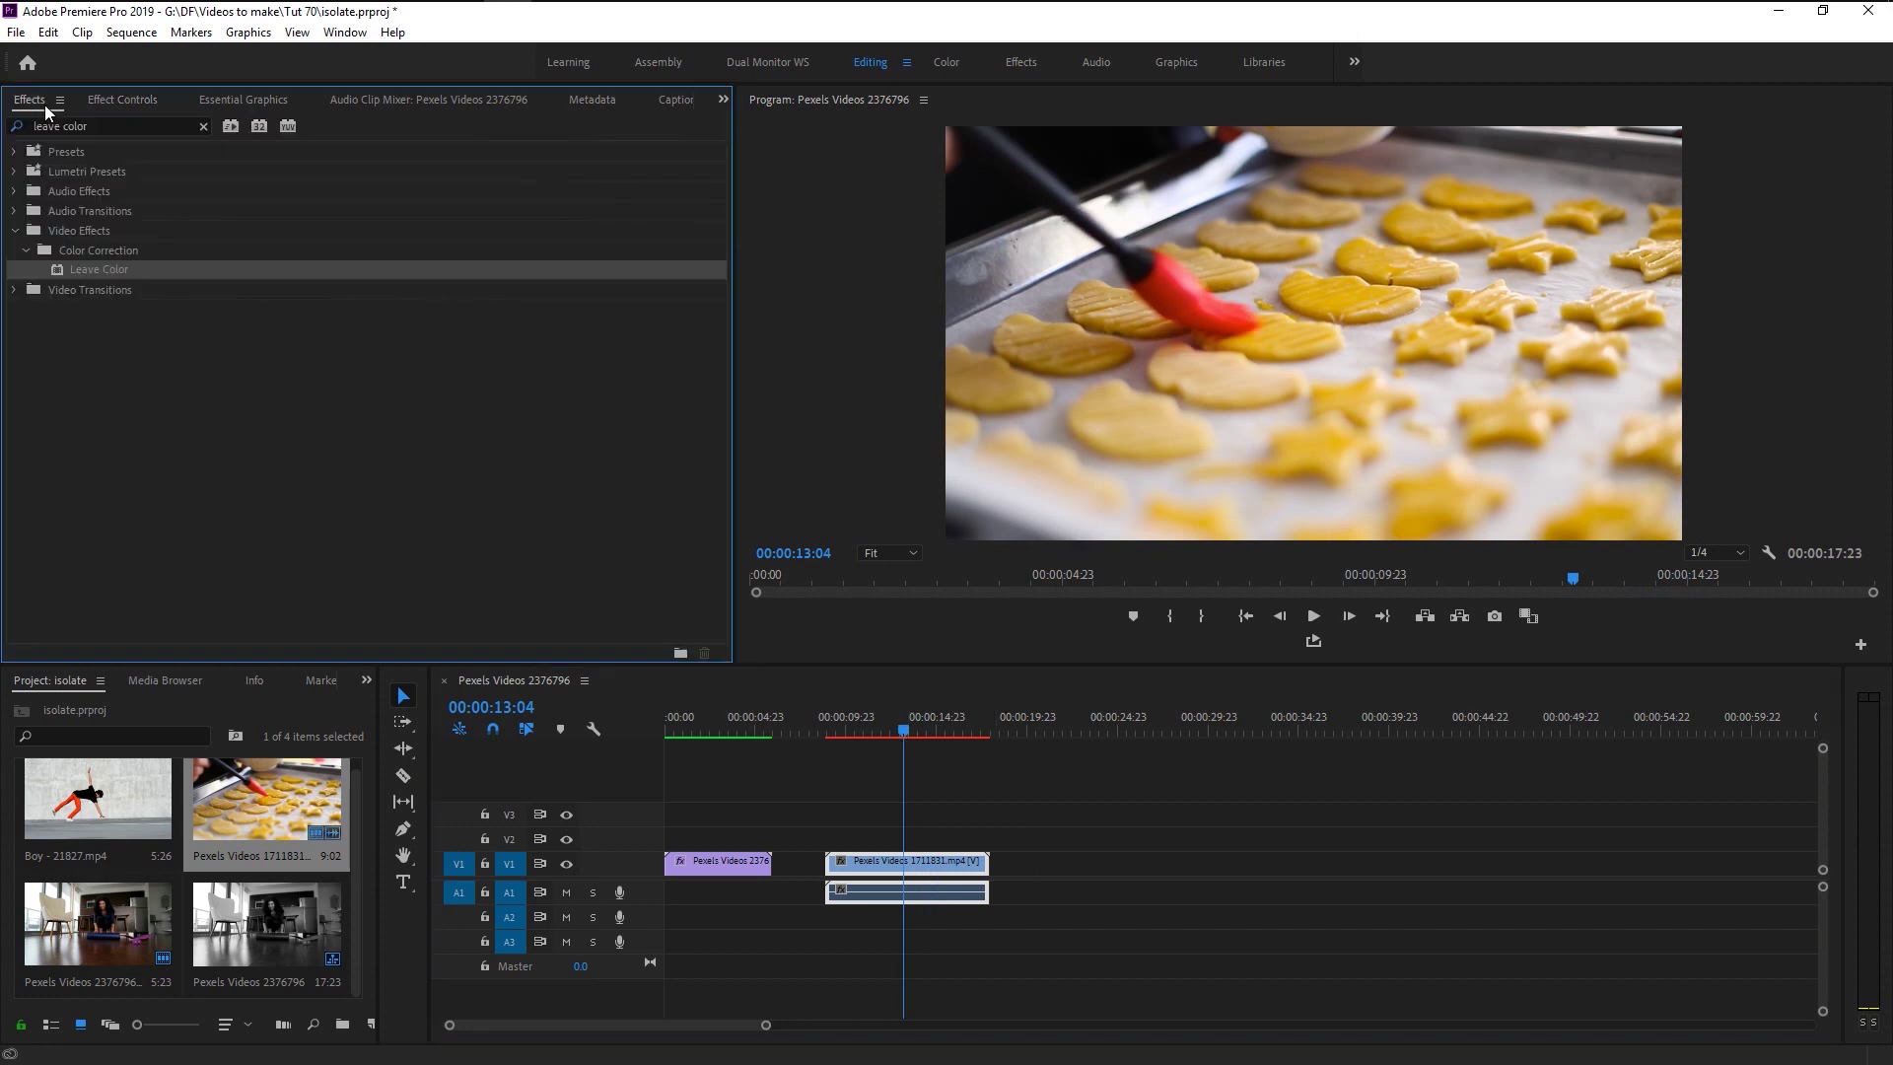
{"action": "left_click_drag", "start_coordinate": [116, 274], "coordinate": [873, 864]}
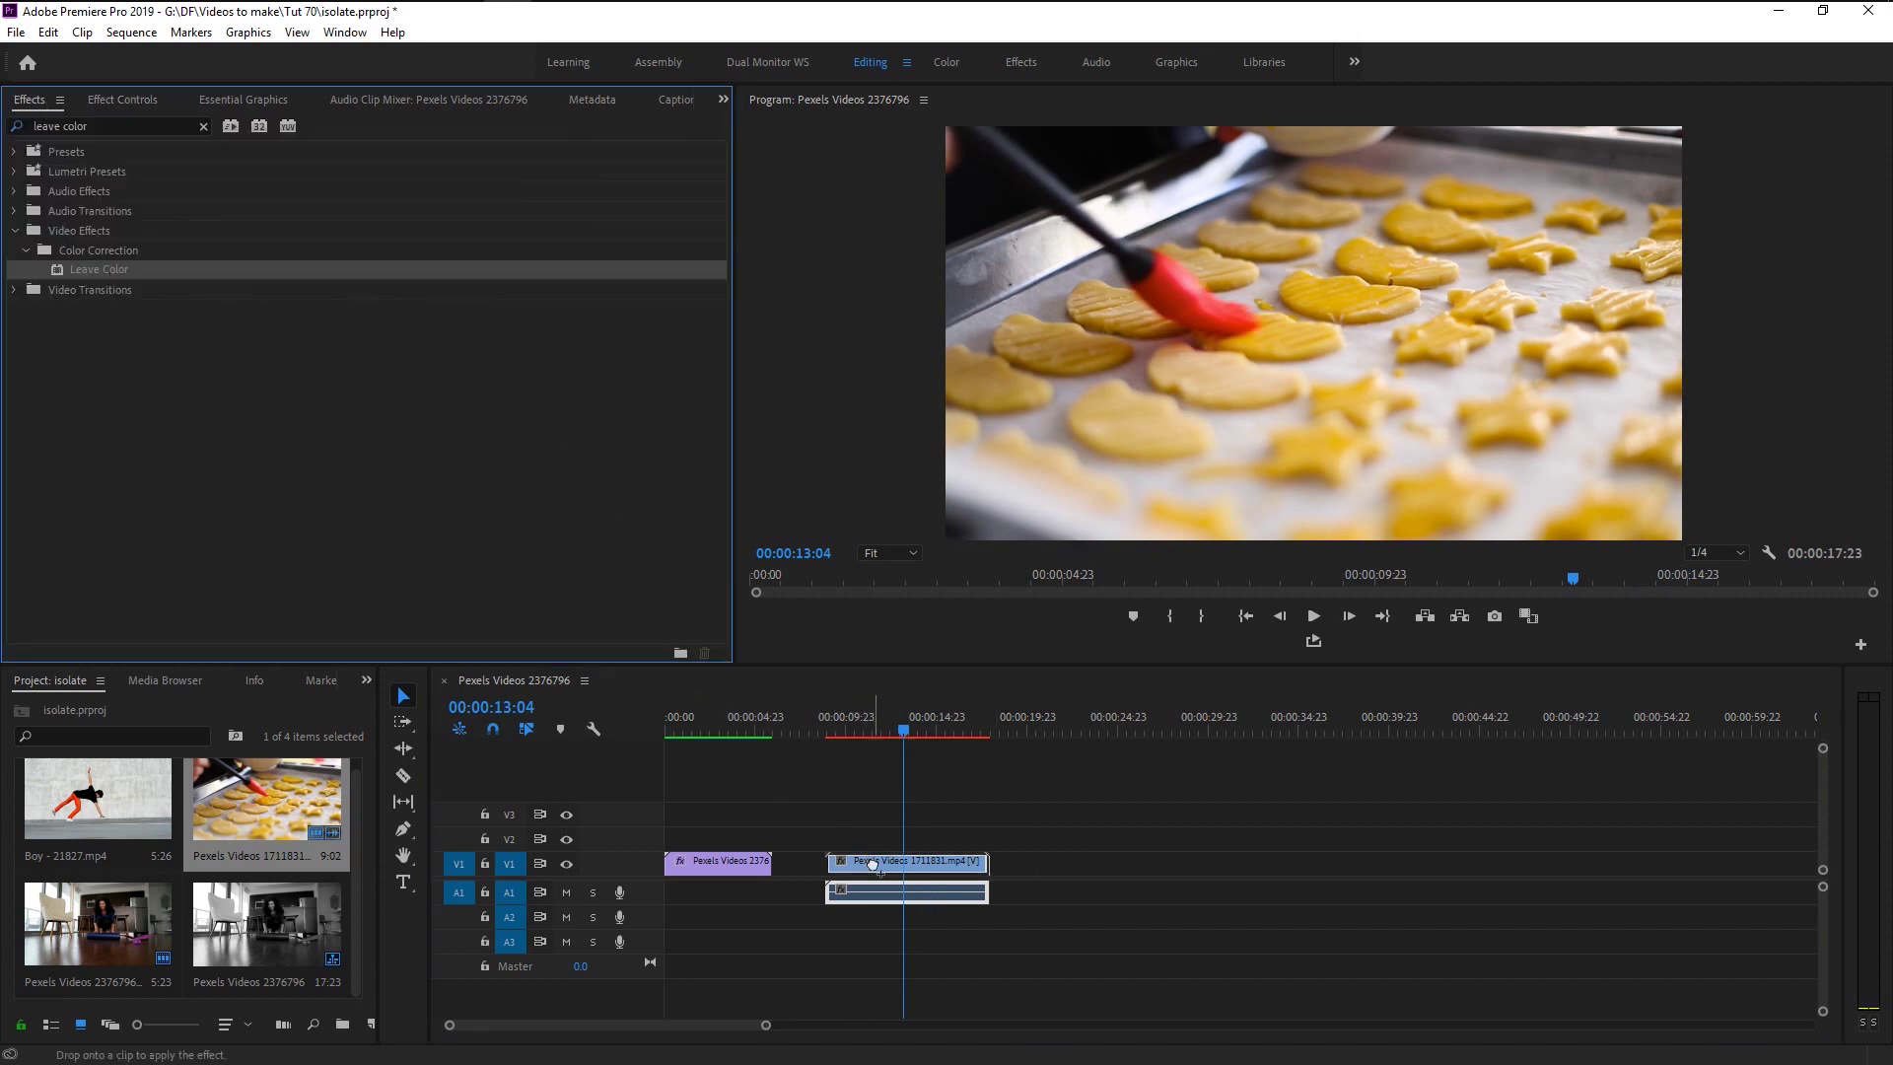
{"action": "left_click", "coordinate": [148, 98]}
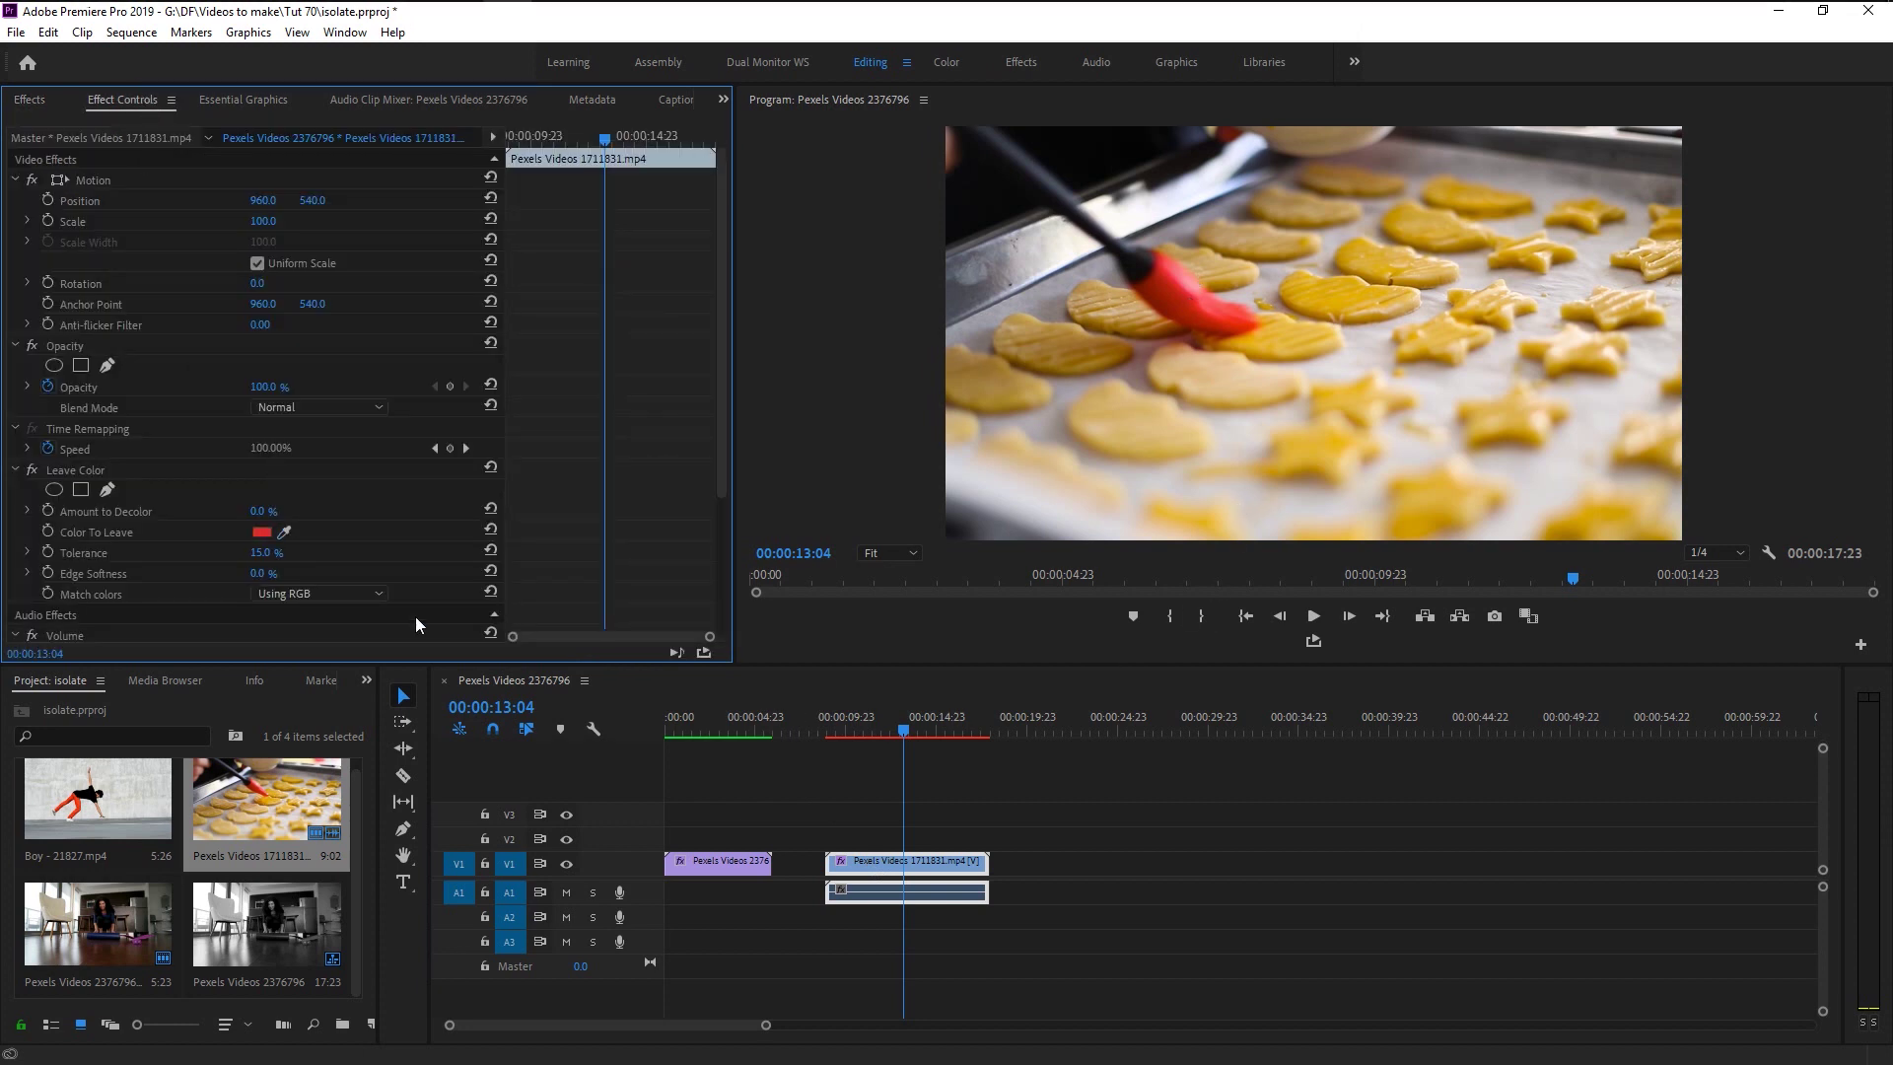
{"action": "left_click_drag", "start_coordinate": [273, 518], "coordinate": [278, 514]}
{"action": "left_click", "coordinate": [378, 590]}
{"action": "left_click", "coordinate": [361, 629]}
- Lower the Leave Color tolerance to 8%, scrub to about 9 seconds, and deselect the clip
{"action": "left_click", "coordinate": [264, 554]}
{"action": "type", "text": "10"}
{"action": "key", "text": "Return"}
{"action": "left_click_drag", "start_coordinate": [277, 556], "coordinate": [264, 555]}
{"action": "scroll", "coordinate": [471, 618], "scroll_direction": "down", "scroll_amount": 3}
{"action": "left_click", "coordinate": [836, 729]}
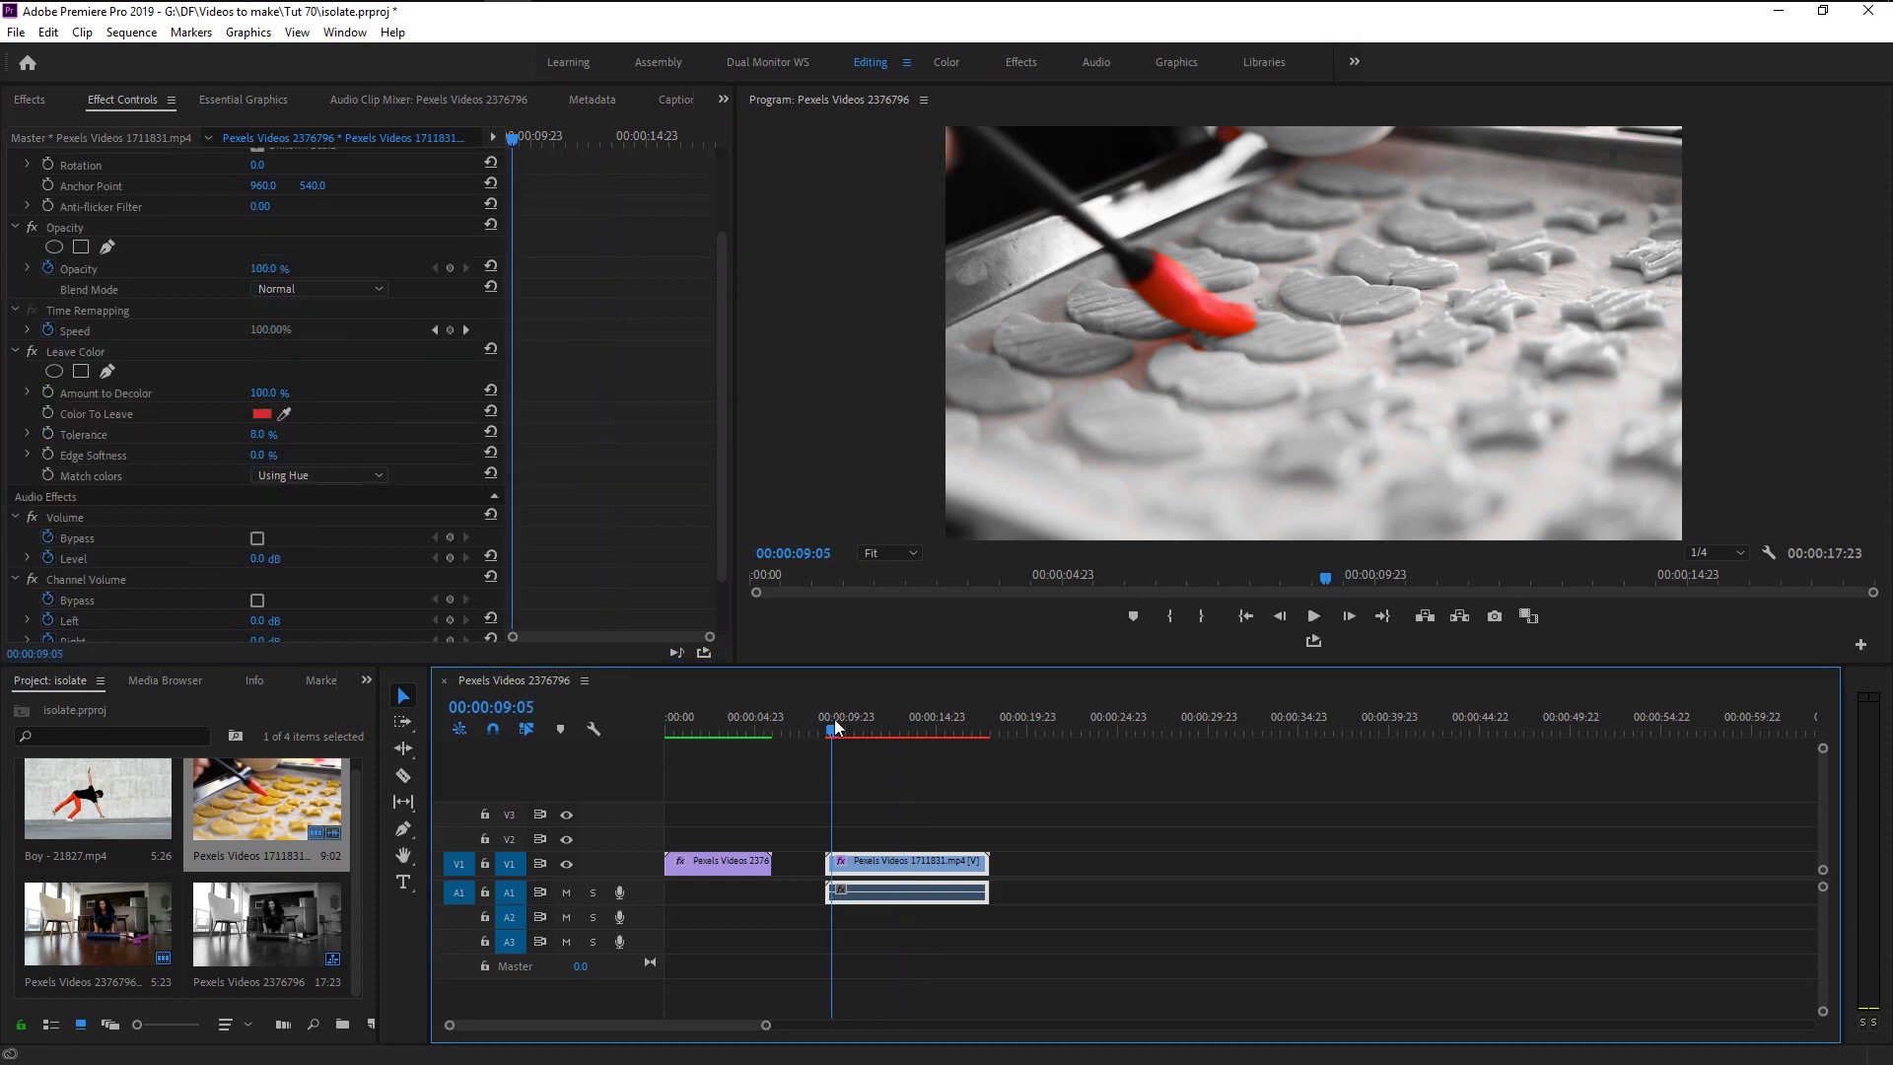
{"action": "left_click_drag", "start_coordinate": [836, 720], "coordinate": [826, 722]}
{"action": "left_click", "coordinate": [933, 980]}
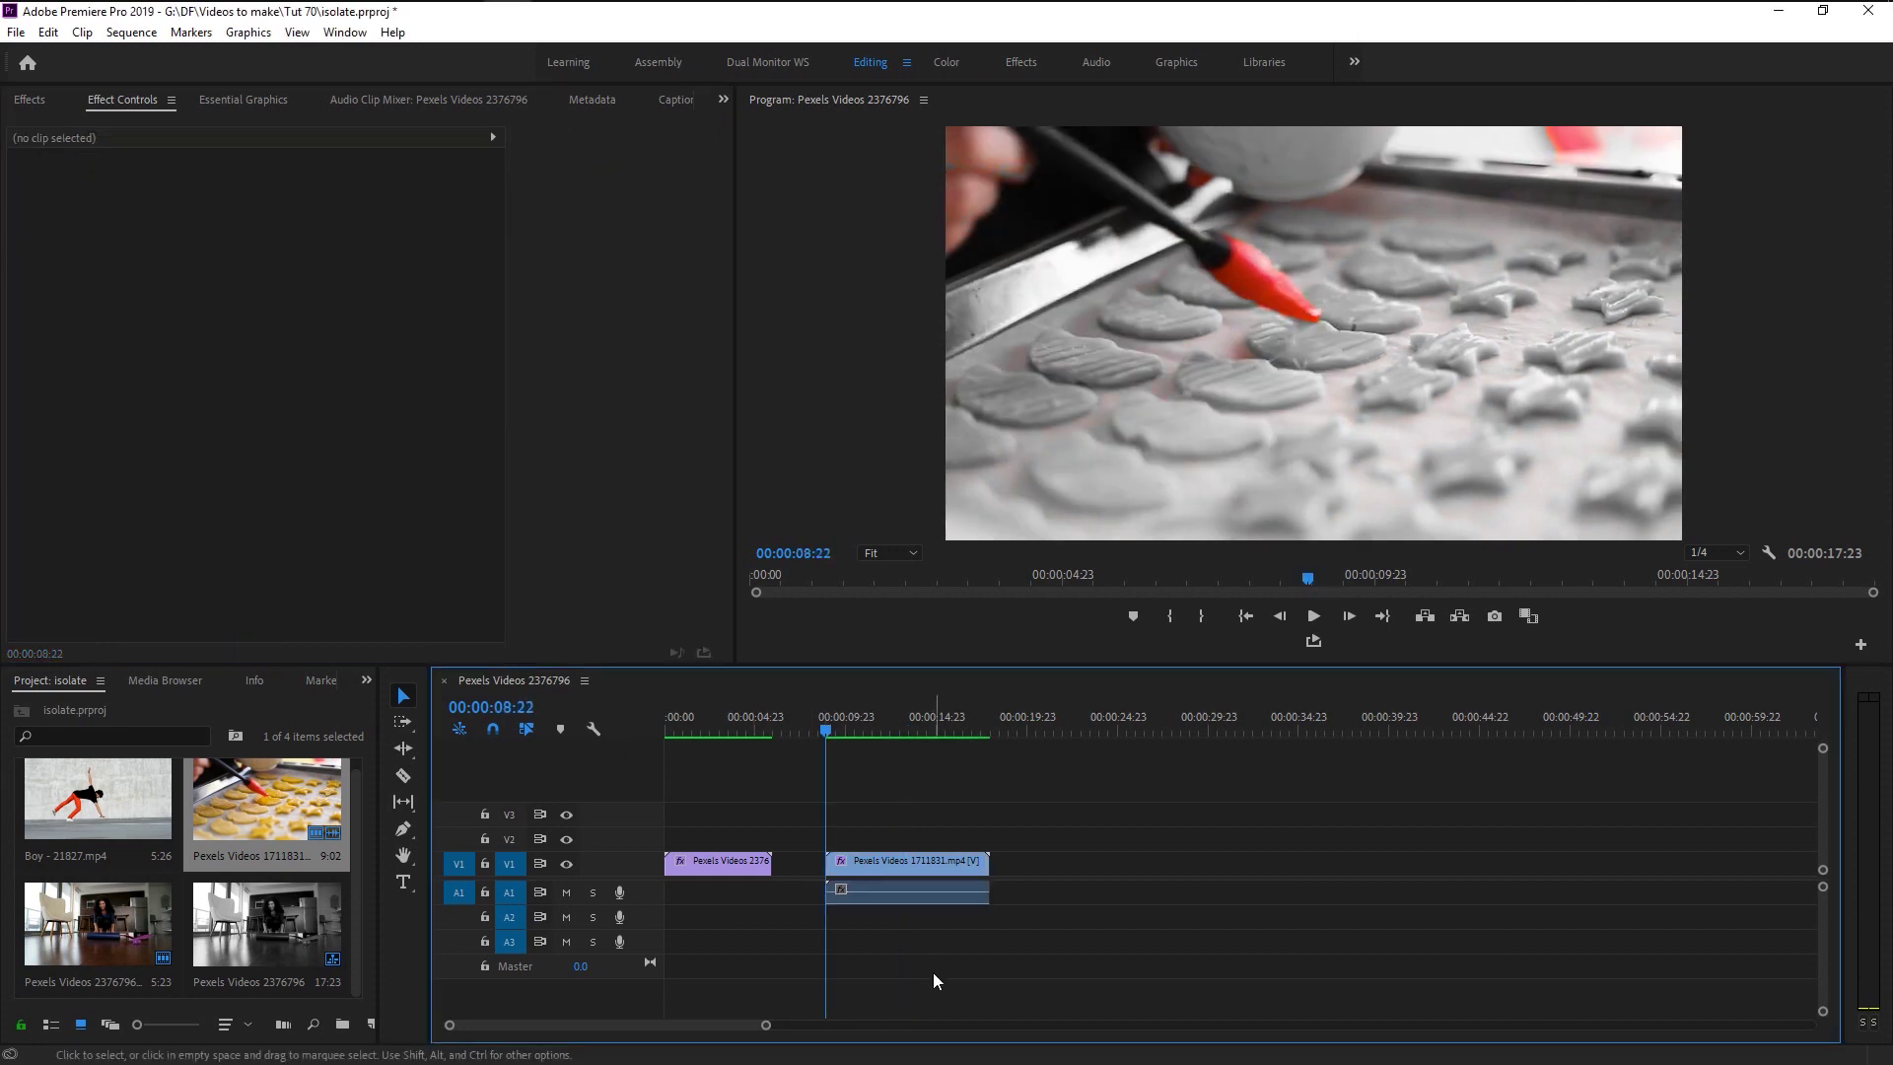
{"action": "key", "text": "space"}
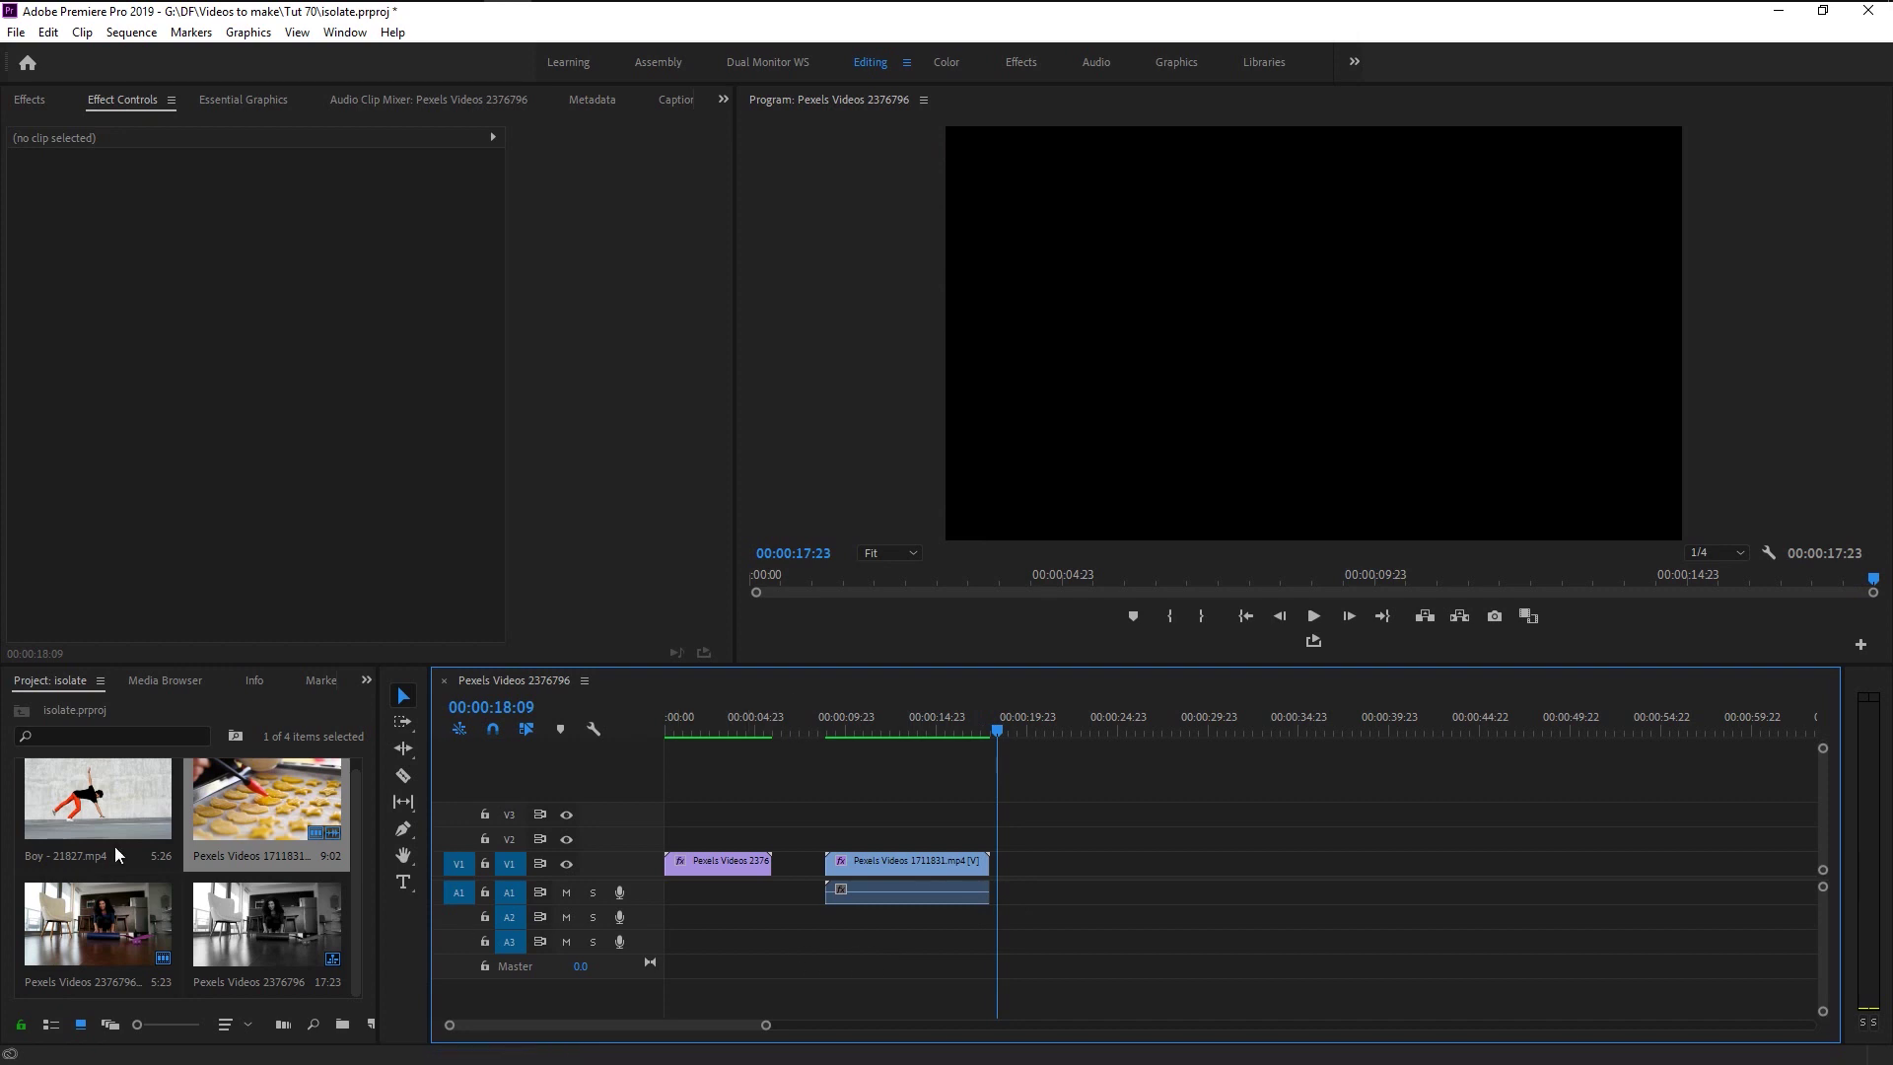
{"action": "left_click_drag", "start_coordinate": [114, 846], "coordinate": [1060, 864]}
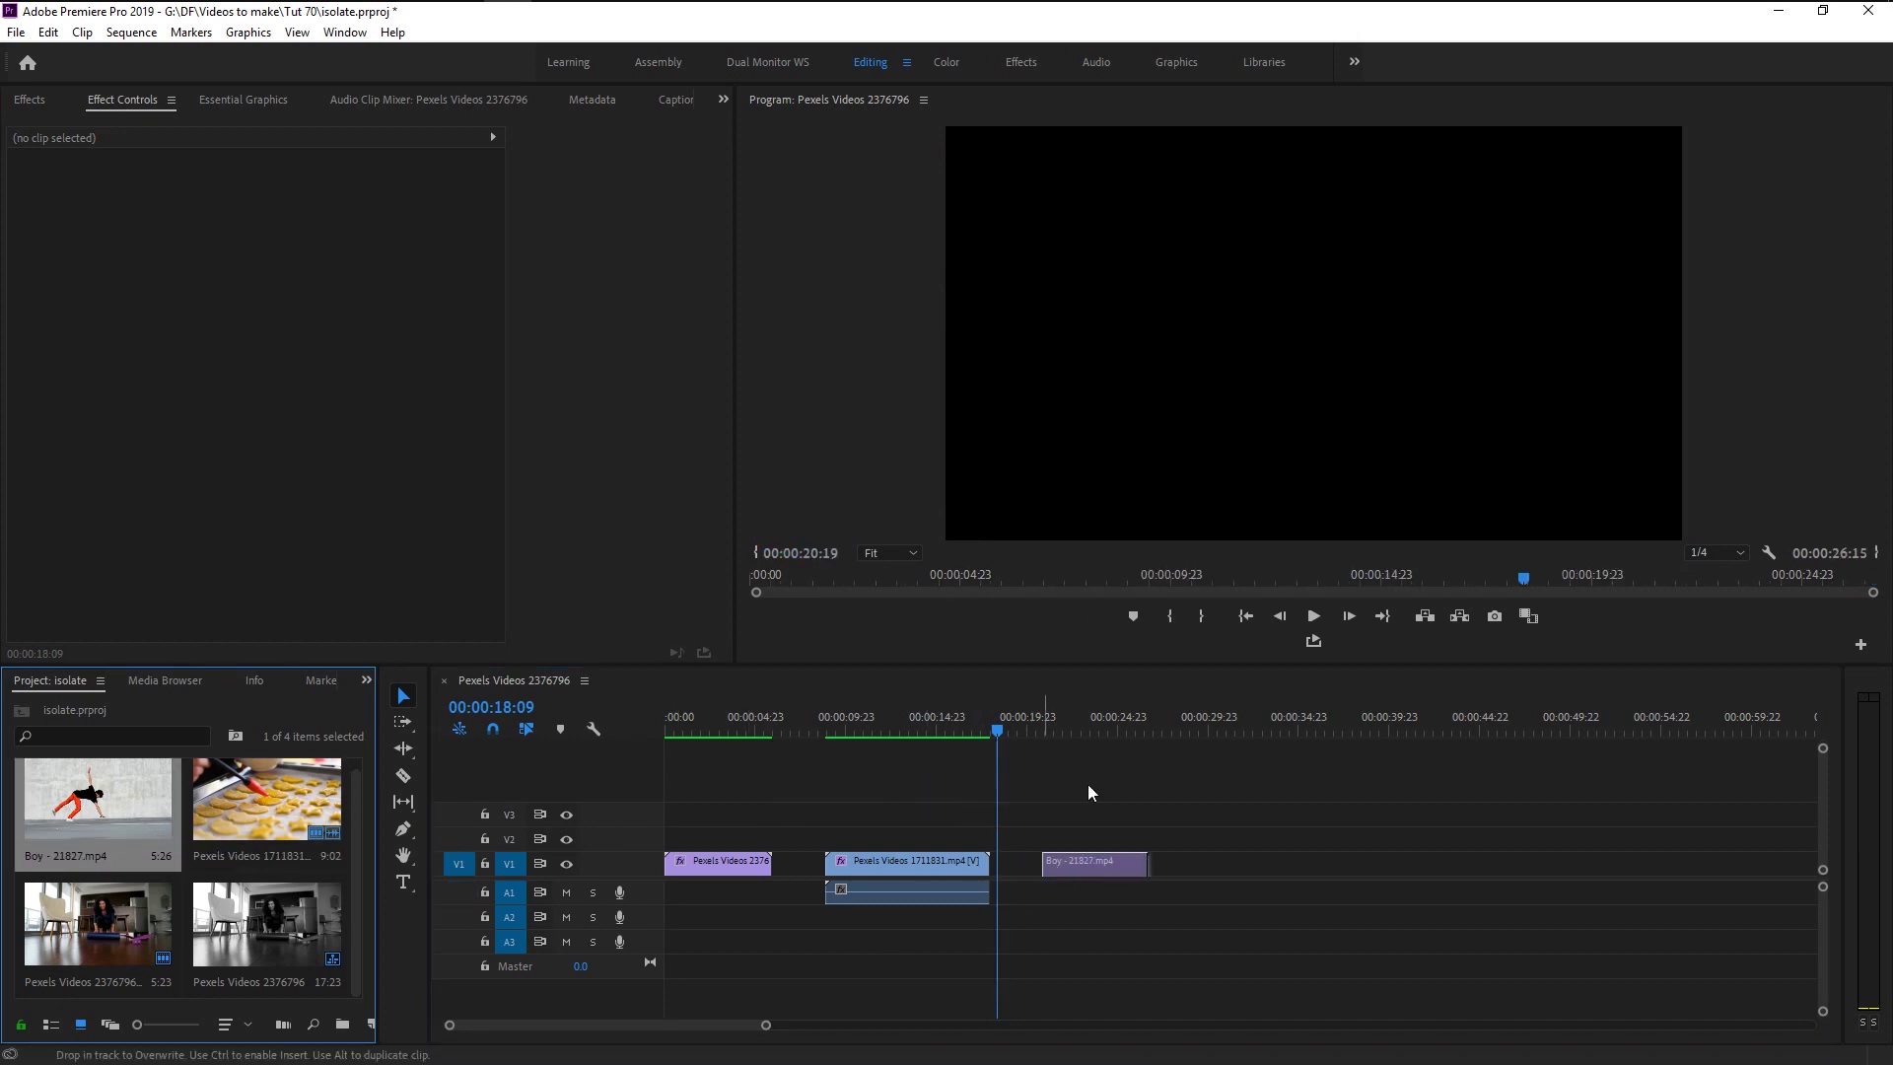
- Apply Leave Color to the Boy clip, keeping the orange pants at 100% Amount to Decolor
{"action": "left_click", "coordinate": [1072, 727]}
{"action": "left_click", "coordinate": [1096, 864]}
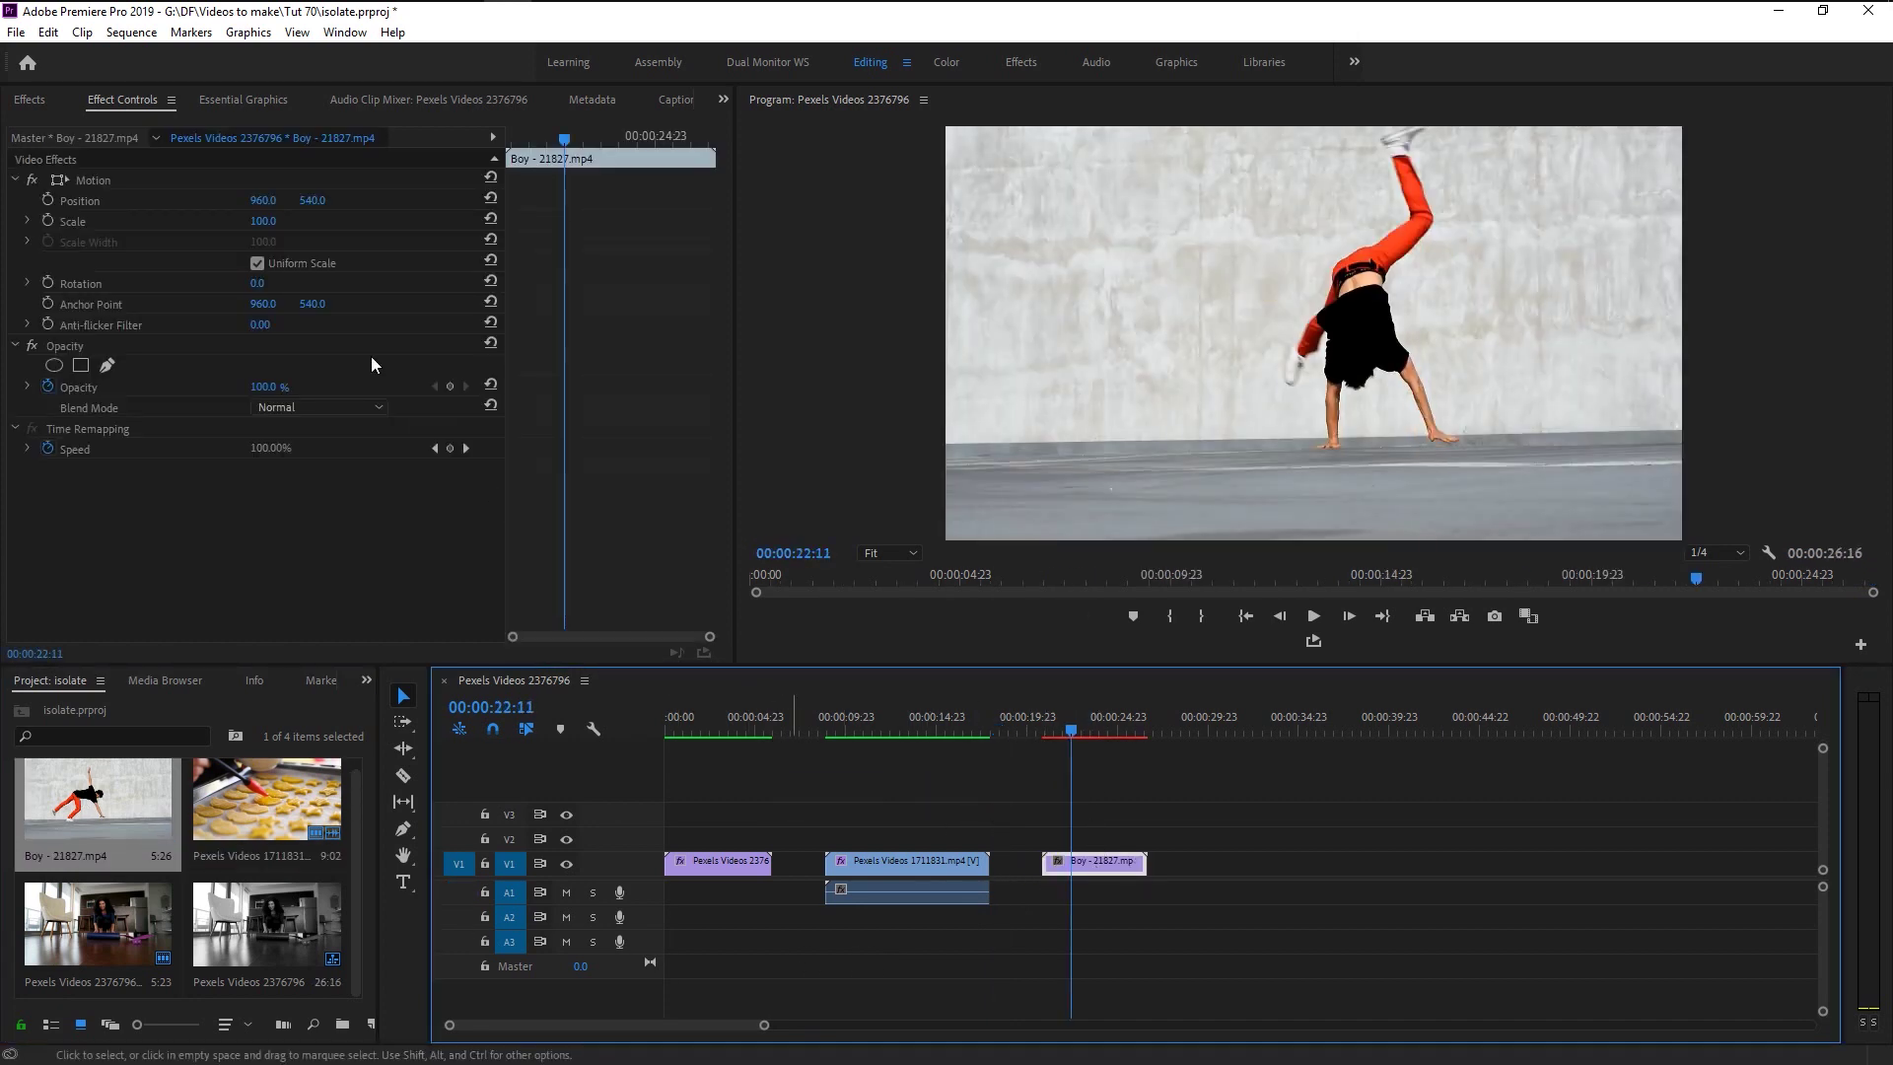
{"action": "left_click", "coordinate": [39, 98]}
{"action": "left_click_drag", "start_coordinate": [93, 270], "coordinate": [1063, 861]}
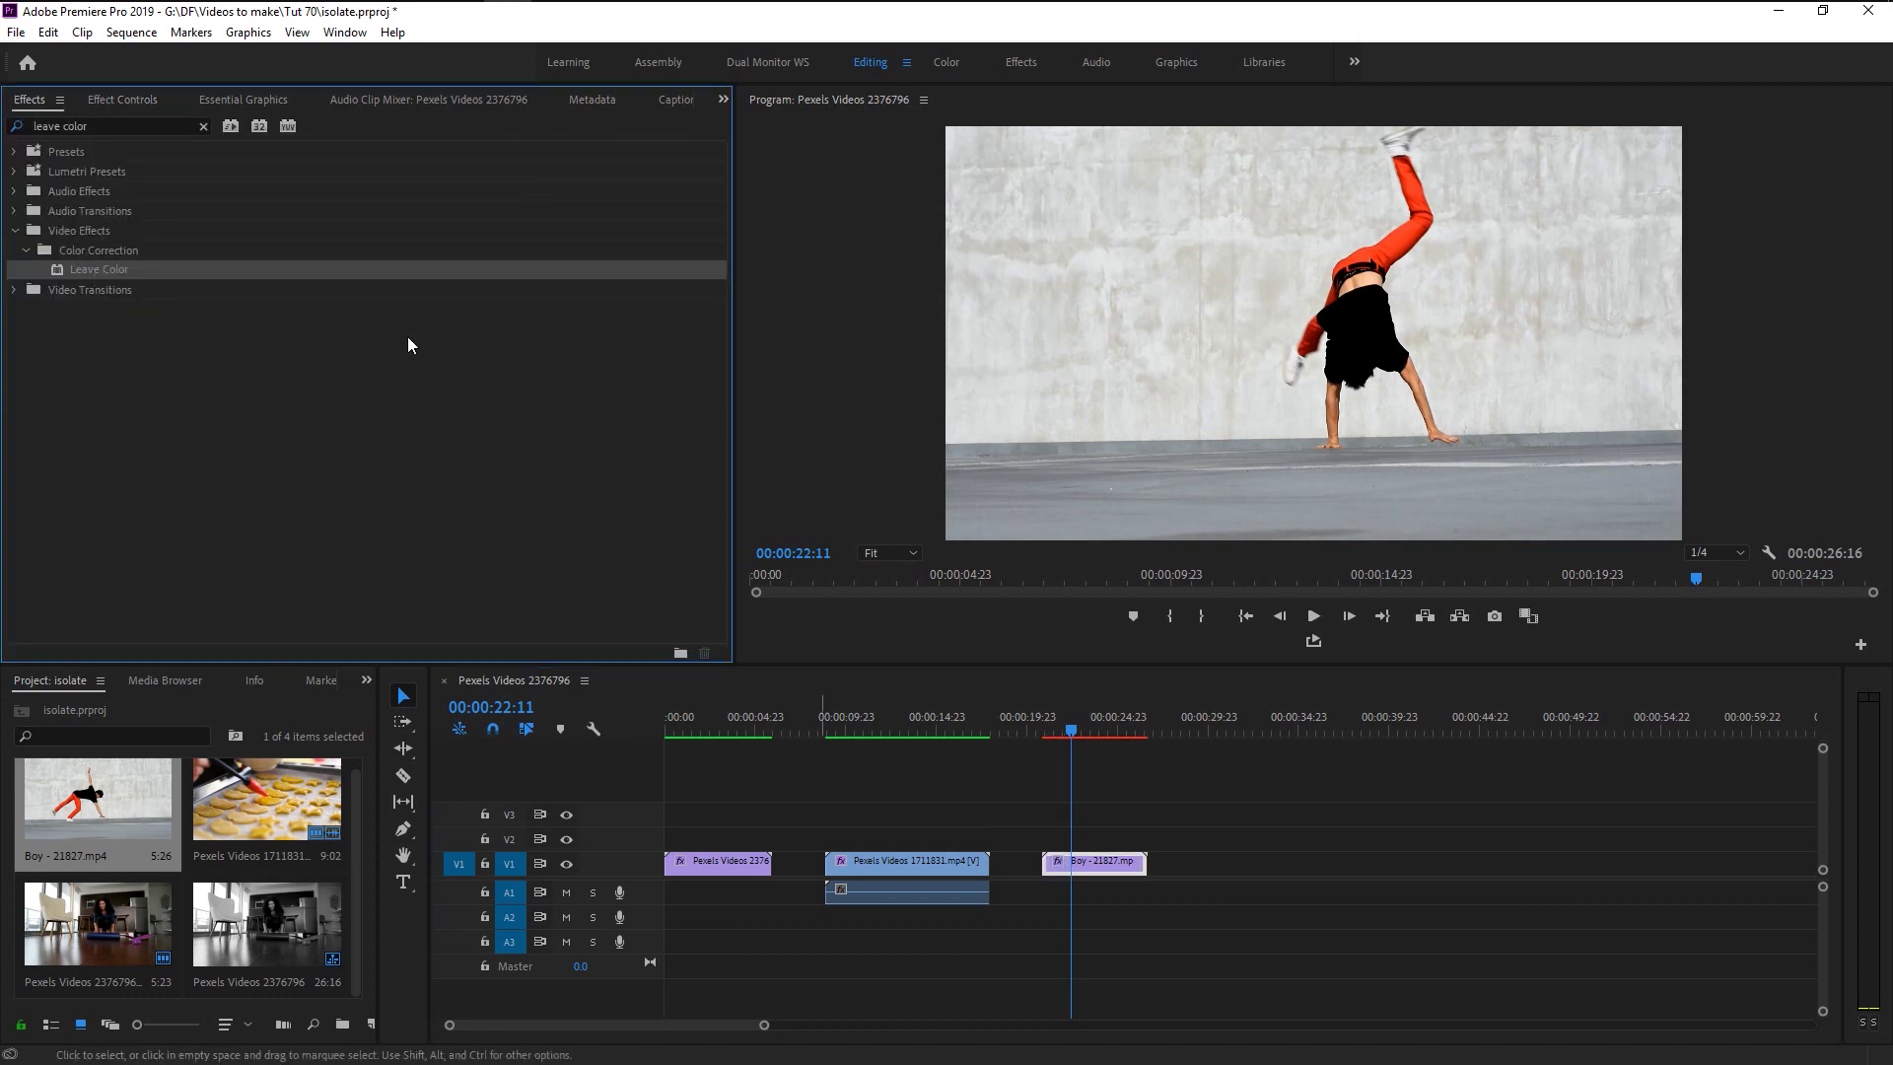
{"action": "left_click", "coordinate": [119, 101]}
{"action": "left_click_drag", "start_coordinate": [289, 531], "coordinate": [1410, 247]}
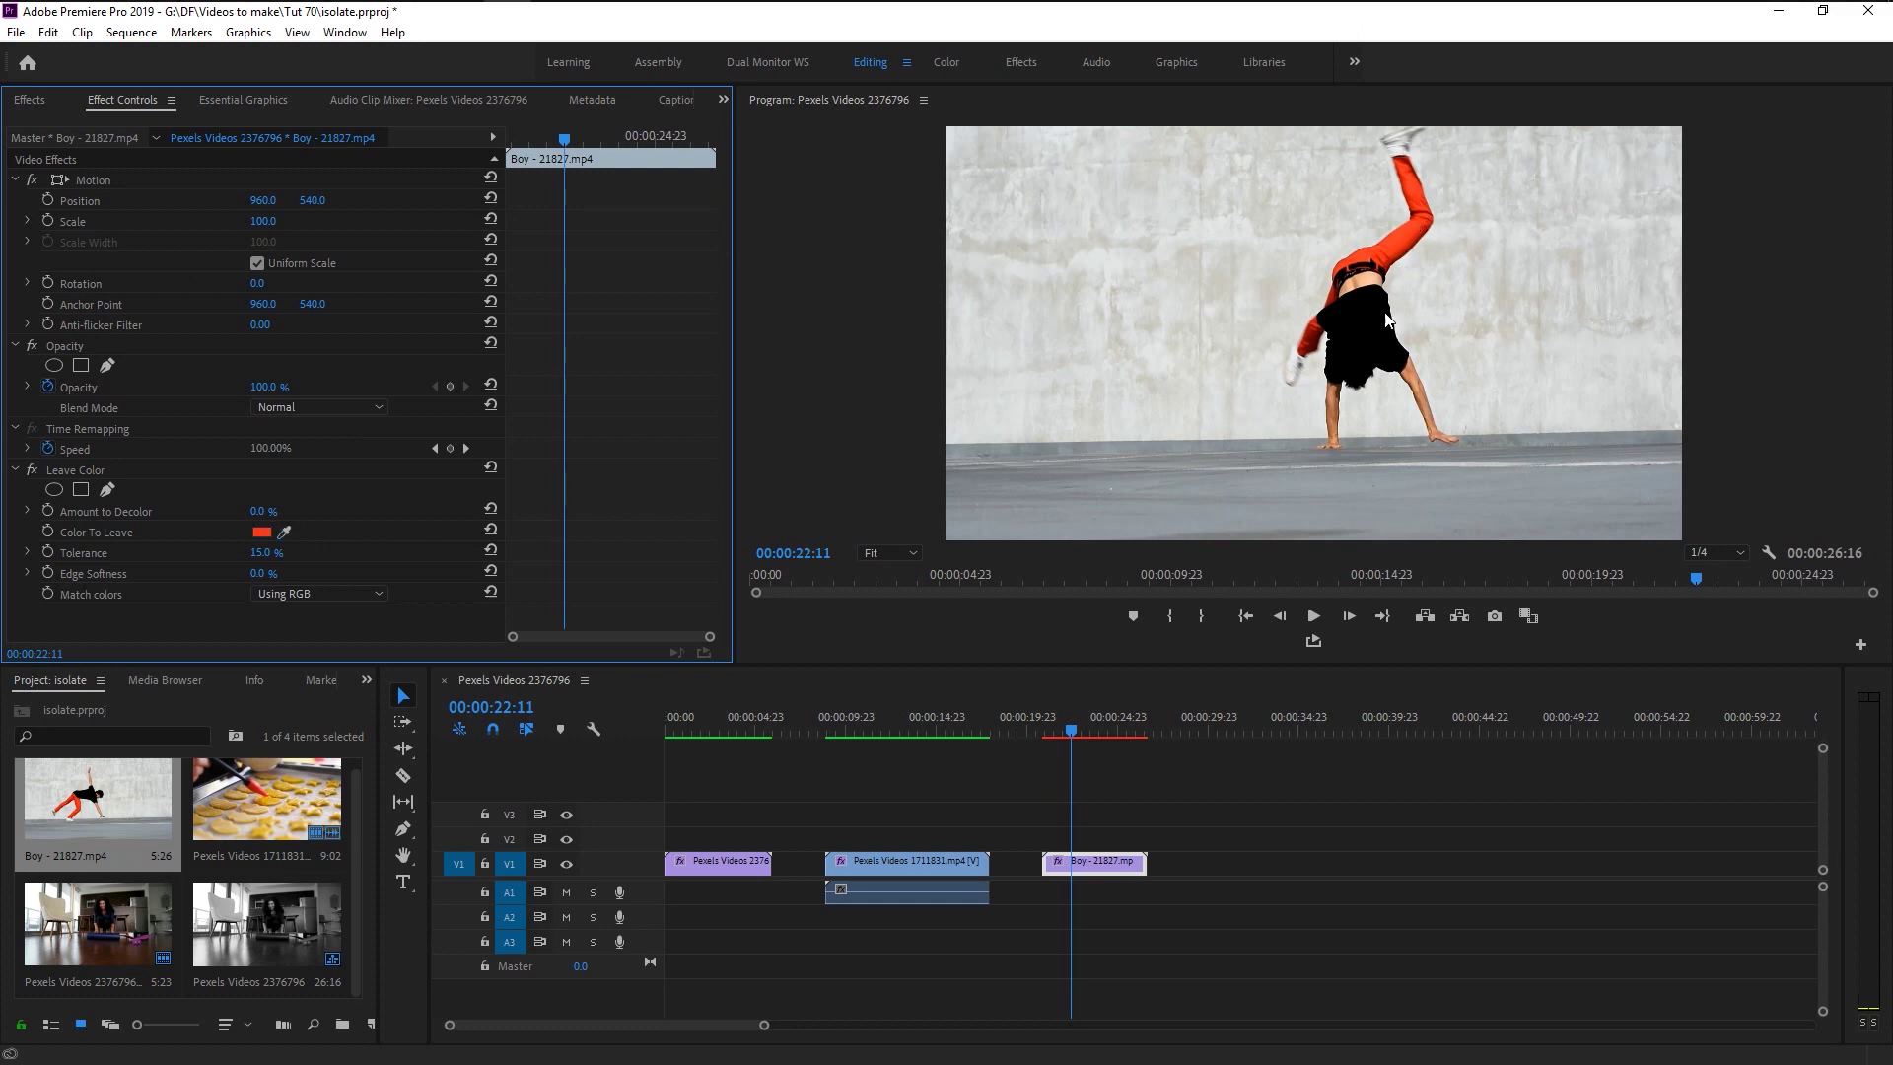
{"action": "left_click_drag", "start_coordinate": [267, 517], "coordinate": [365, 517]}
- Set Edge Softness to 0.5% and switch colour matching to Using Hue
{"action": "left_click", "coordinate": [277, 573]}
{"action": "type", "text": "0.5"}
{"action": "key", "text": "Return"}
{"action": "left_click", "coordinate": [306, 593]}
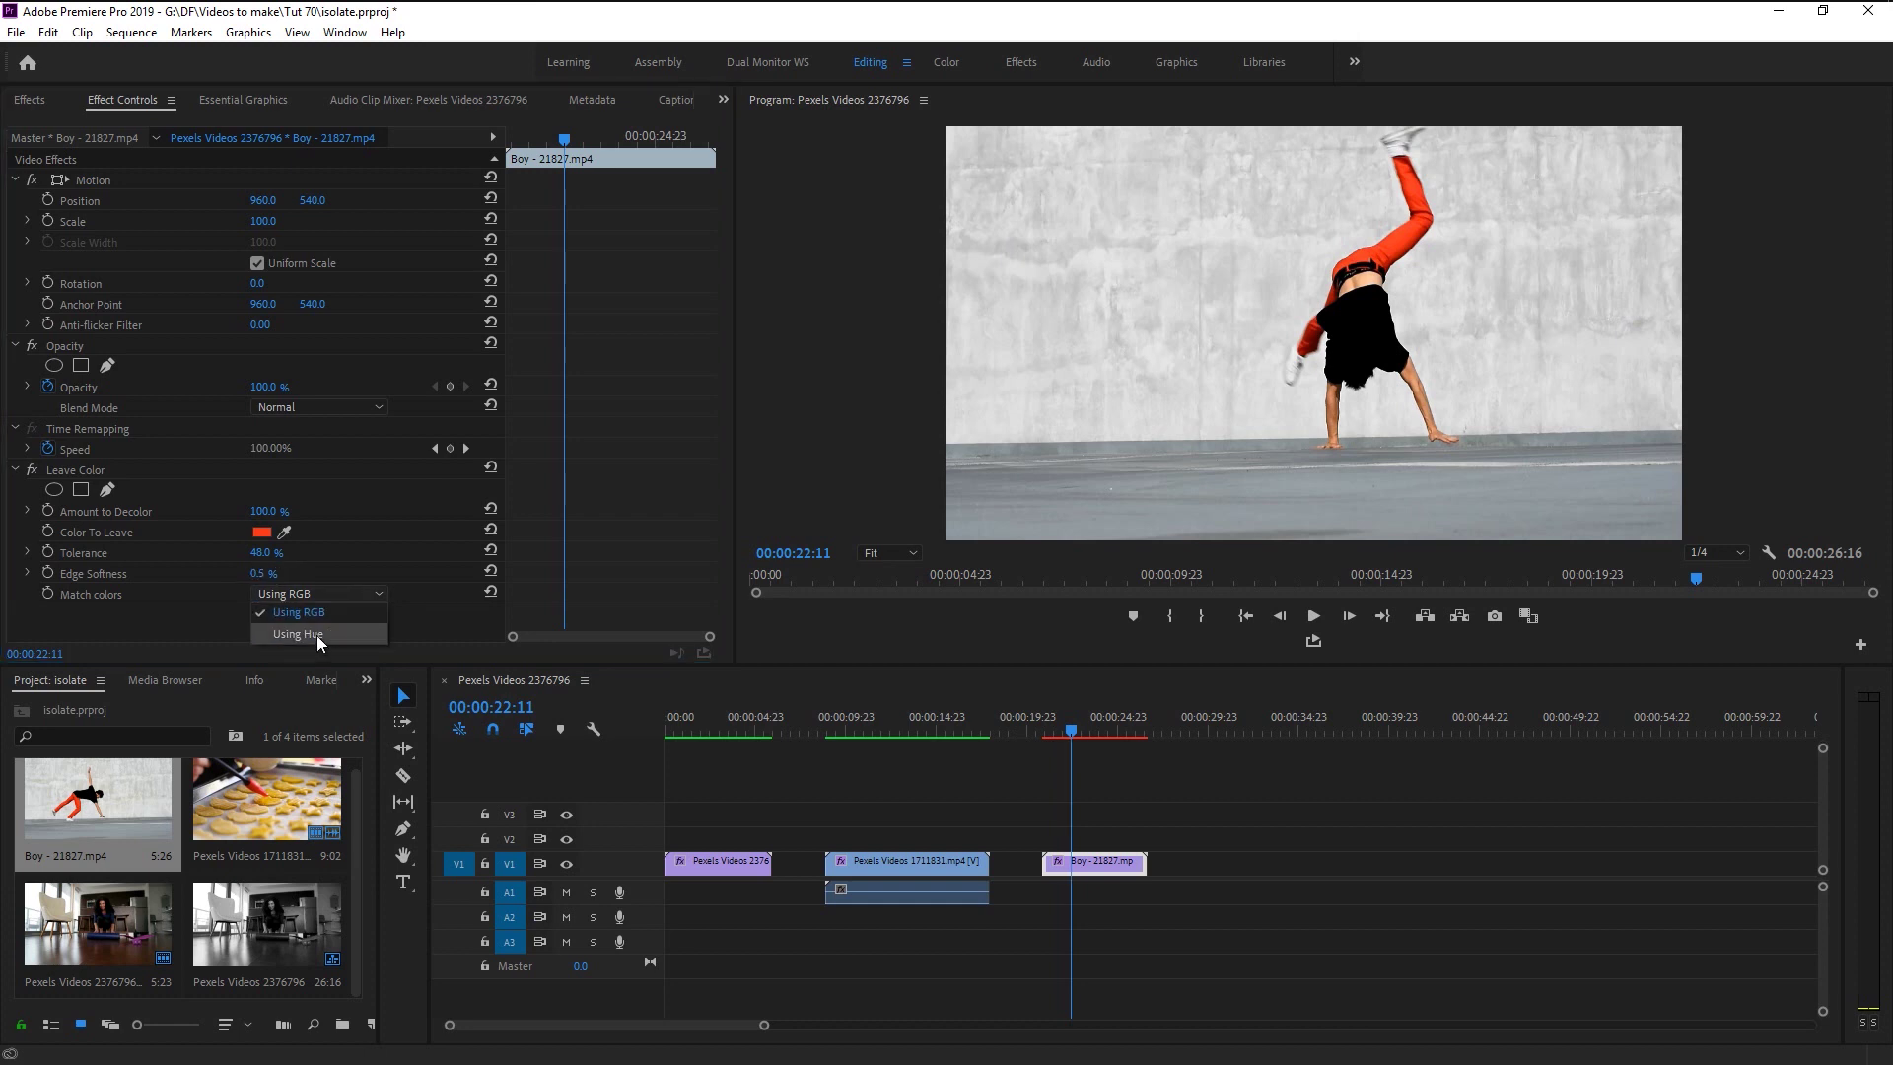
{"action": "left_click", "coordinate": [317, 635]}
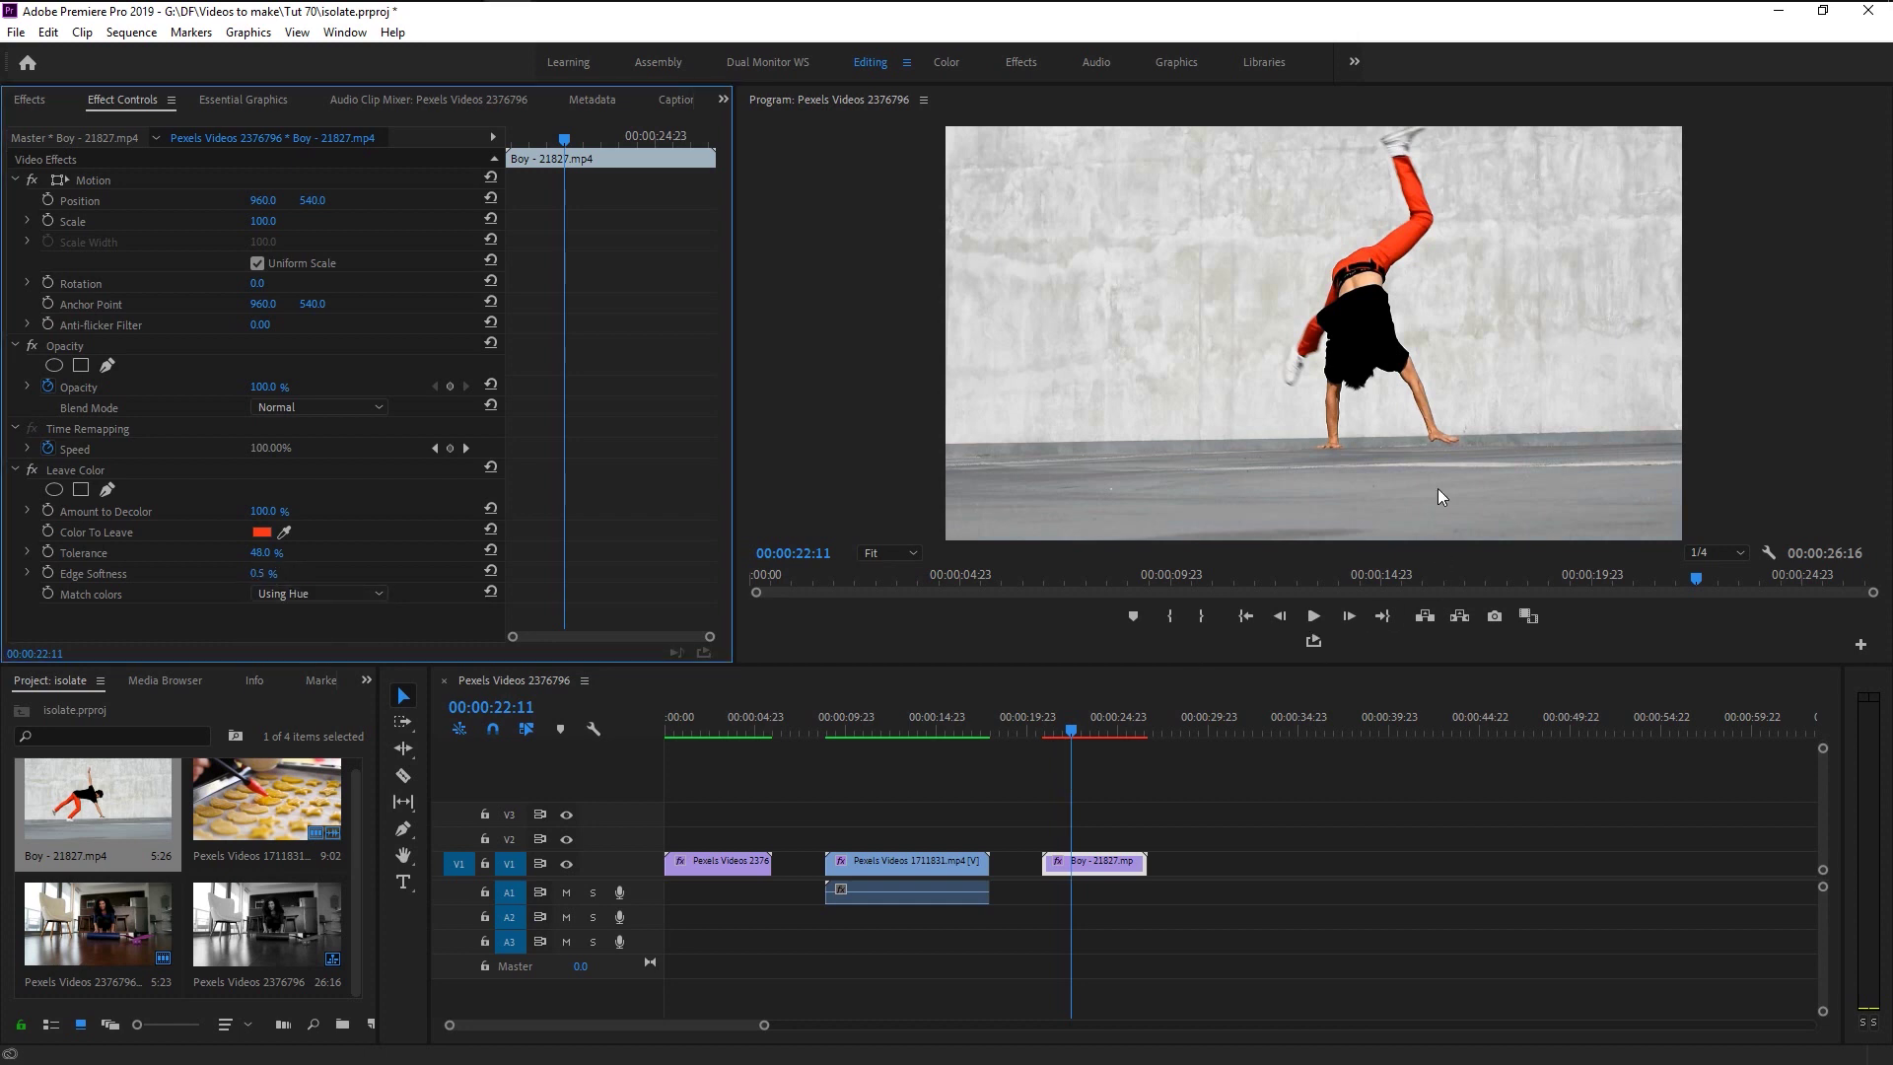
{"action": "left_click", "coordinate": [318, 592]}
- Switch matching back to Using RGB and play the Boy clip from about 20 seconds
{"action": "left_click", "coordinate": [327, 613]}
{"action": "left_click", "coordinate": [1035, 723]}
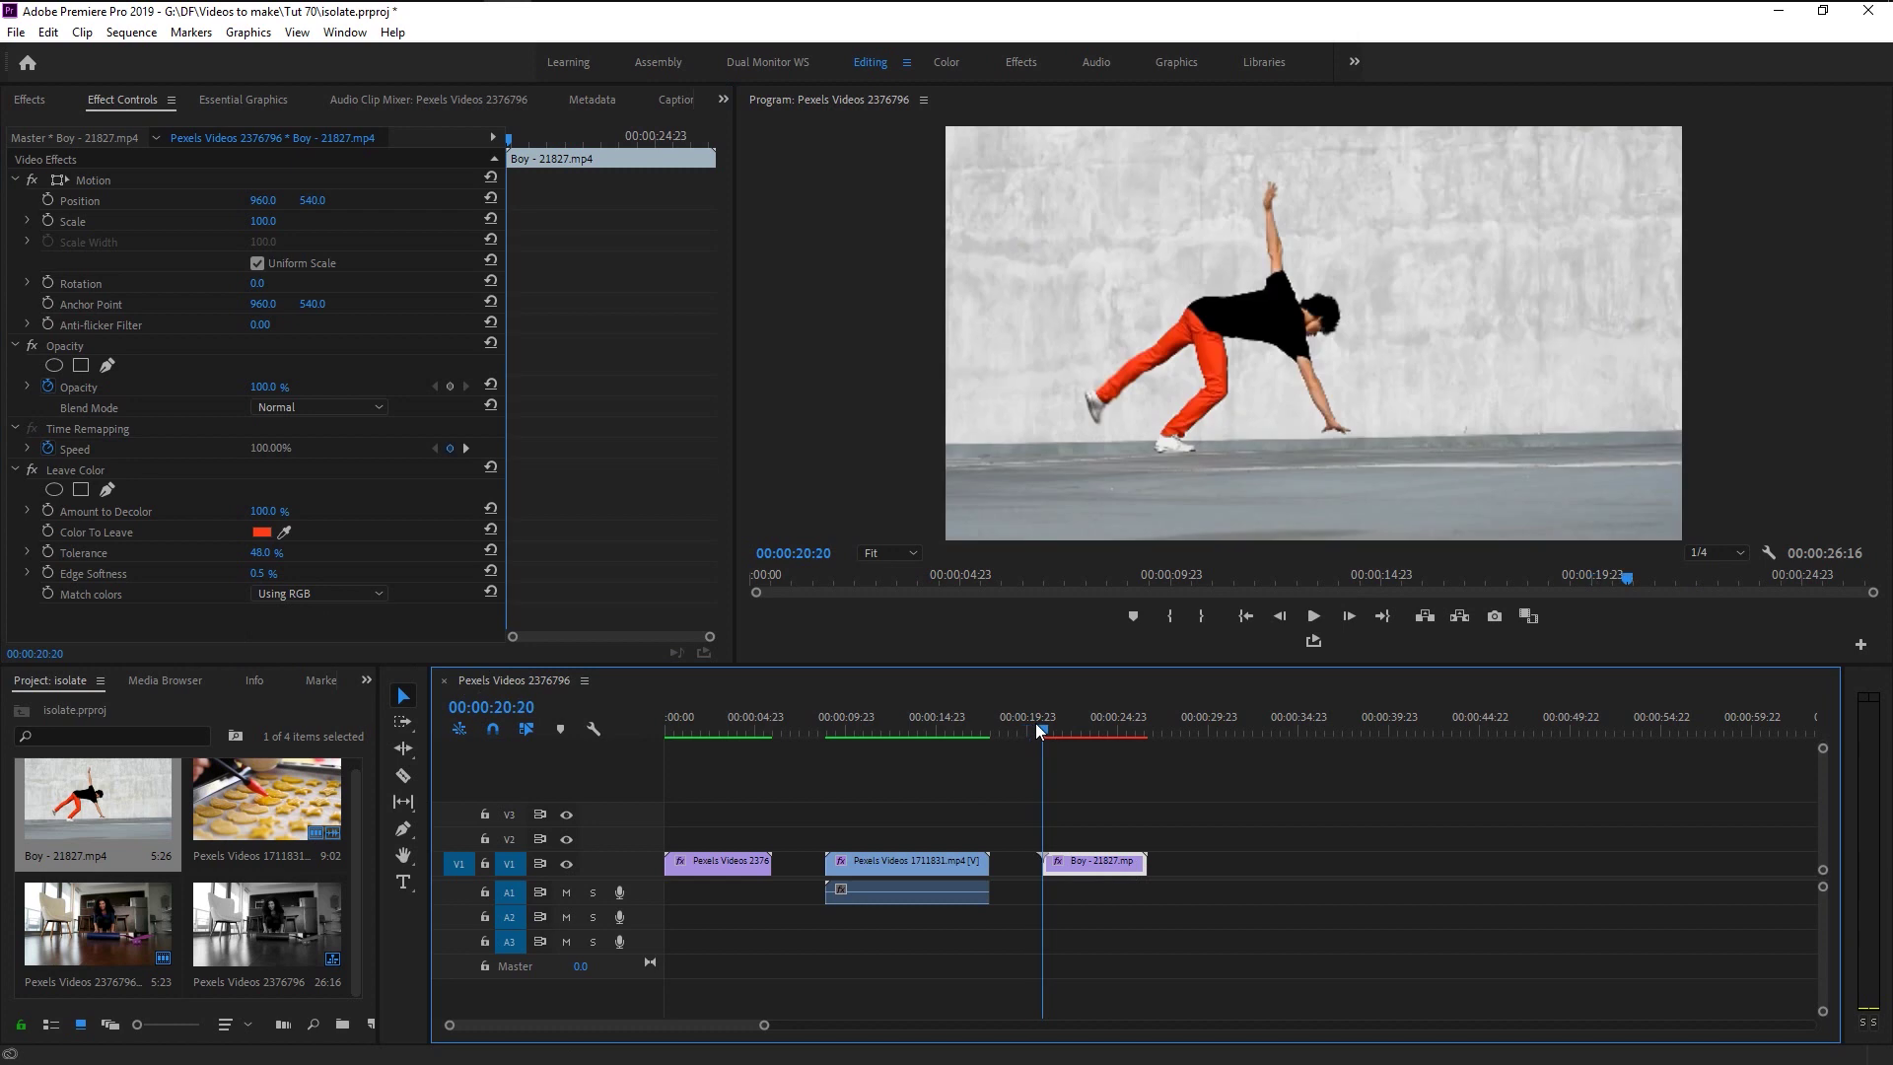
{"action": "key", "text": "space"}
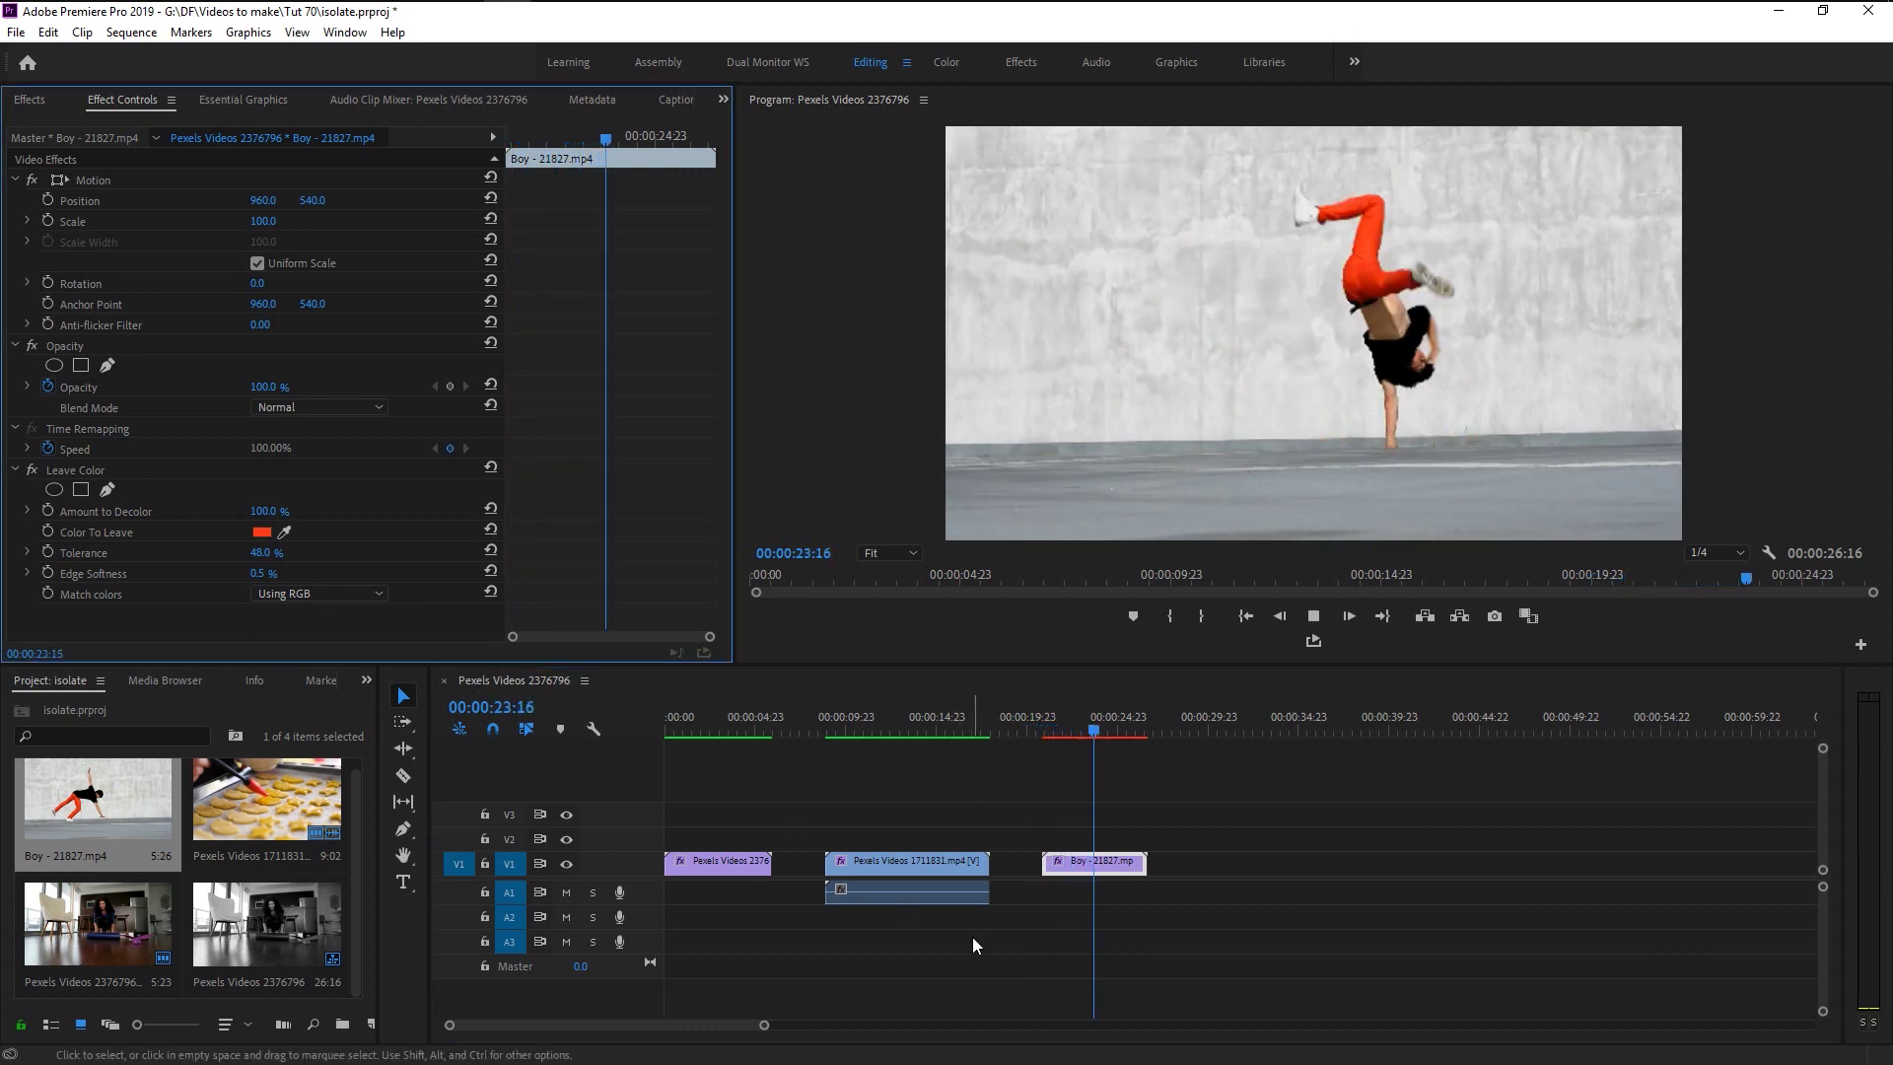
{"action": "key", "text": "space"}
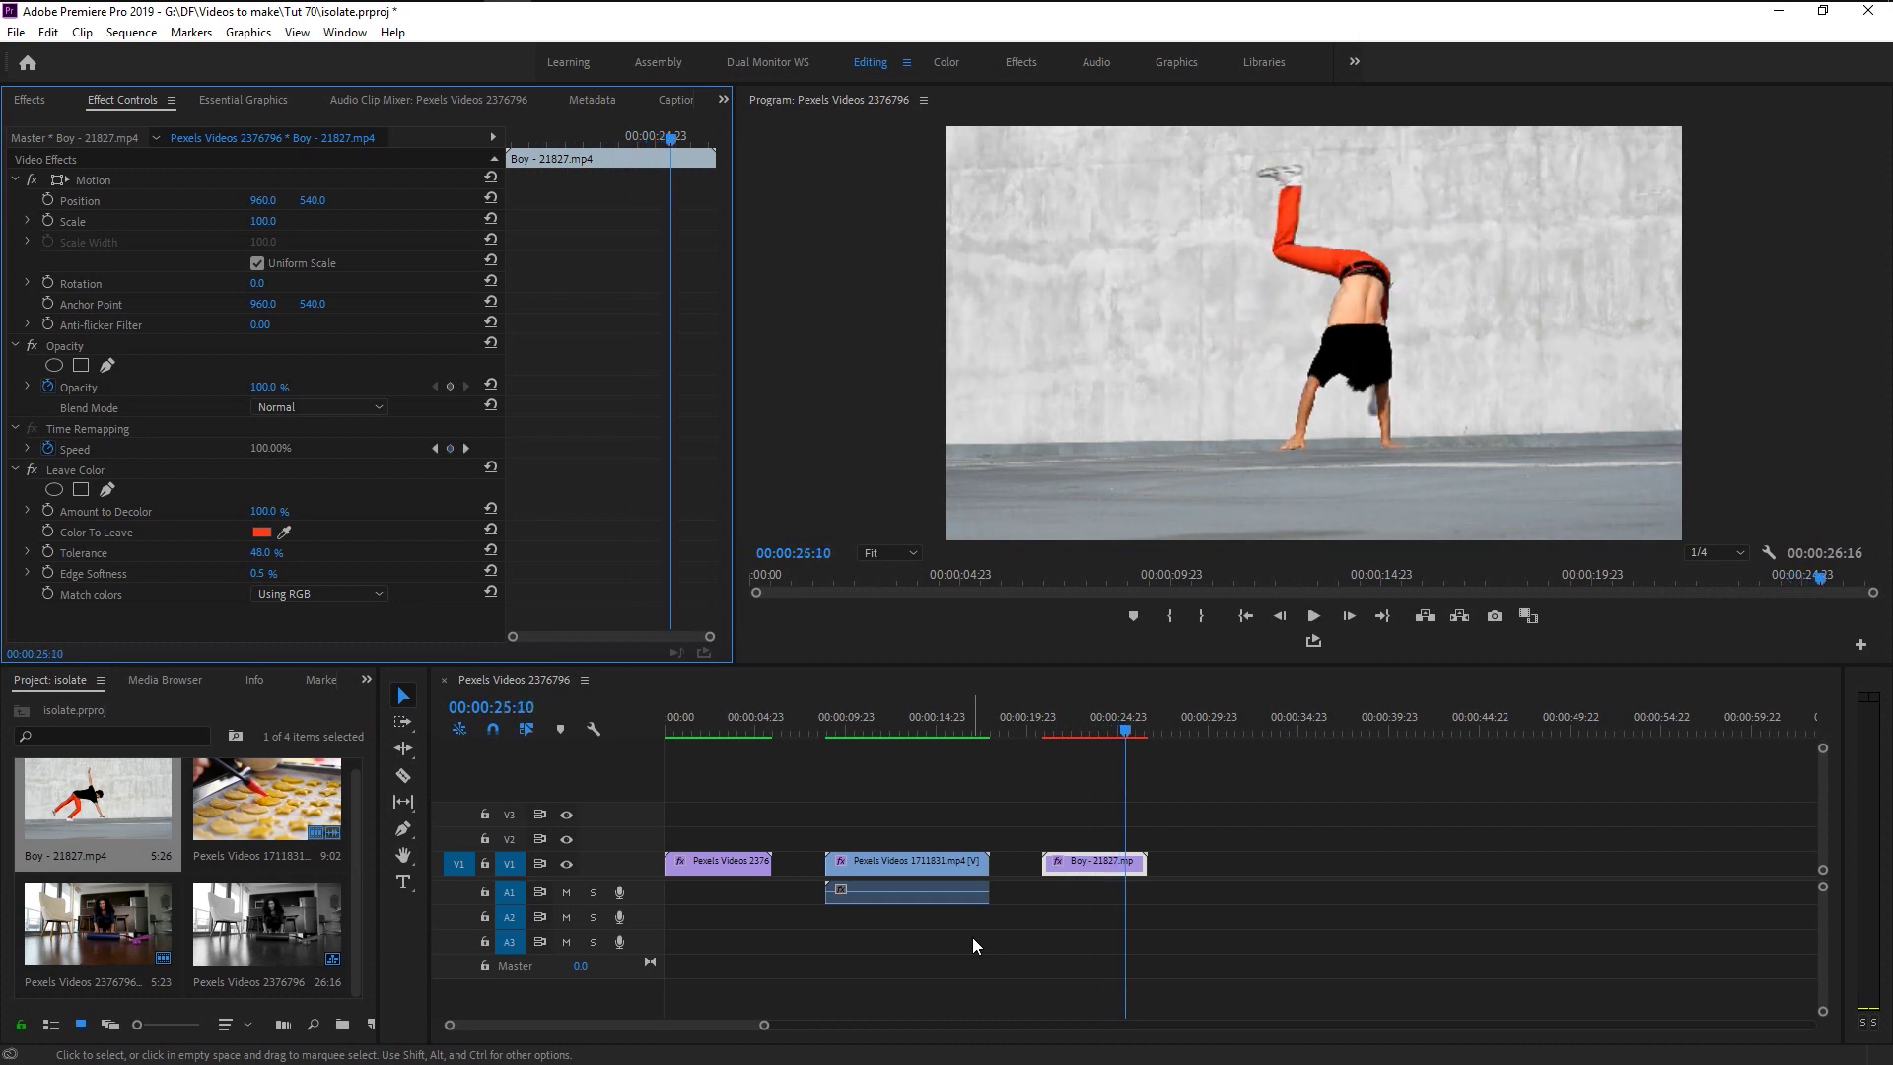
- Select the cookie clip at 13 seconds and delete its Leave Color effect
{"action": "left_click", "coordinate": [904, 716]}
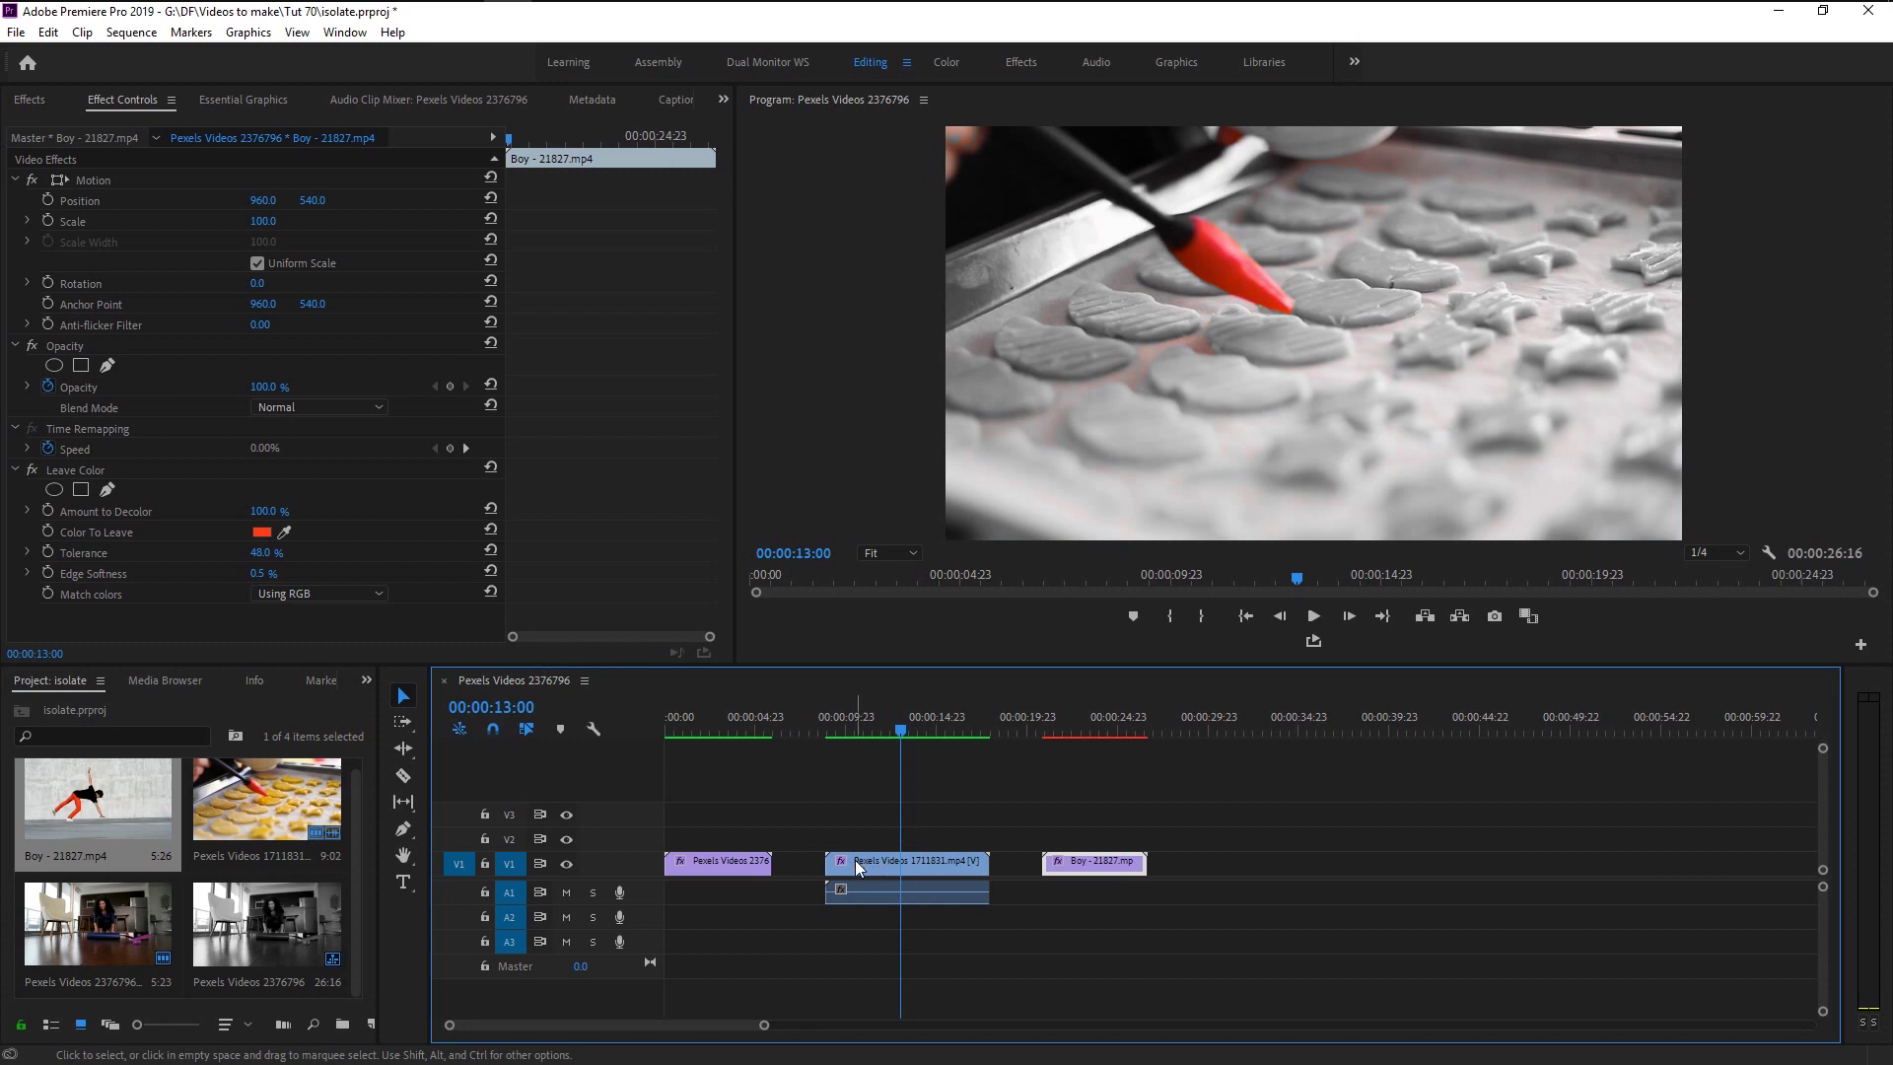
{"action": "left_click", "coordinate": [855, 860]}
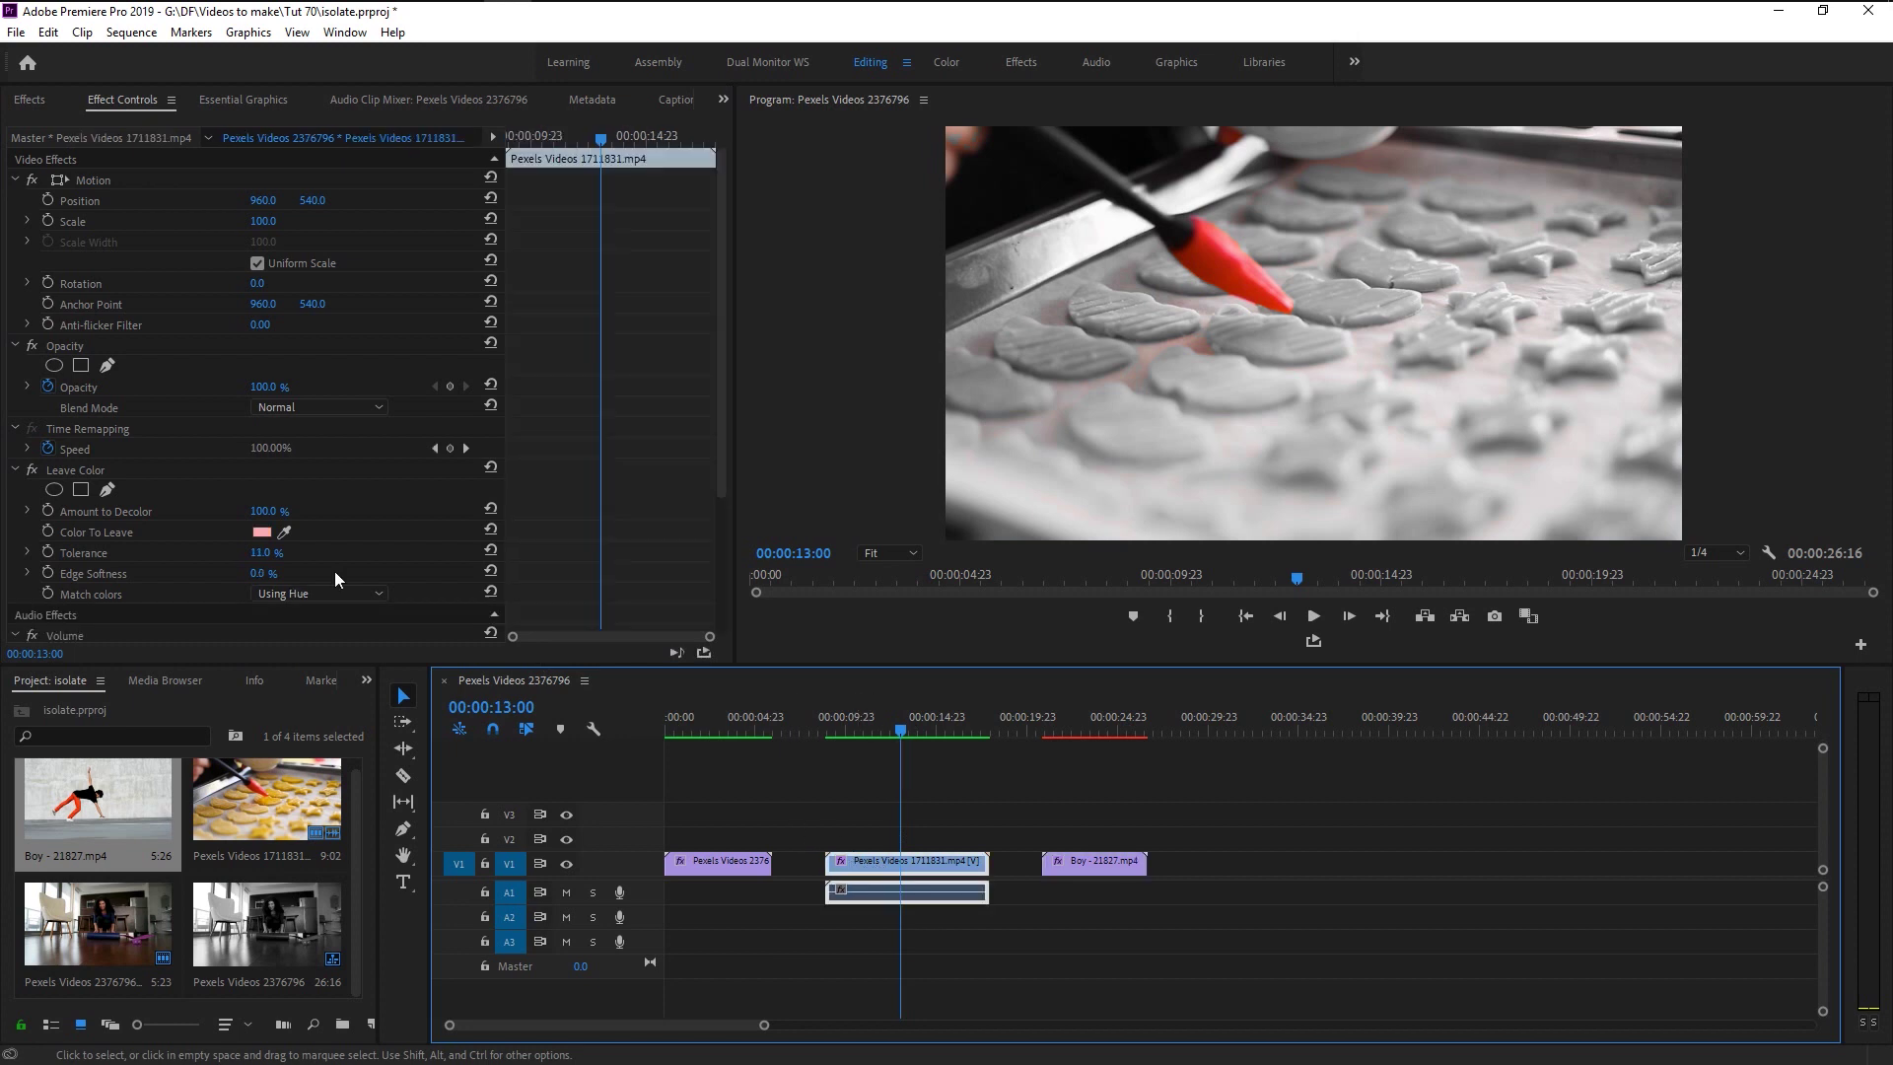
{"action": "left_click", "coordinate": [96, 471]}
{"action": "key", "text": "Delete"}
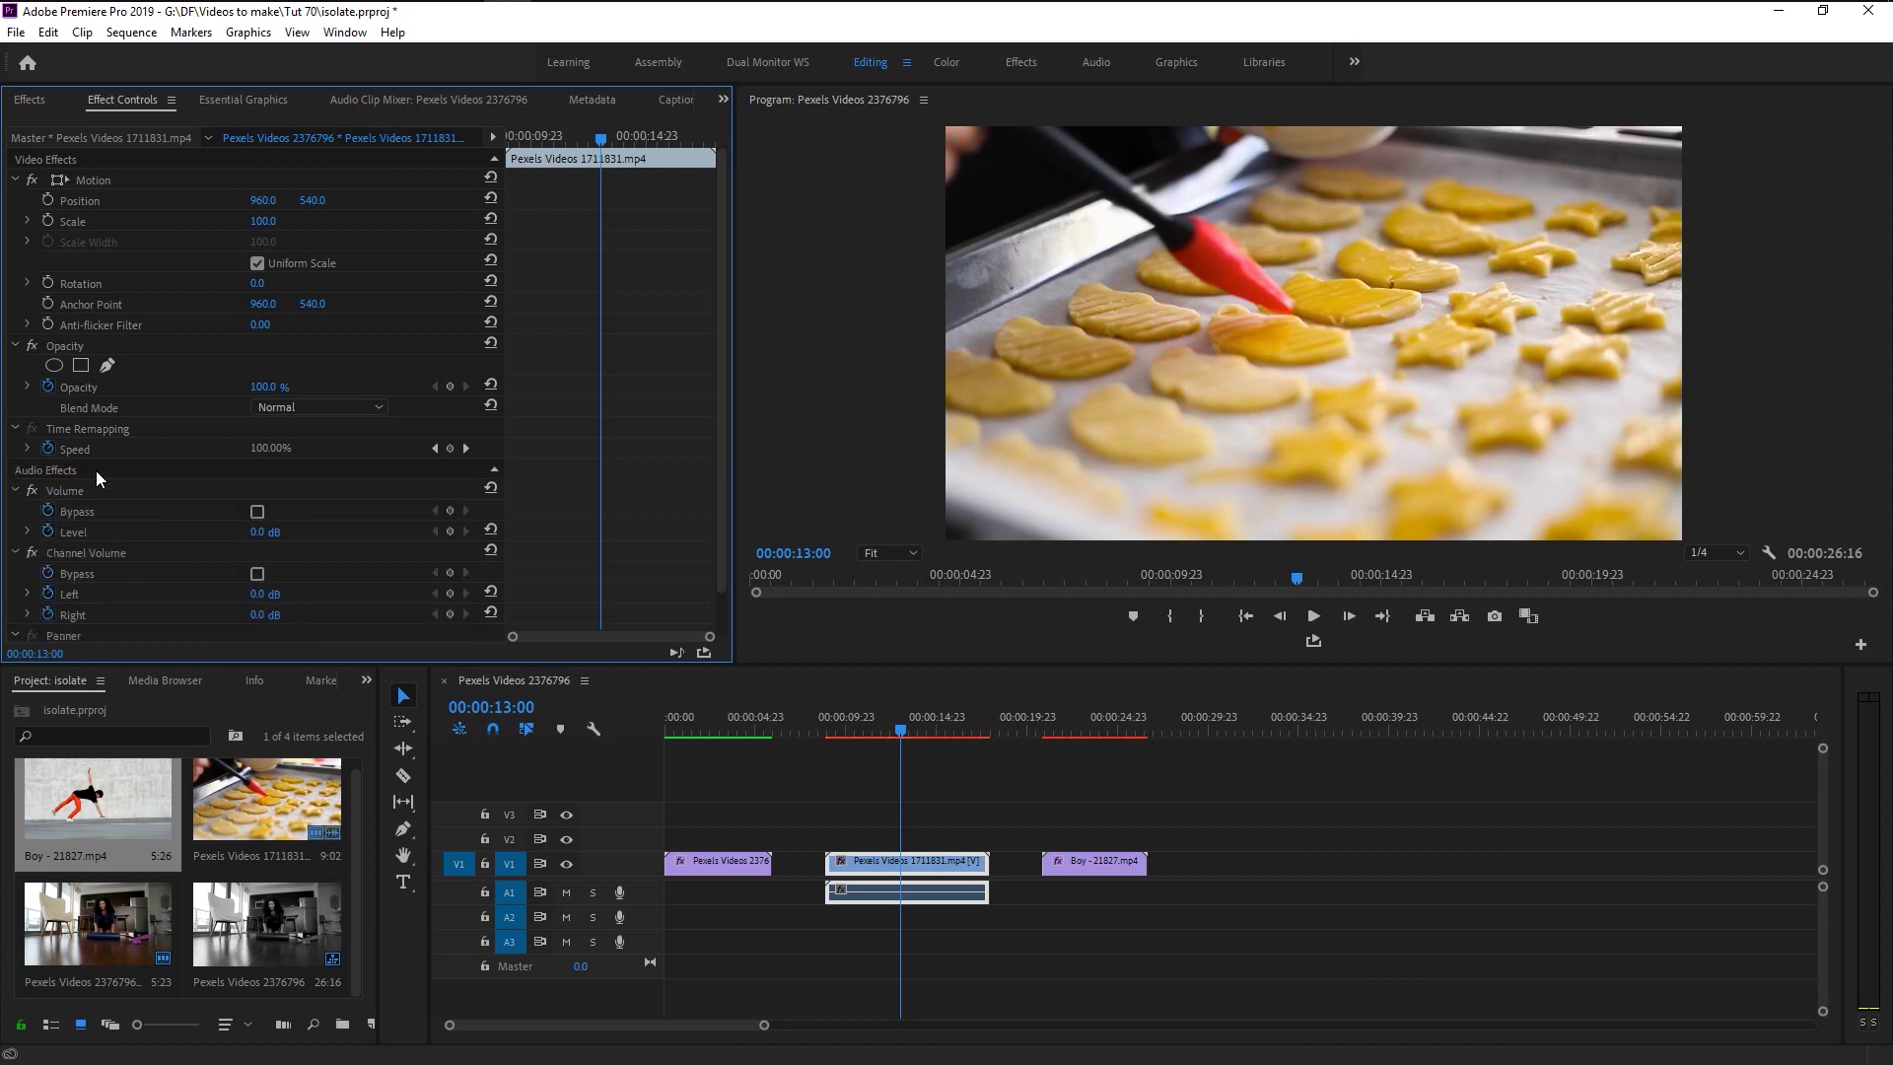
- Replace the effects search with 'lumetri colo' and drag Lumetri Color onto the cookie clip
{"action": "left_click", "coordinate": [30, 100]}
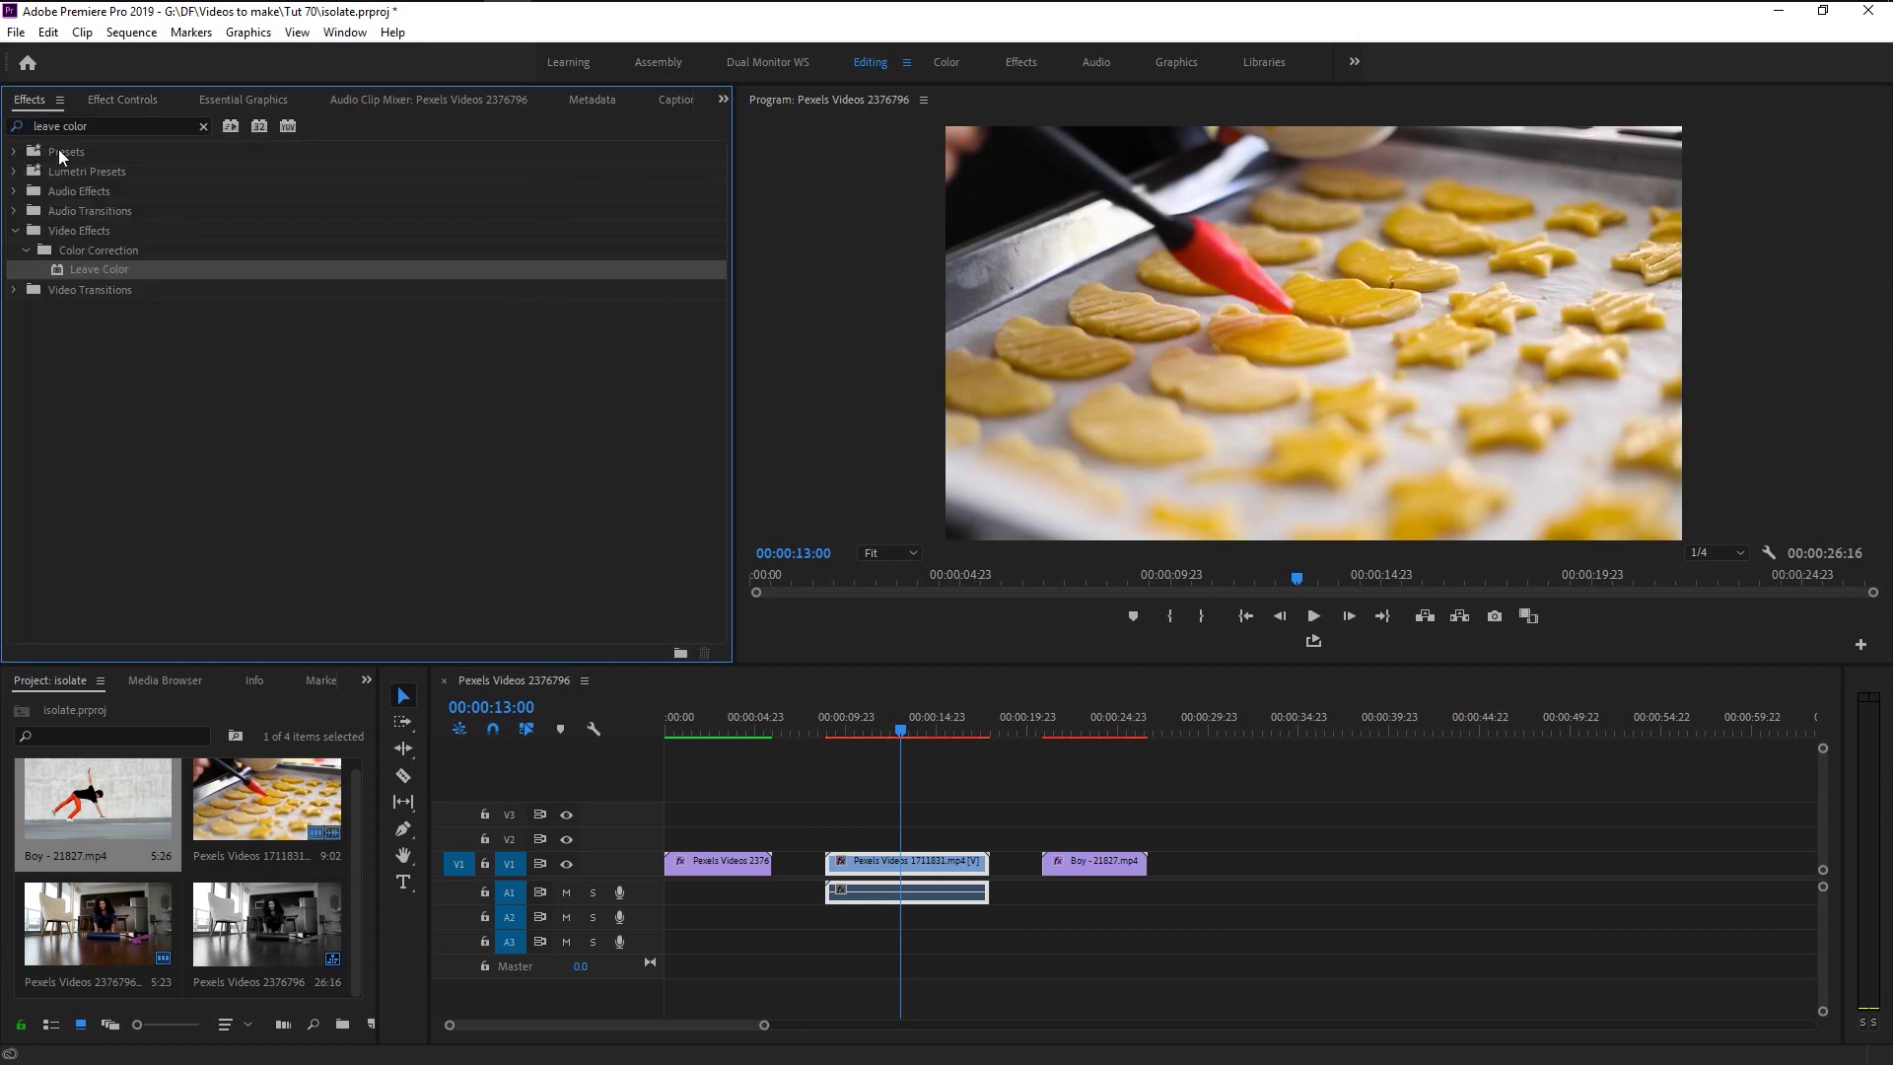
{"action": "left_click", "coordinate": [203, 126]}
{"action": "left_click", "coordinate": [162, 123]}
{"action": "type", "text": "lumet"}
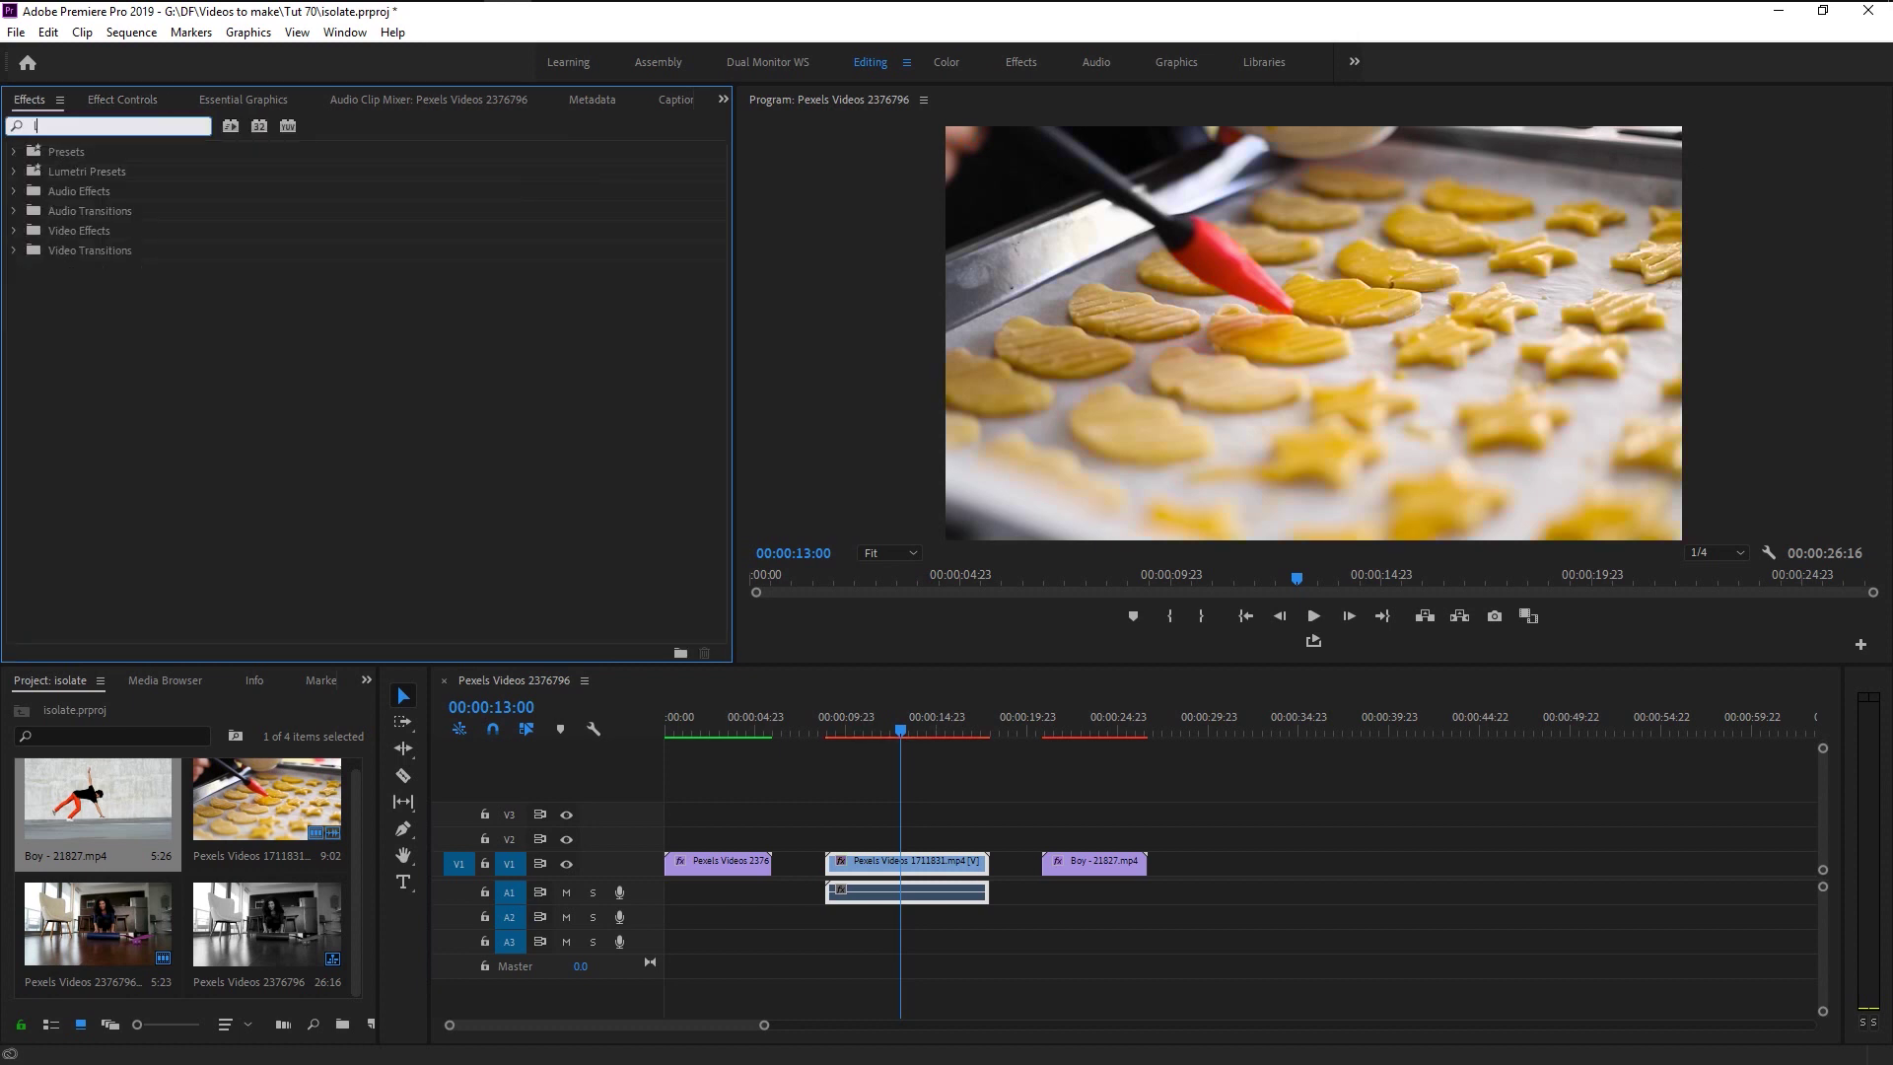
{"action": "type", "text": "ri color"}
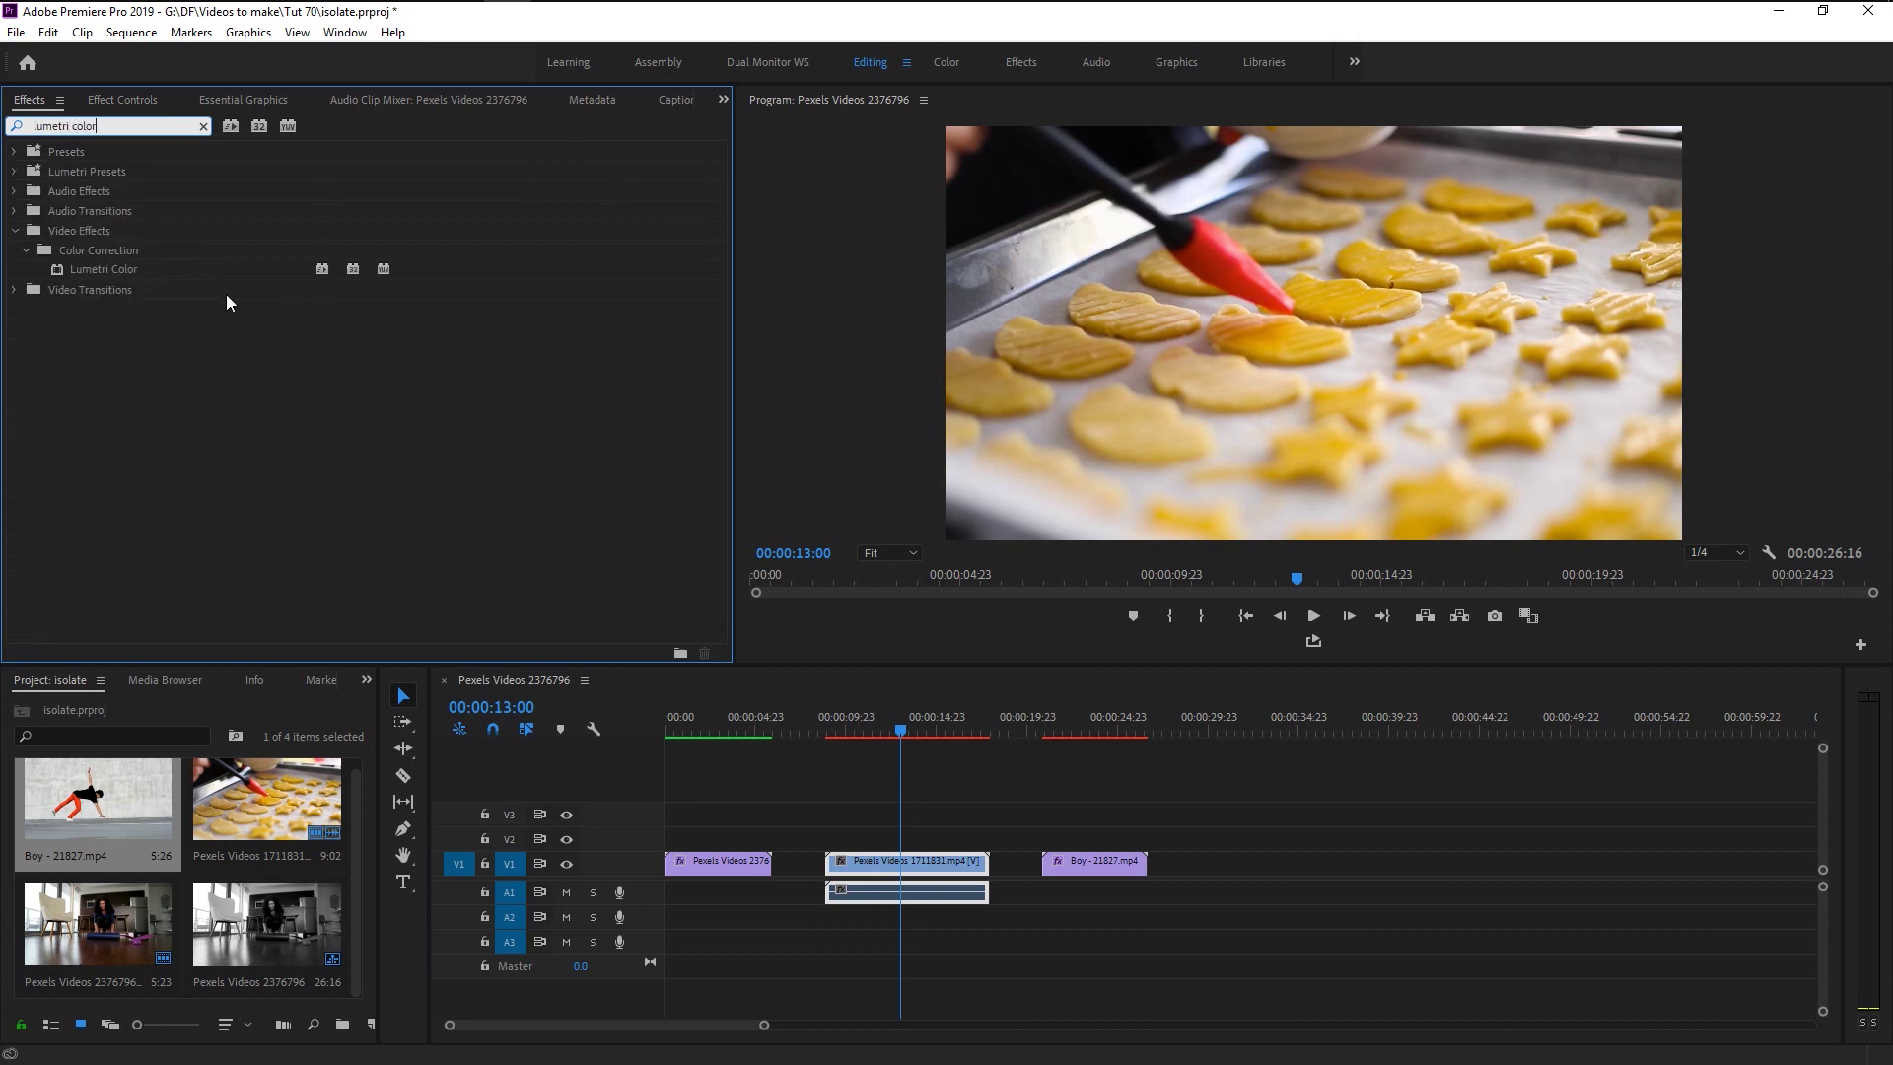
{"action": "left_click_drag", "start_coordinate": [134, 272], "coordinate": [888, 868]}
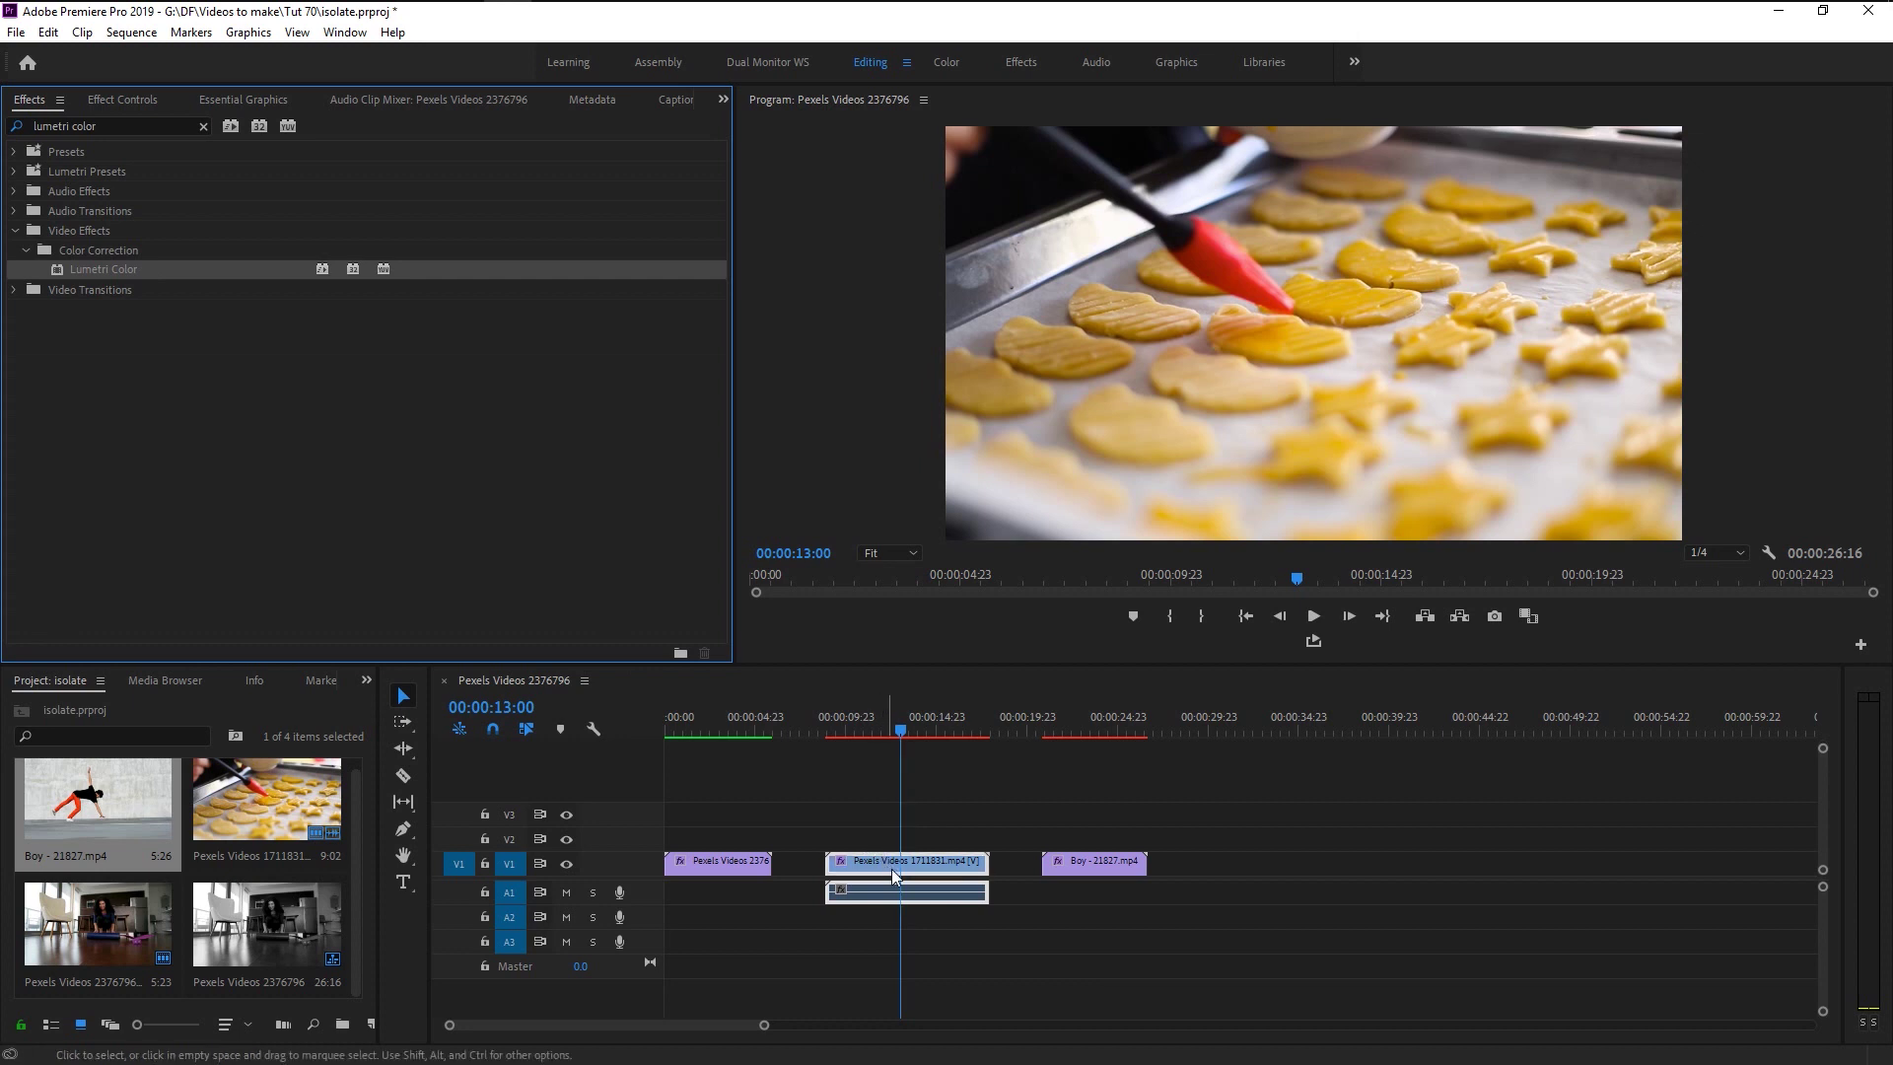
- Expand the cookie clip's Lumetri Color Curves section to reveal the Hue vs Sat graph
{"action": "left_click", "coordinate": [138, 107]}
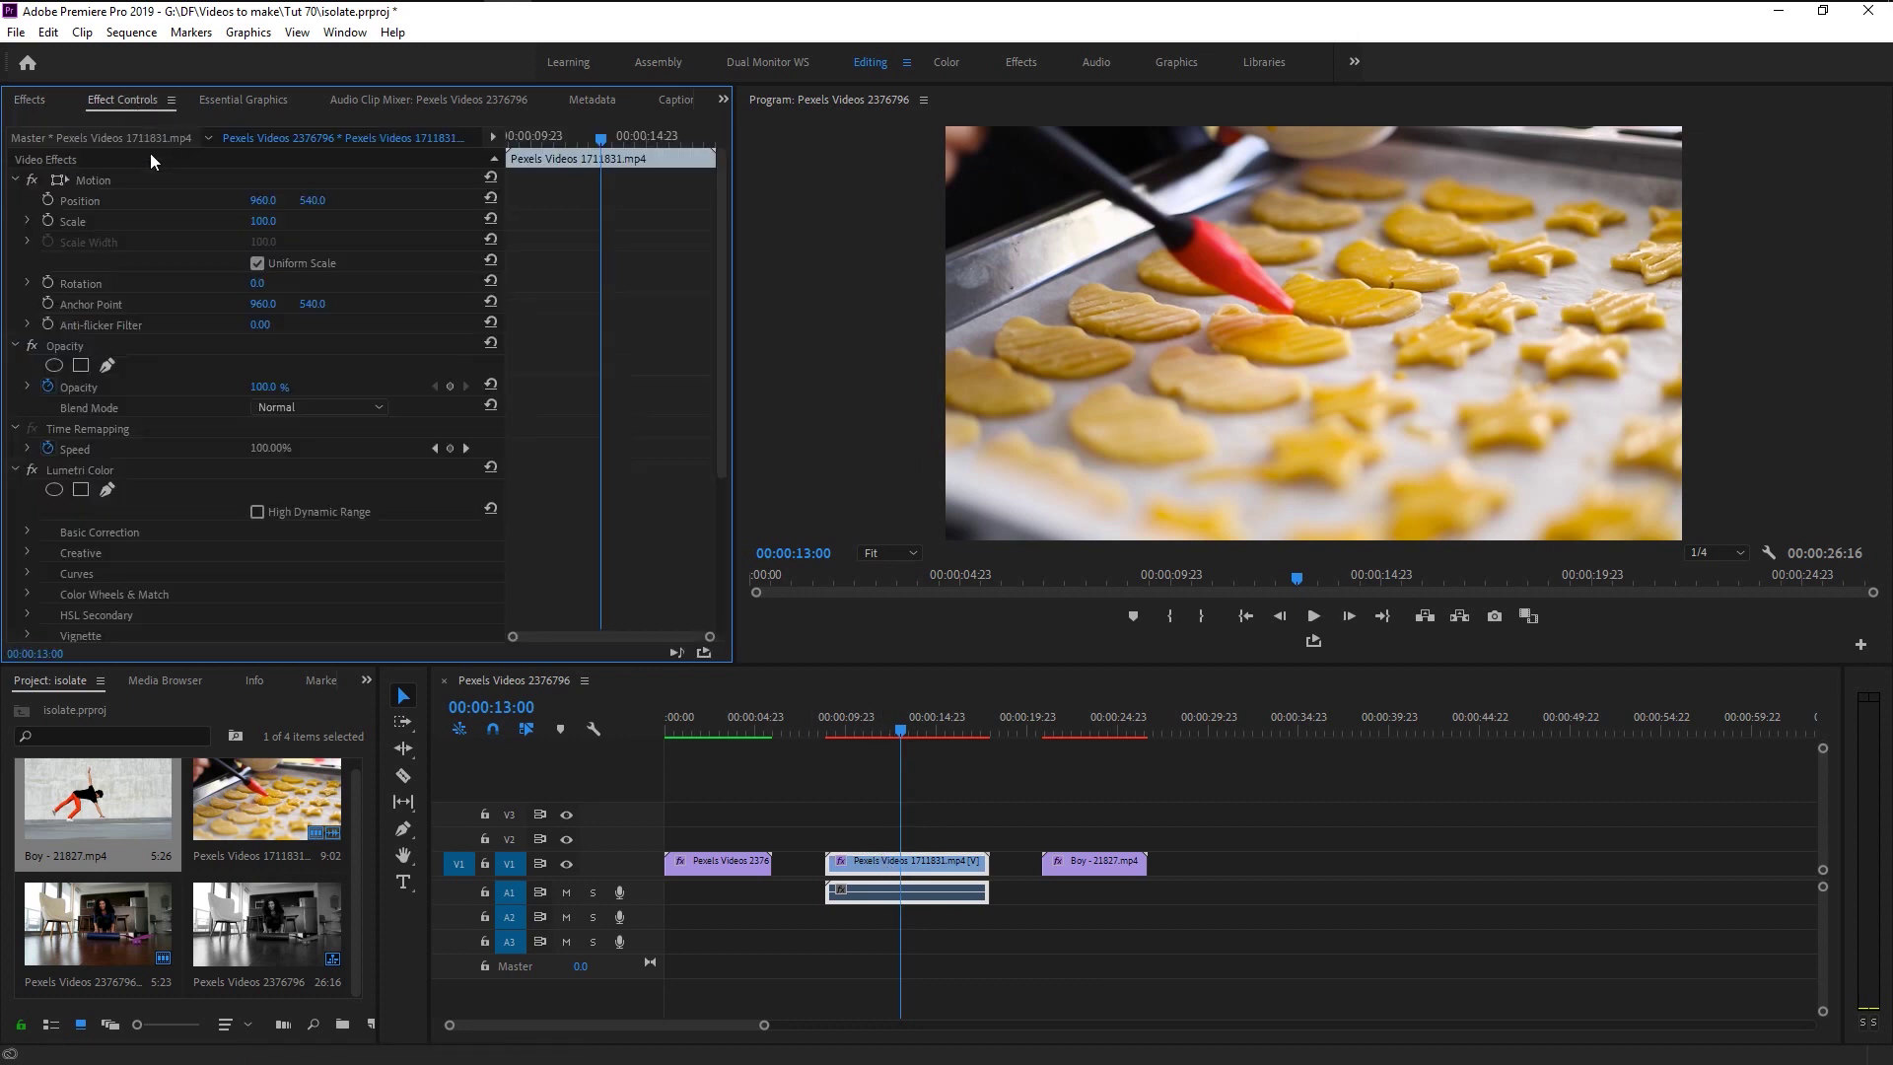
{"action": "scroll", "coordinate": [622, 513], "scroll_direction": "down", "scroll_amount": 3}
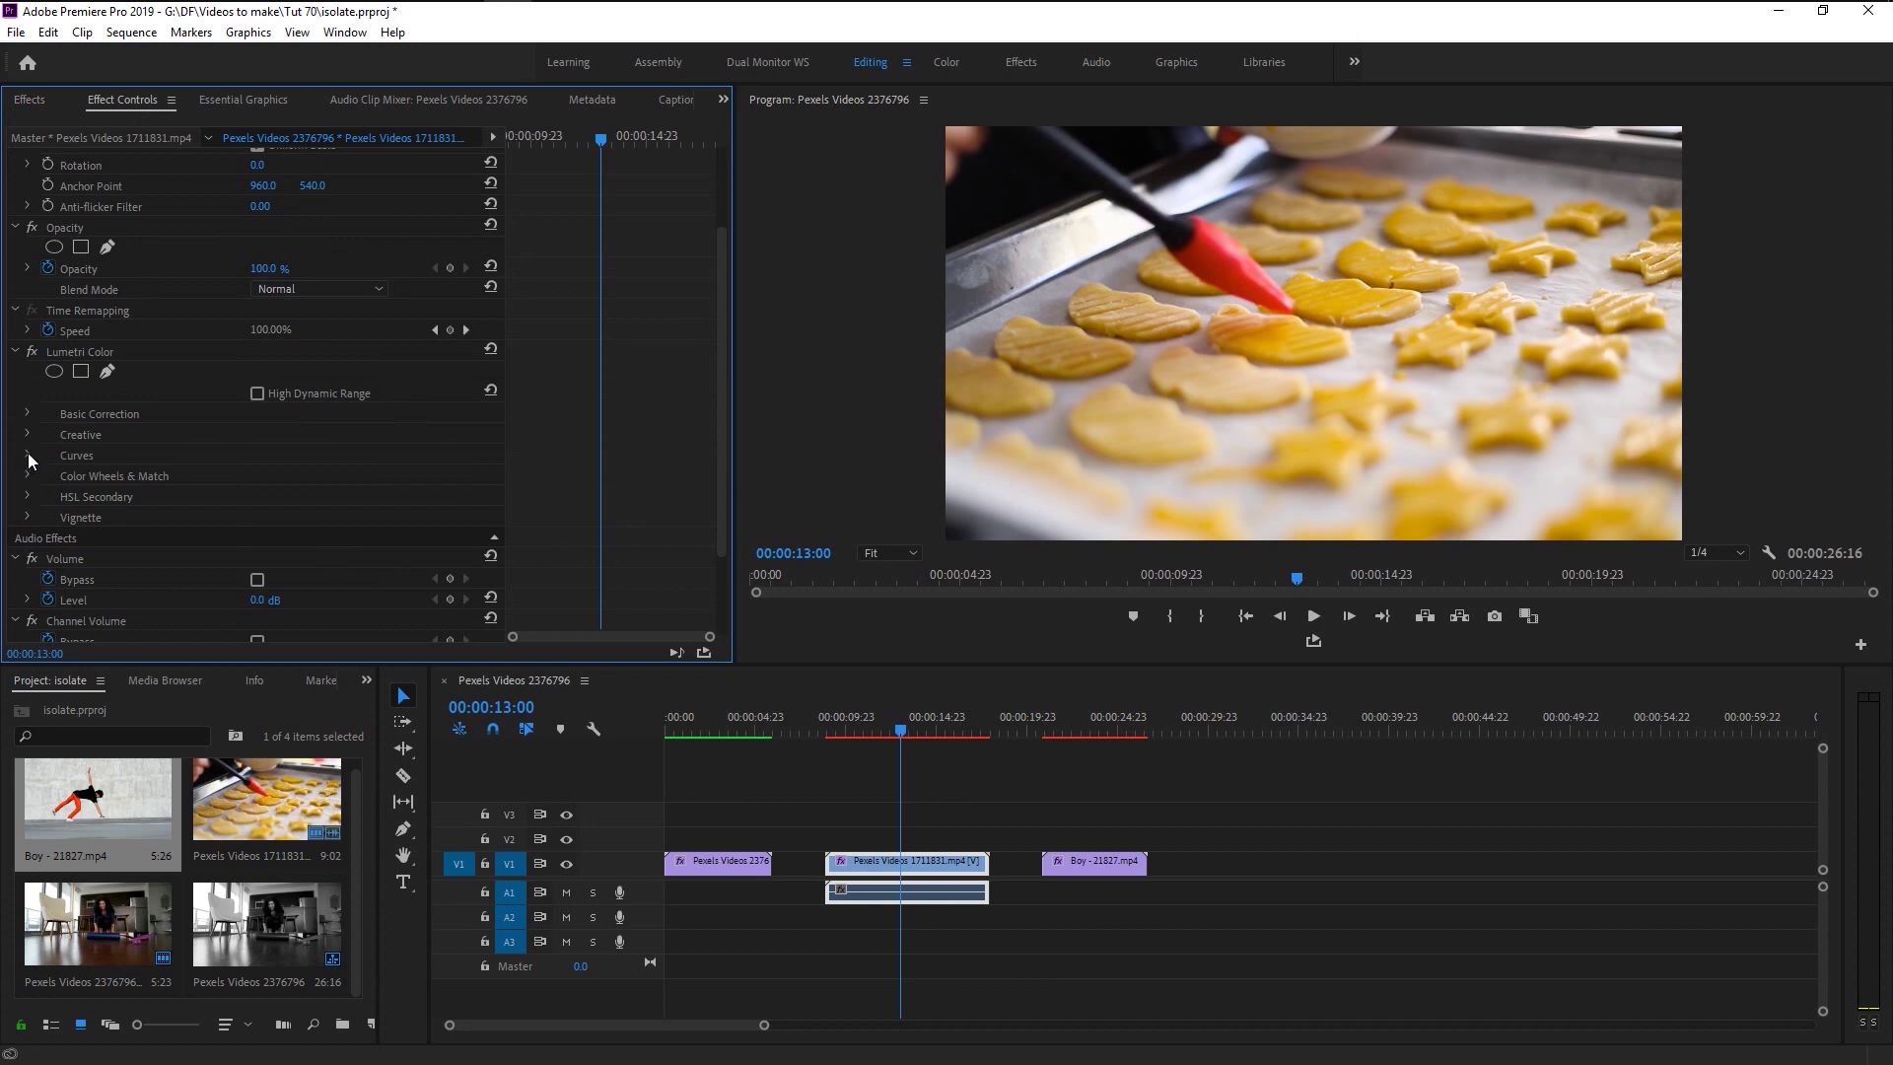
{"action": "left_click", "coordinate": [84, 353]}
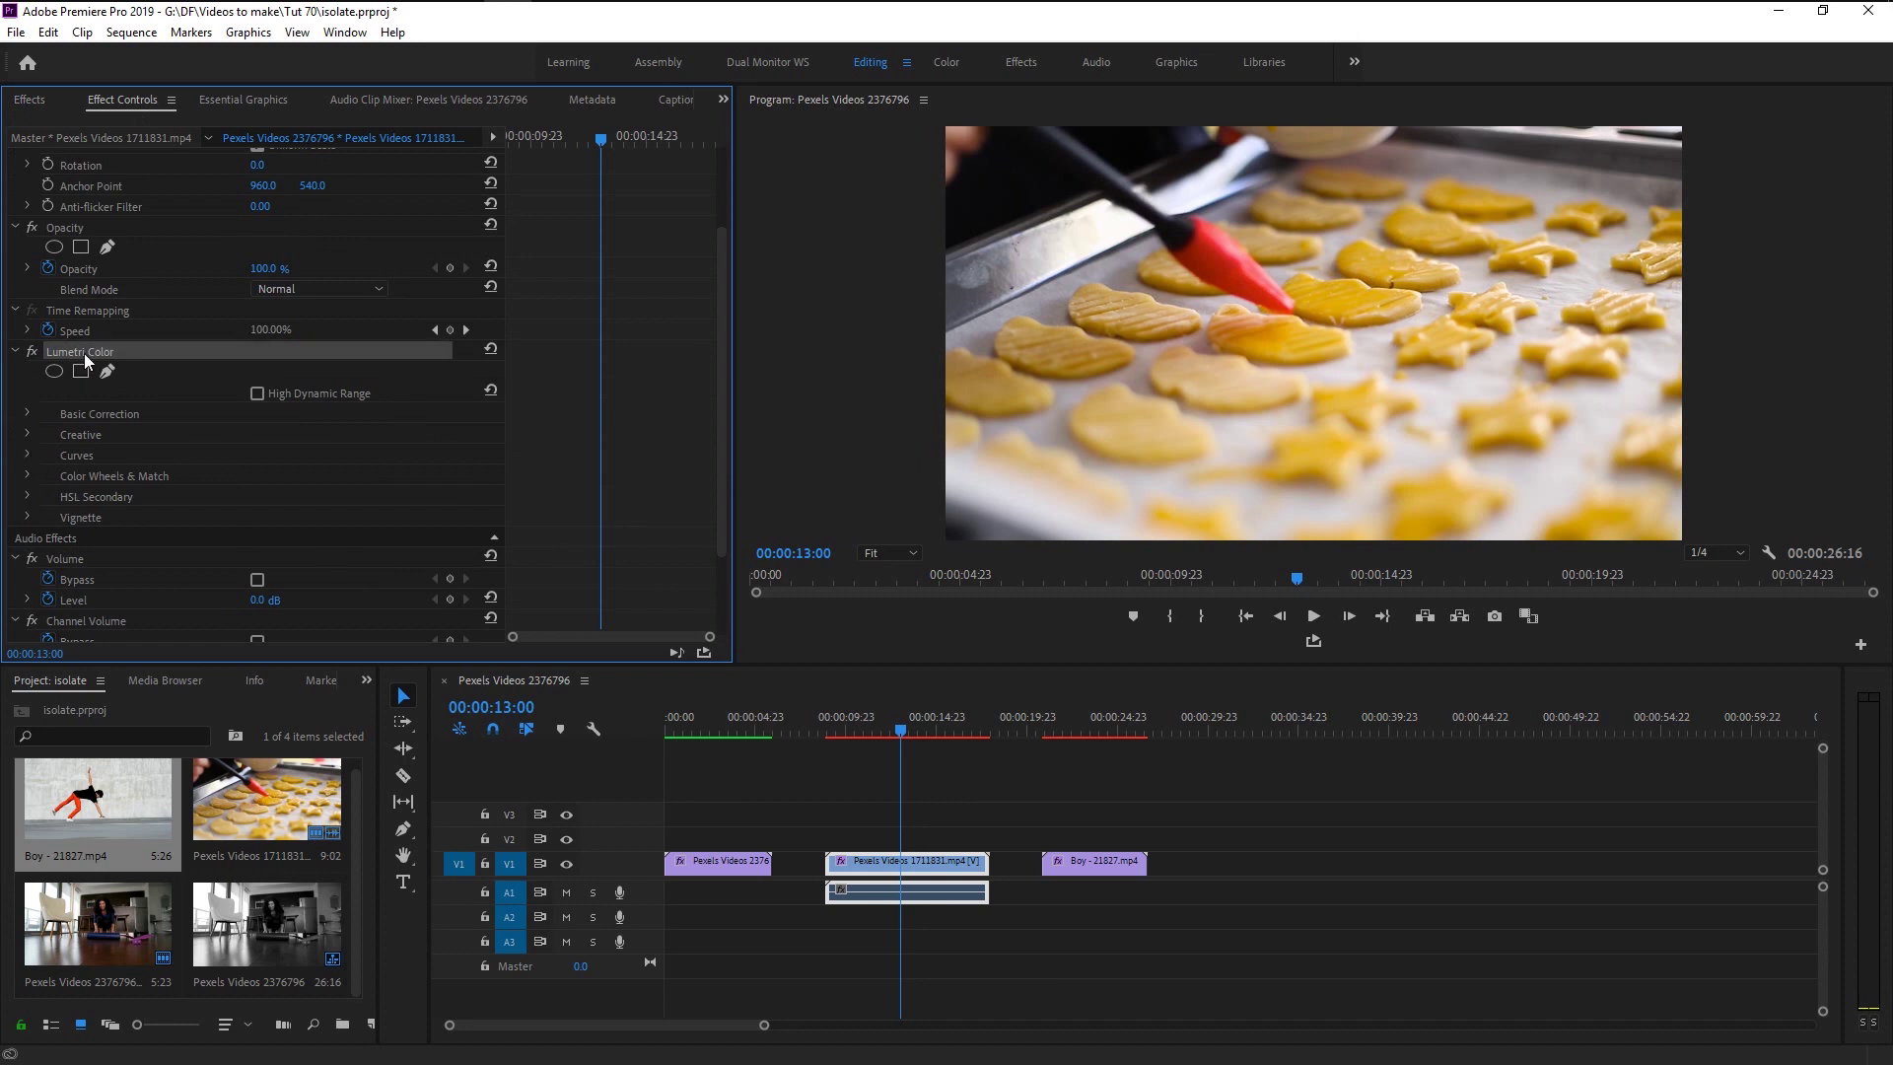
{"action": "left_click", "coordinate": [25, 453]}
{"action": "scroll", "coordinate": [49, 542], "scroll_direction": "down", "scroll_amount": 5}
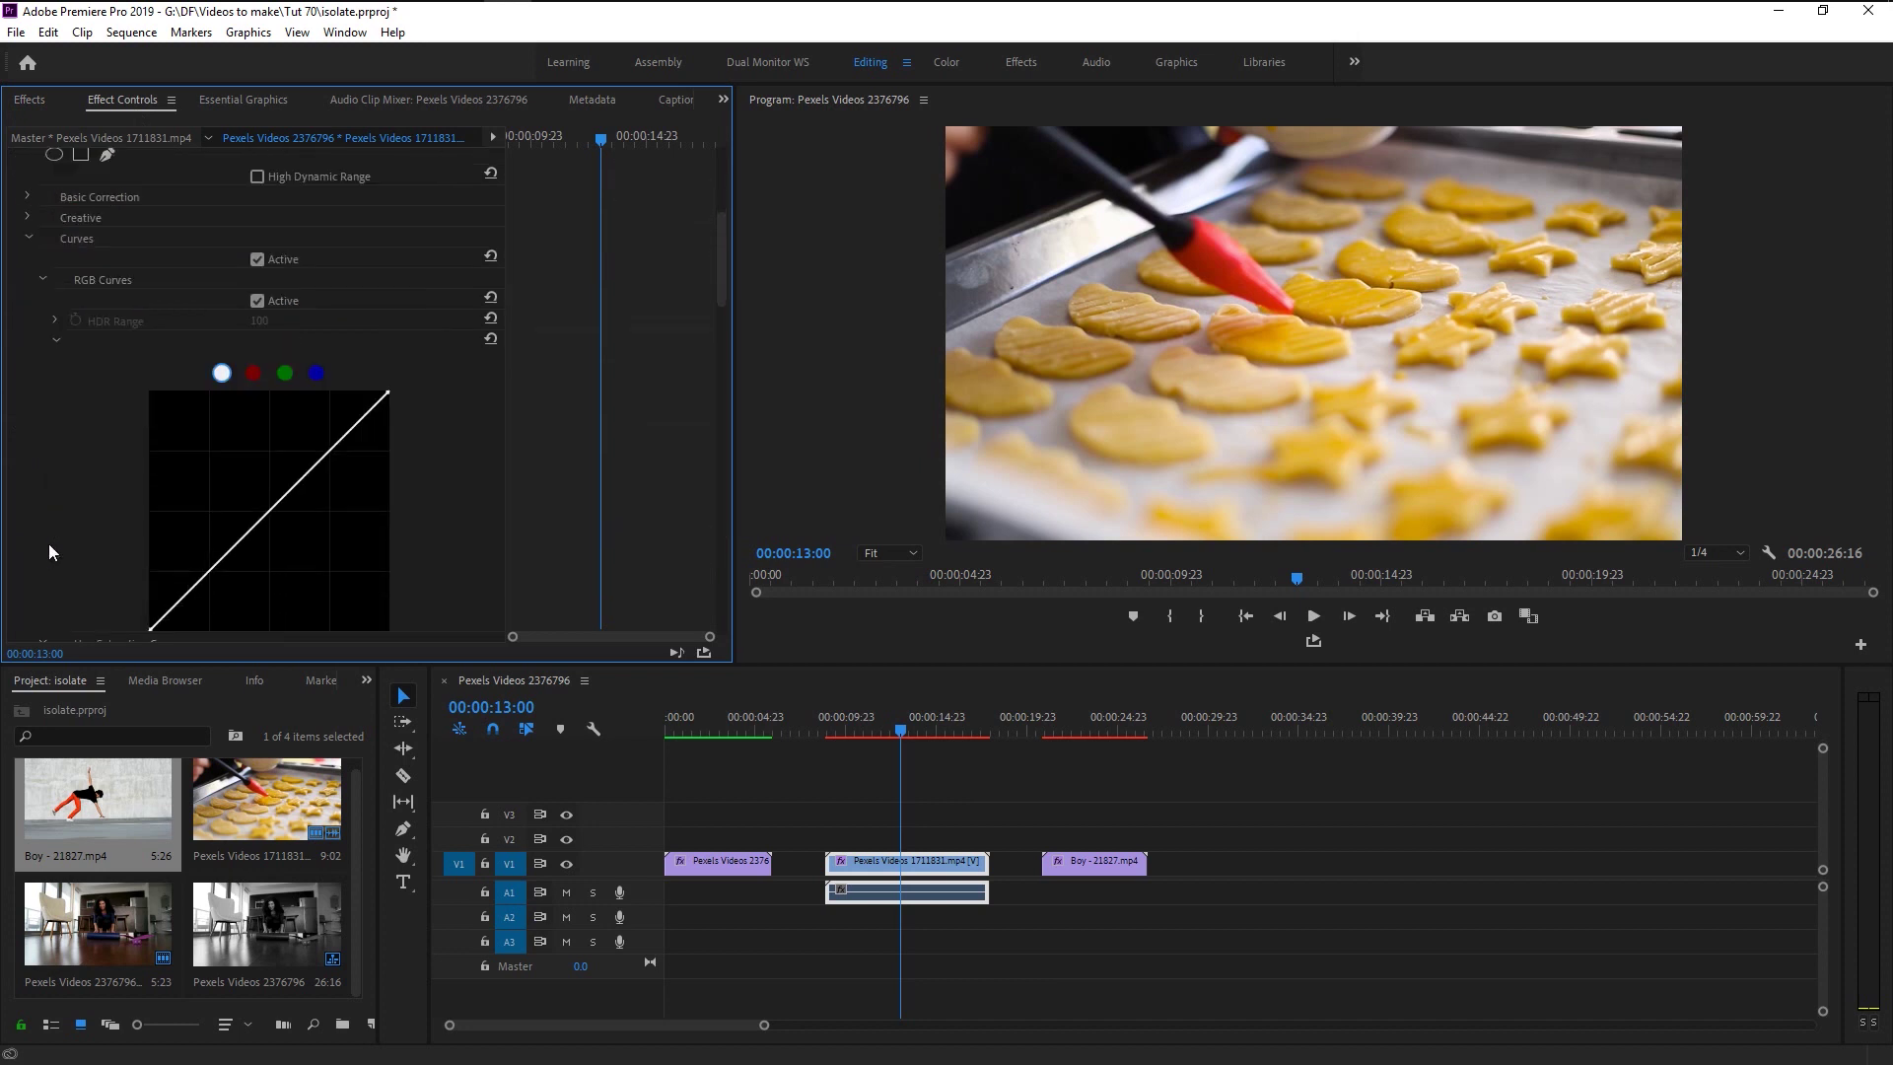
{"action": "scroll", "coordinate": [50, 542], "scroll_direction": "down", "scroll_amount": 5}
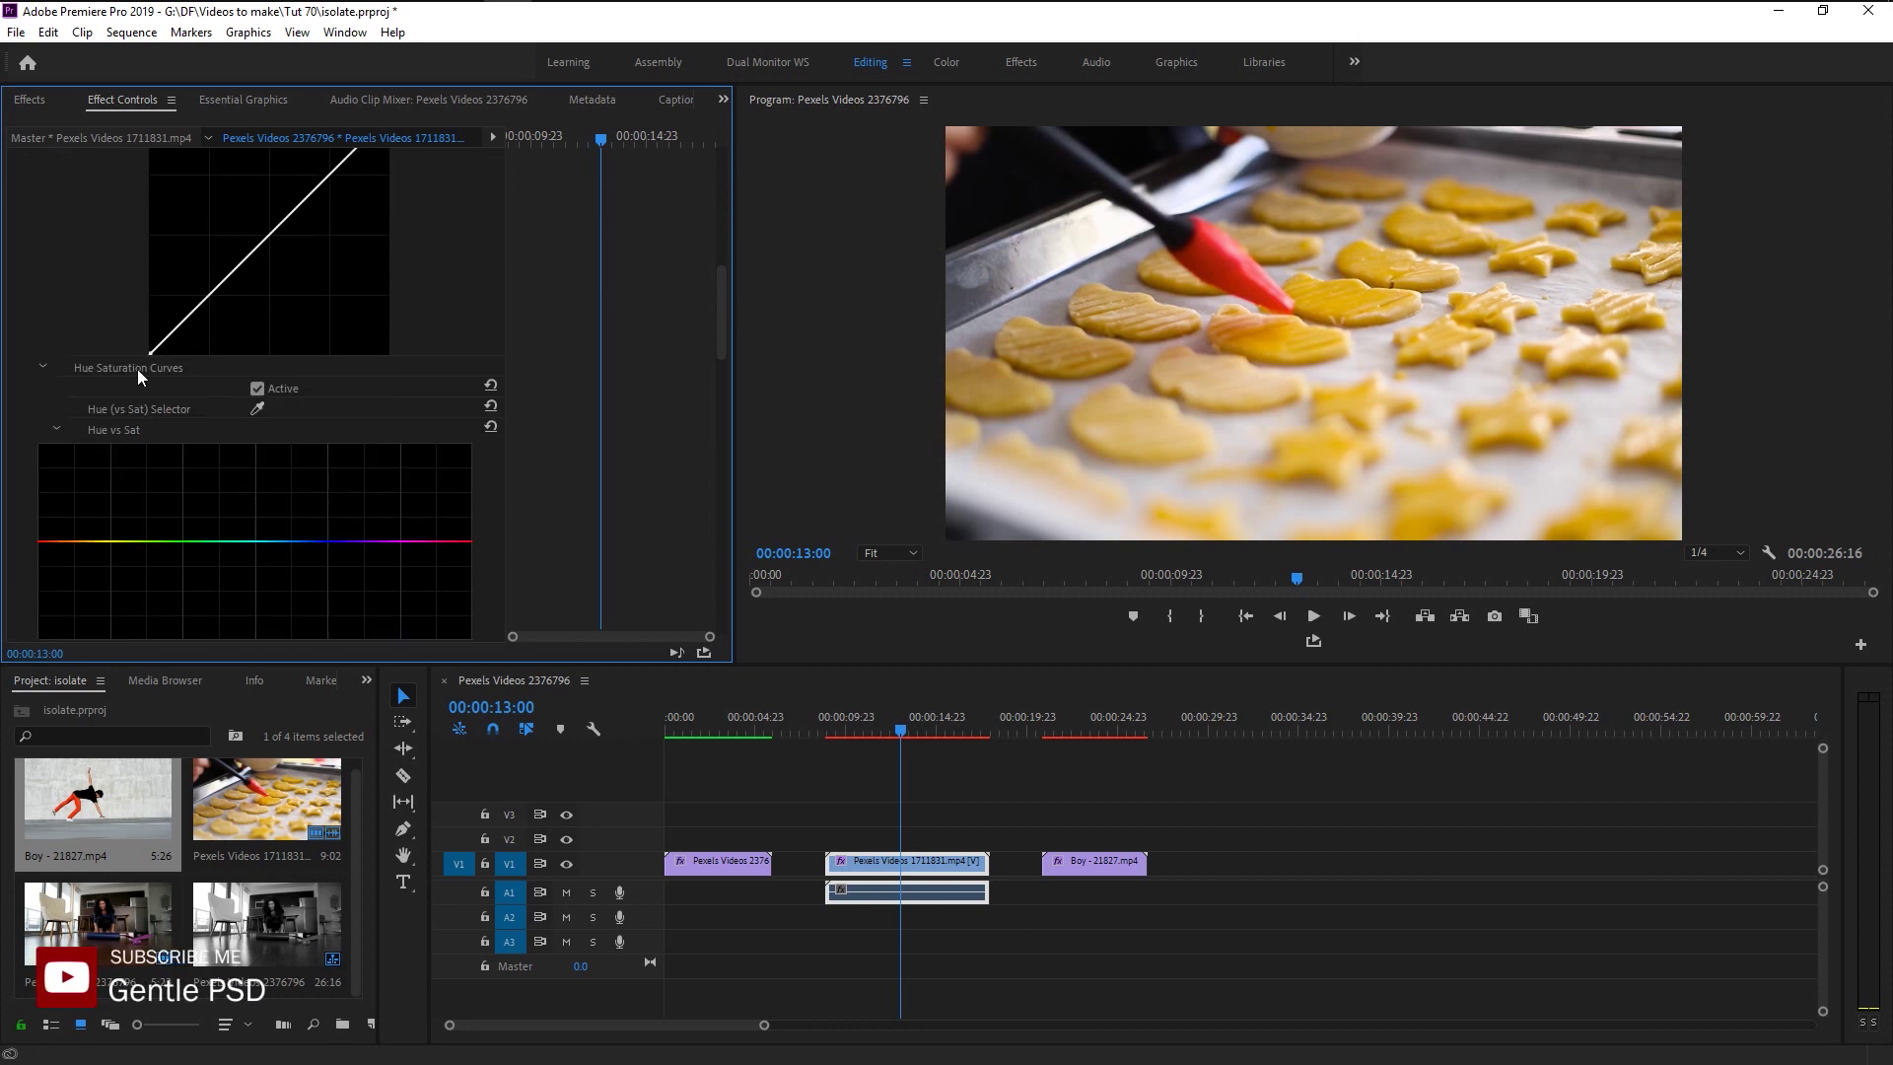
{"action": "scroll", "coordinate": [430, 387], "scroll_direction": "down", "scroll_amount": 2}
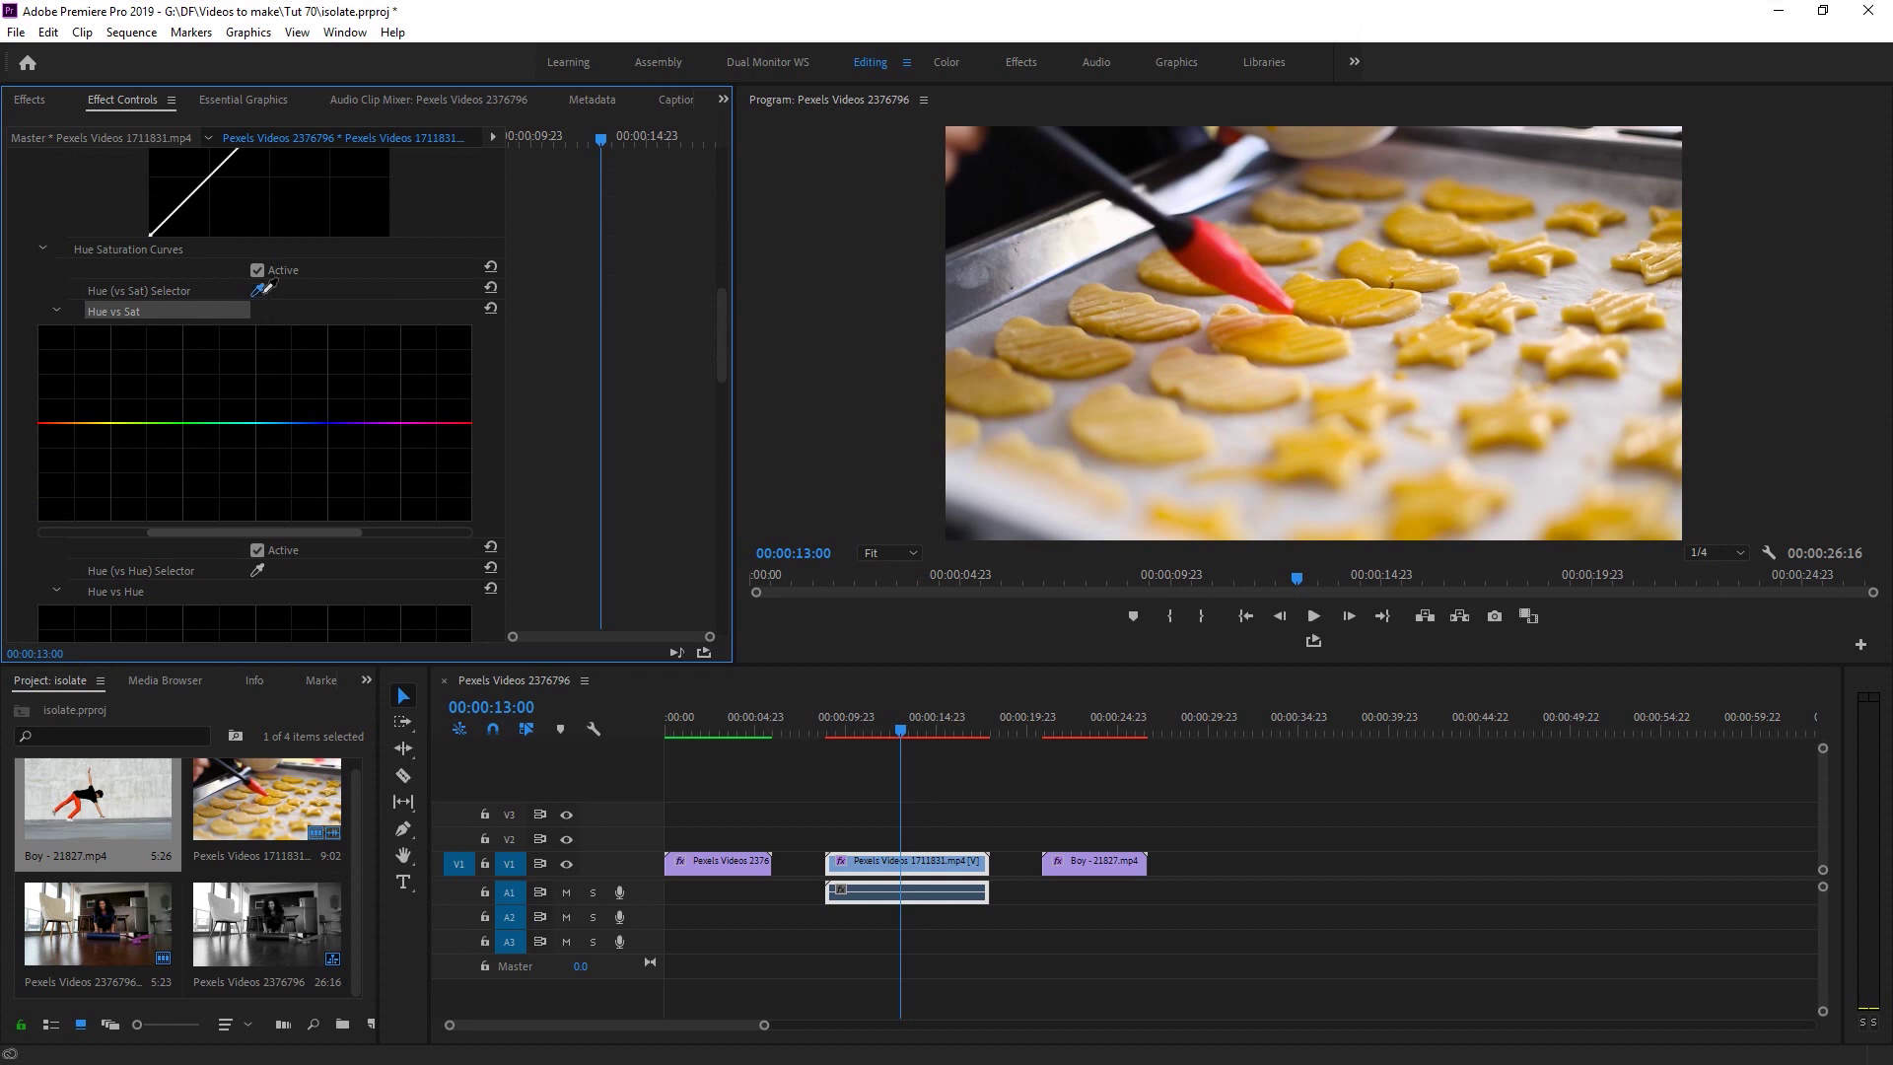
- Sample the red brush's hue with the Hue vs Sat eyedropper and add a curve point
{"action": "left_click", "coordinate": [259, 291]}
{"action": "left_click", "coordinate": [1226, 269]}
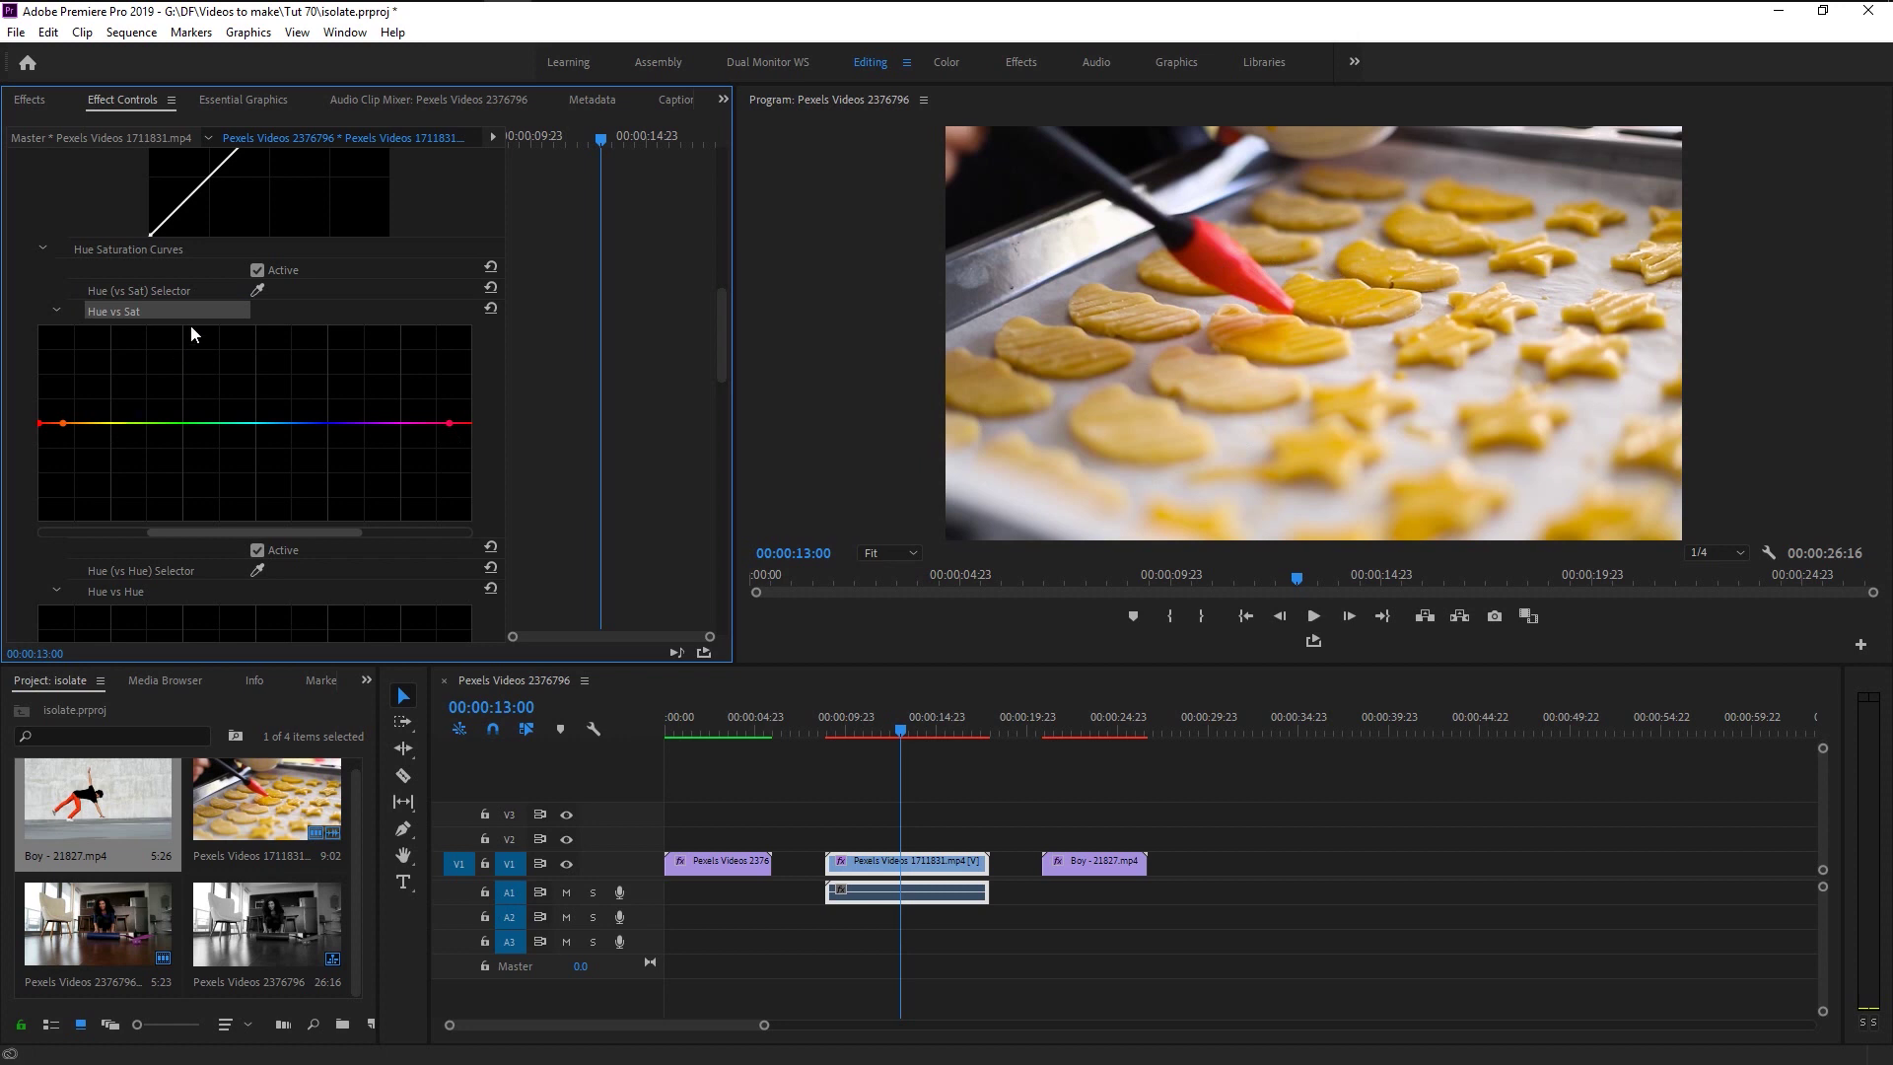
{"action": "left_click", "coordinate": [258, 290]}
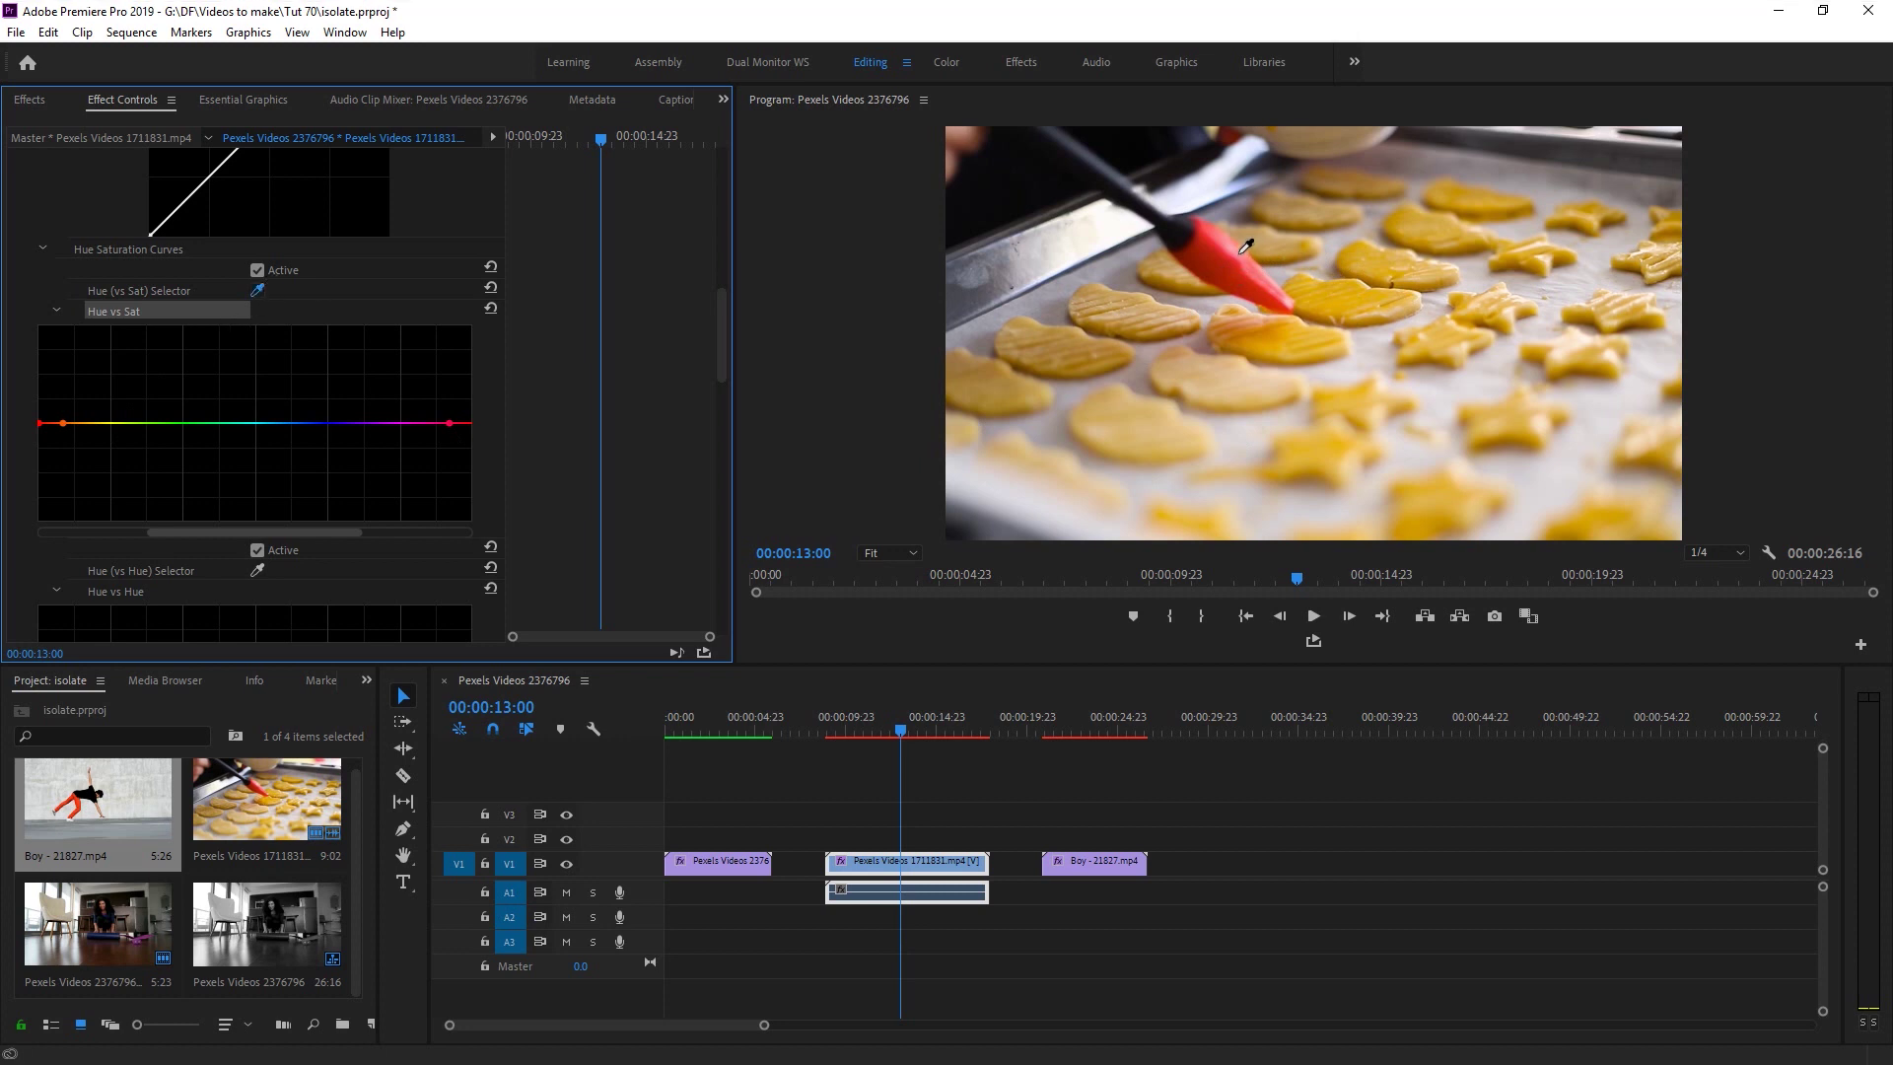
{"action": "left_click", "coordinate": [1283, 297]}
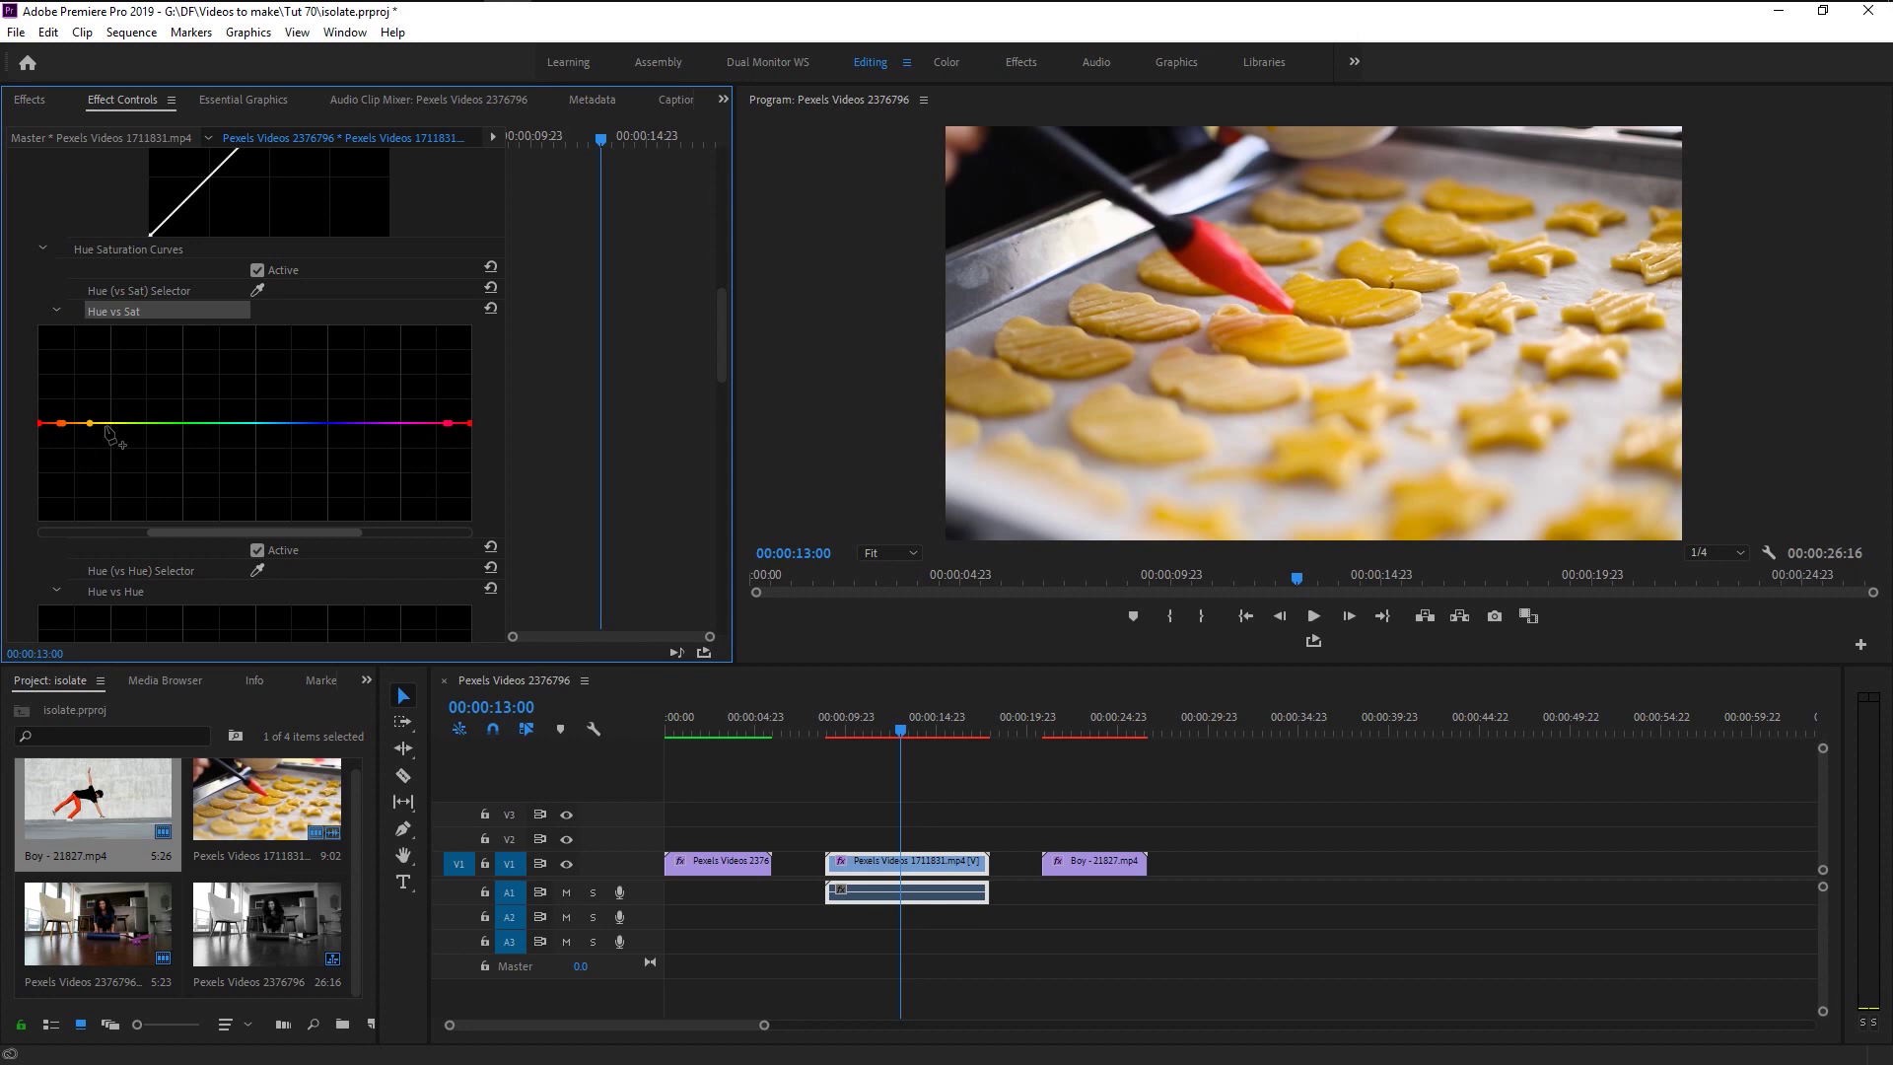
{"action": "left_click", "coordinate": [89, 423]}
- Drag the Hue vs Sat curve to zero saturation everywhere except a narrow red band
{"action": "left_click", "coordinate": [90, 424]}
{"action": "left_click_drag", "start_coordinate": [89, 434], "coordinate": [45, 589]}
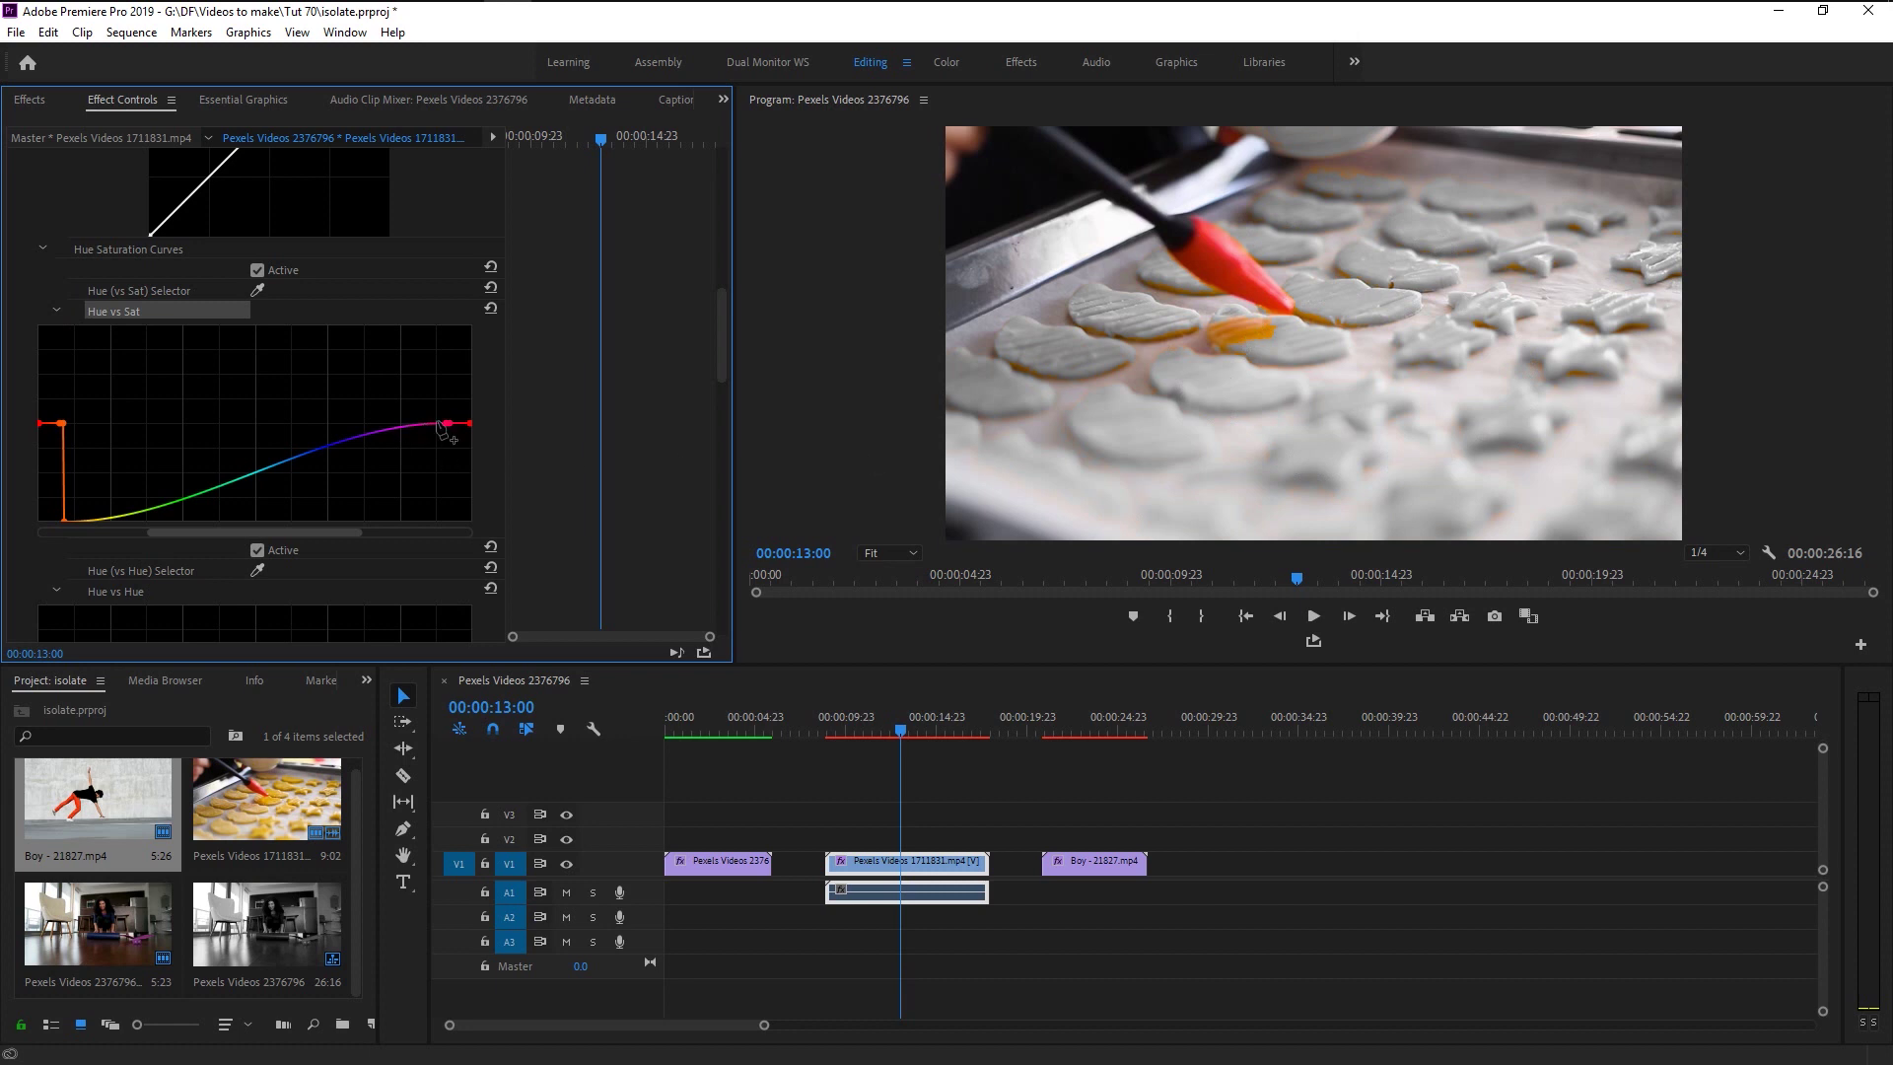
{"action": "left_click_drag", "start_coordinate": [438, 424], "coordinate": [452, 542]}
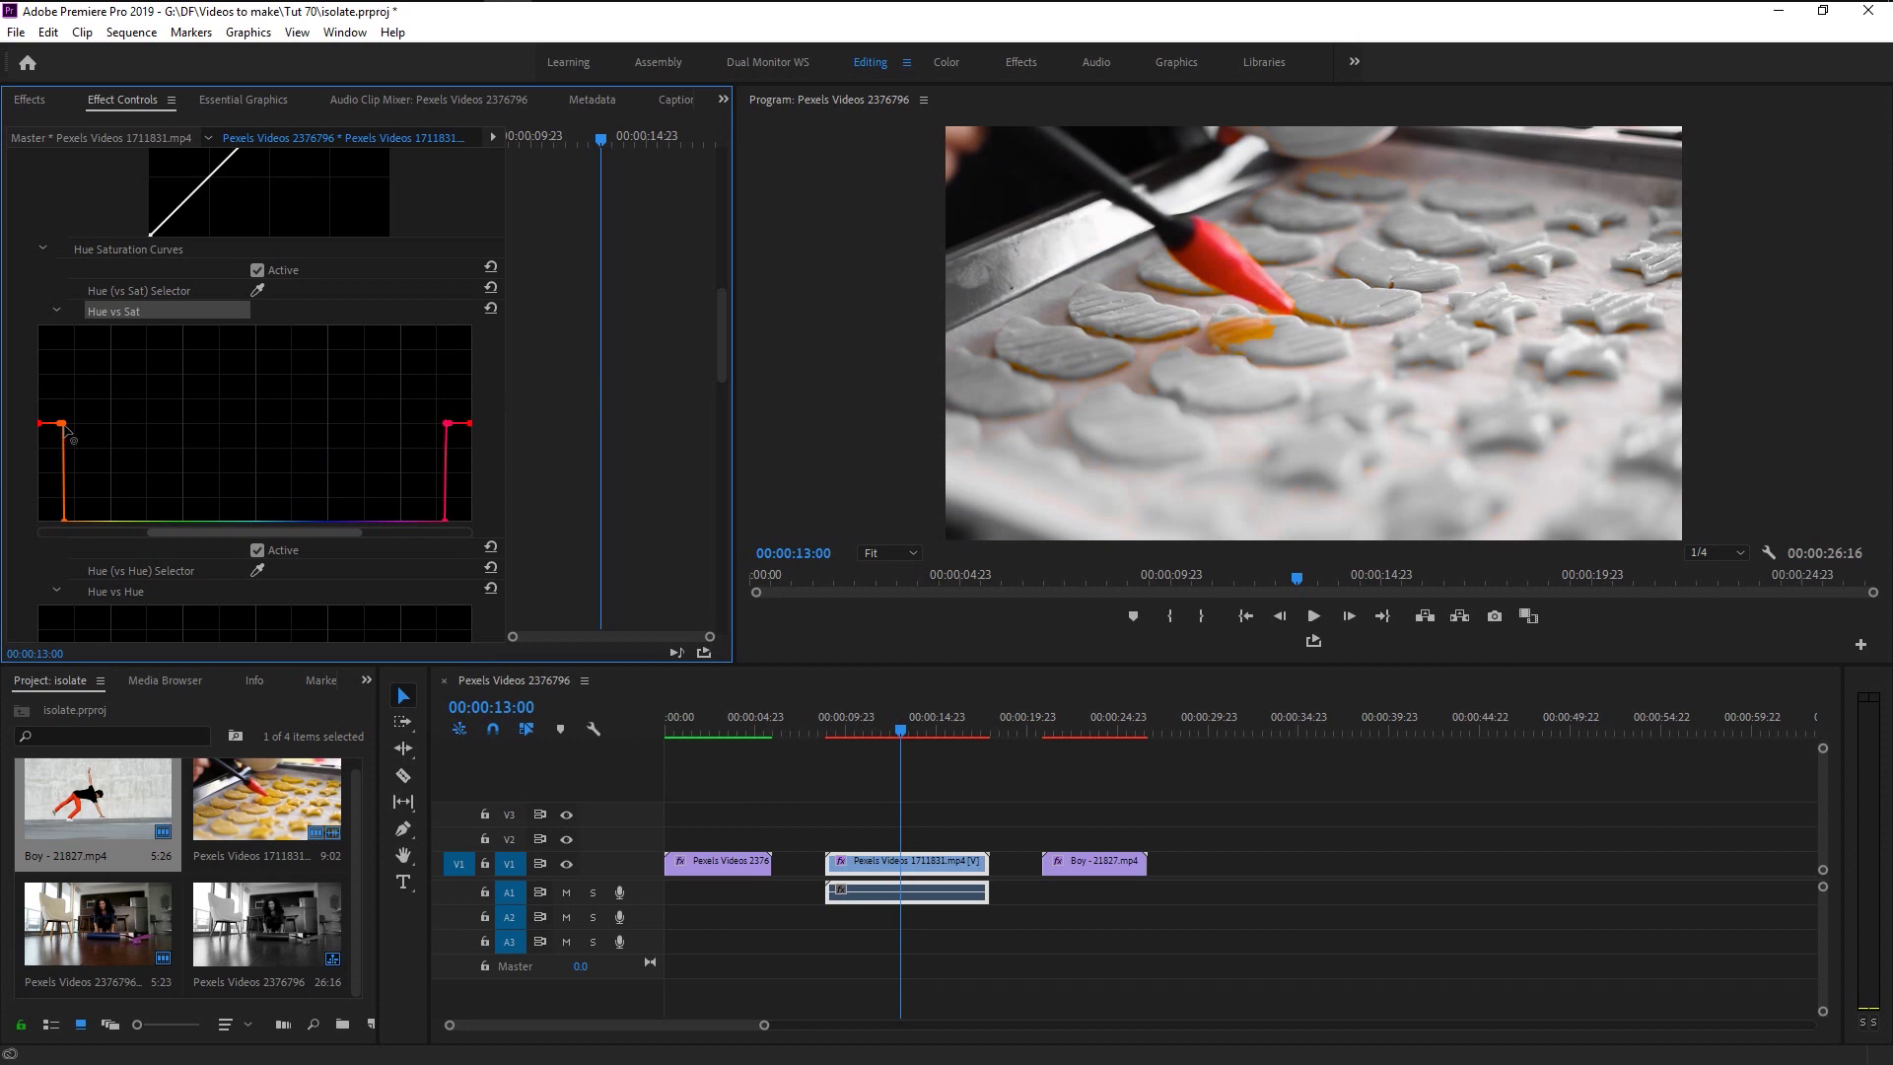
{"action": "left_click_drag", "start_coordinate": [191, 534], "coordinate": [263, 535]}
{"action": "left_click", "coordinate": [204, 447]}
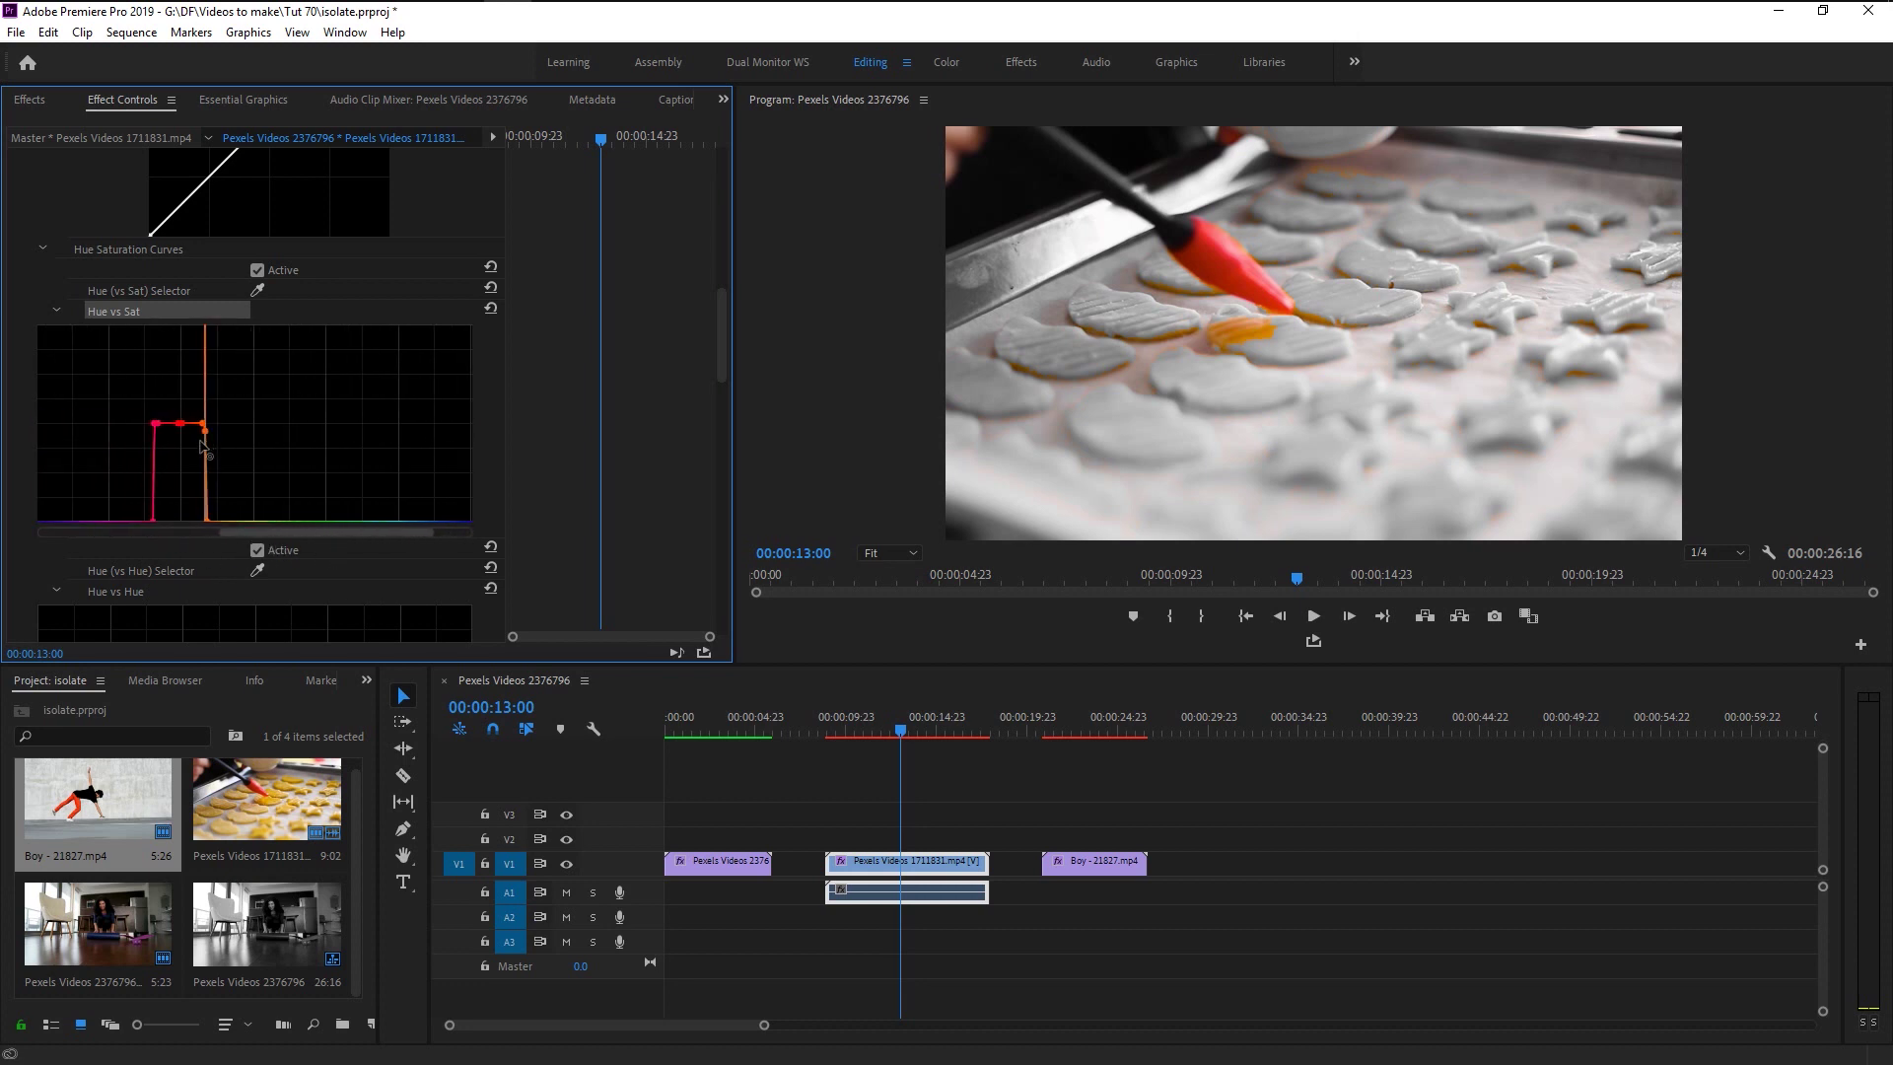
{"action": "left_click_drag", "start_coordinate": [195, 454], "coordinate": [189, 496]}
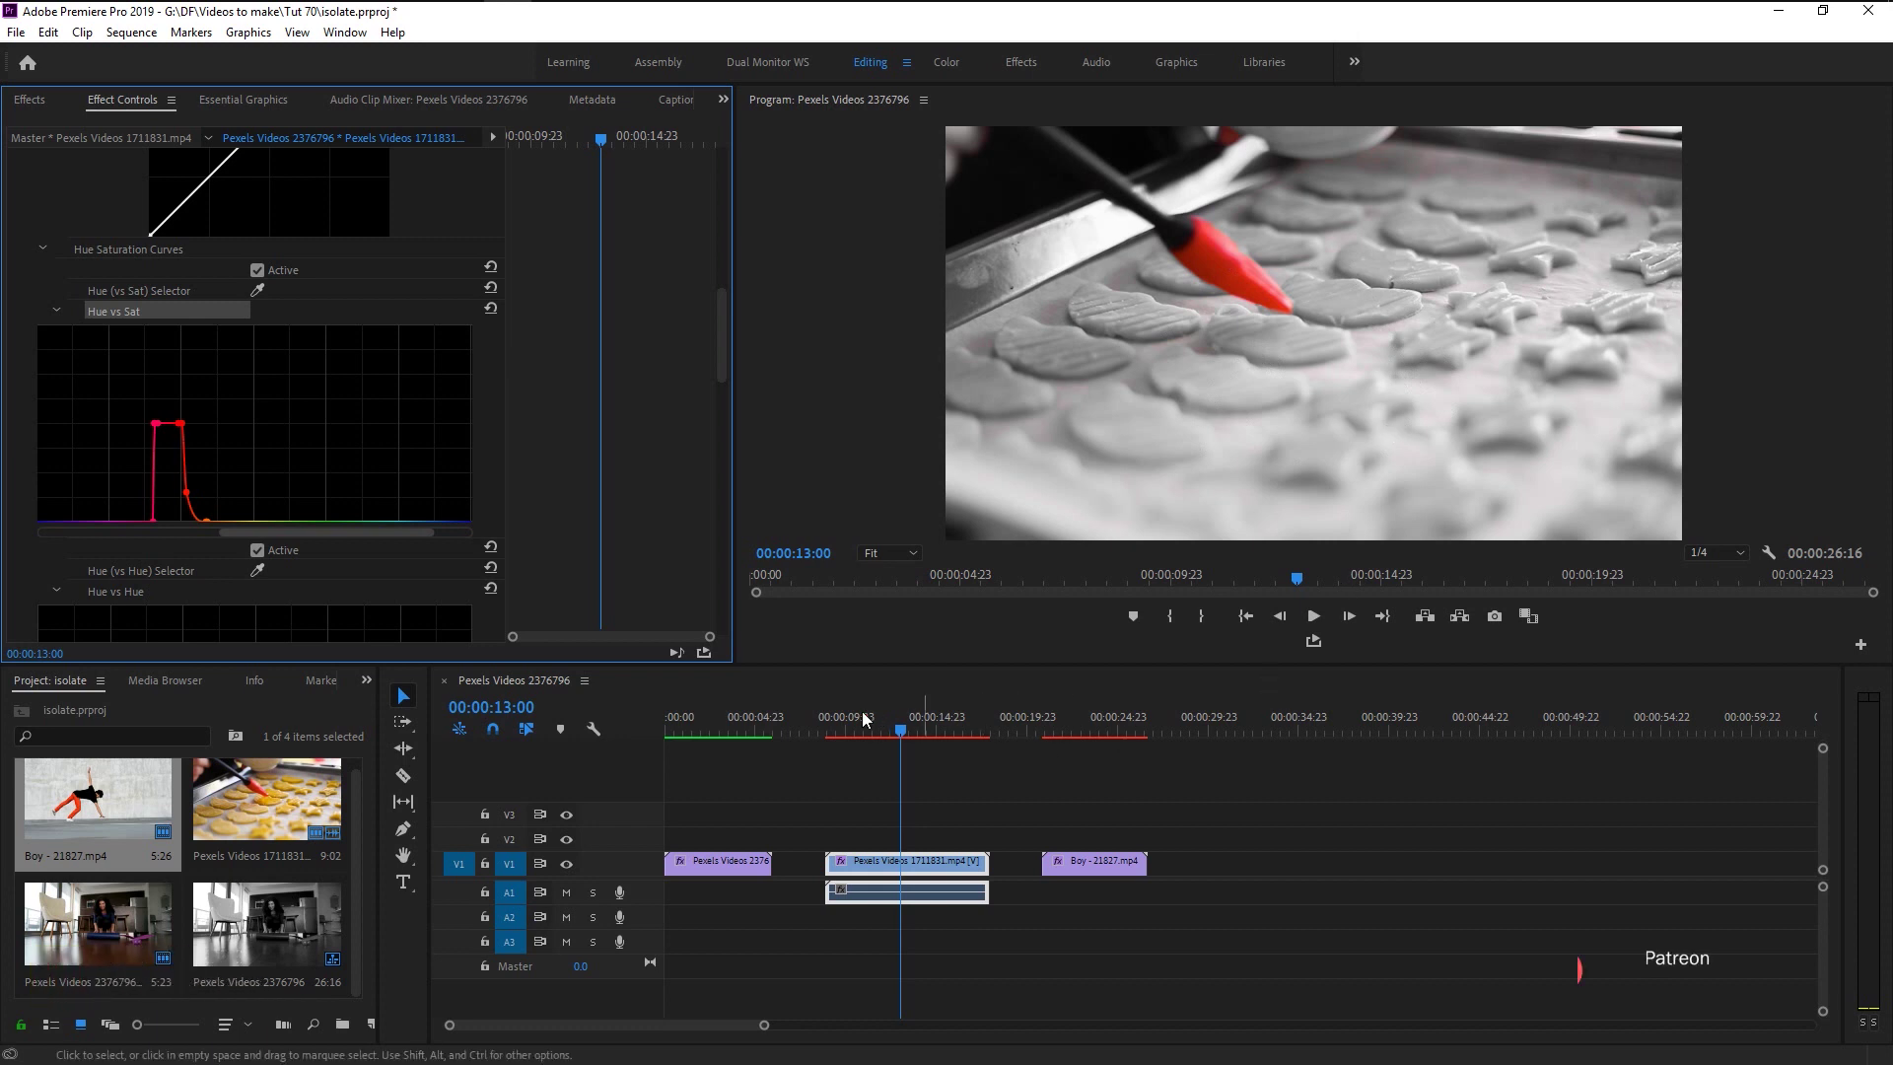
- Deselect the clip, fit the sequence in view, and play the cookie clip through
{"action": "left_click", "coordinate": [820, 723]}
{"action": "left_click", "coordinate": [1007, 980]}
{"action": "key", "text": "minus"}
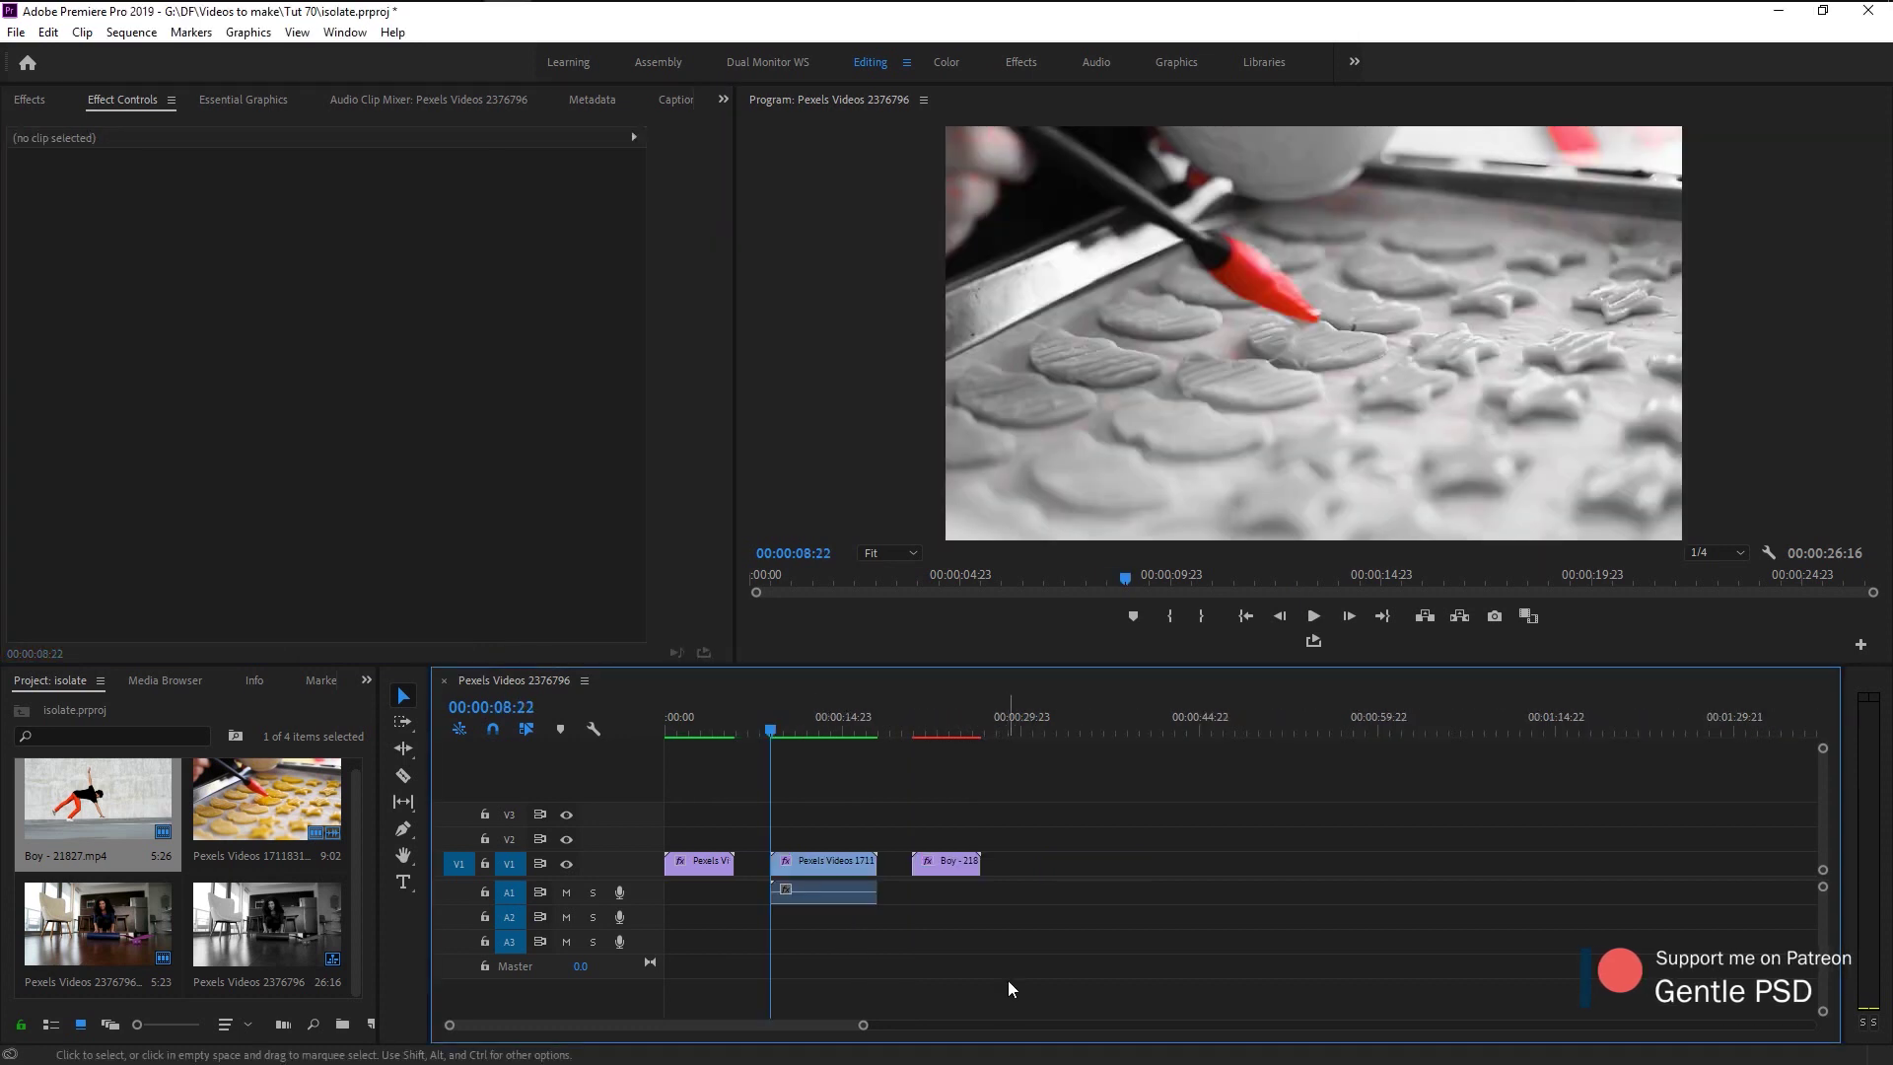
{"action": "key", "text": "space"}
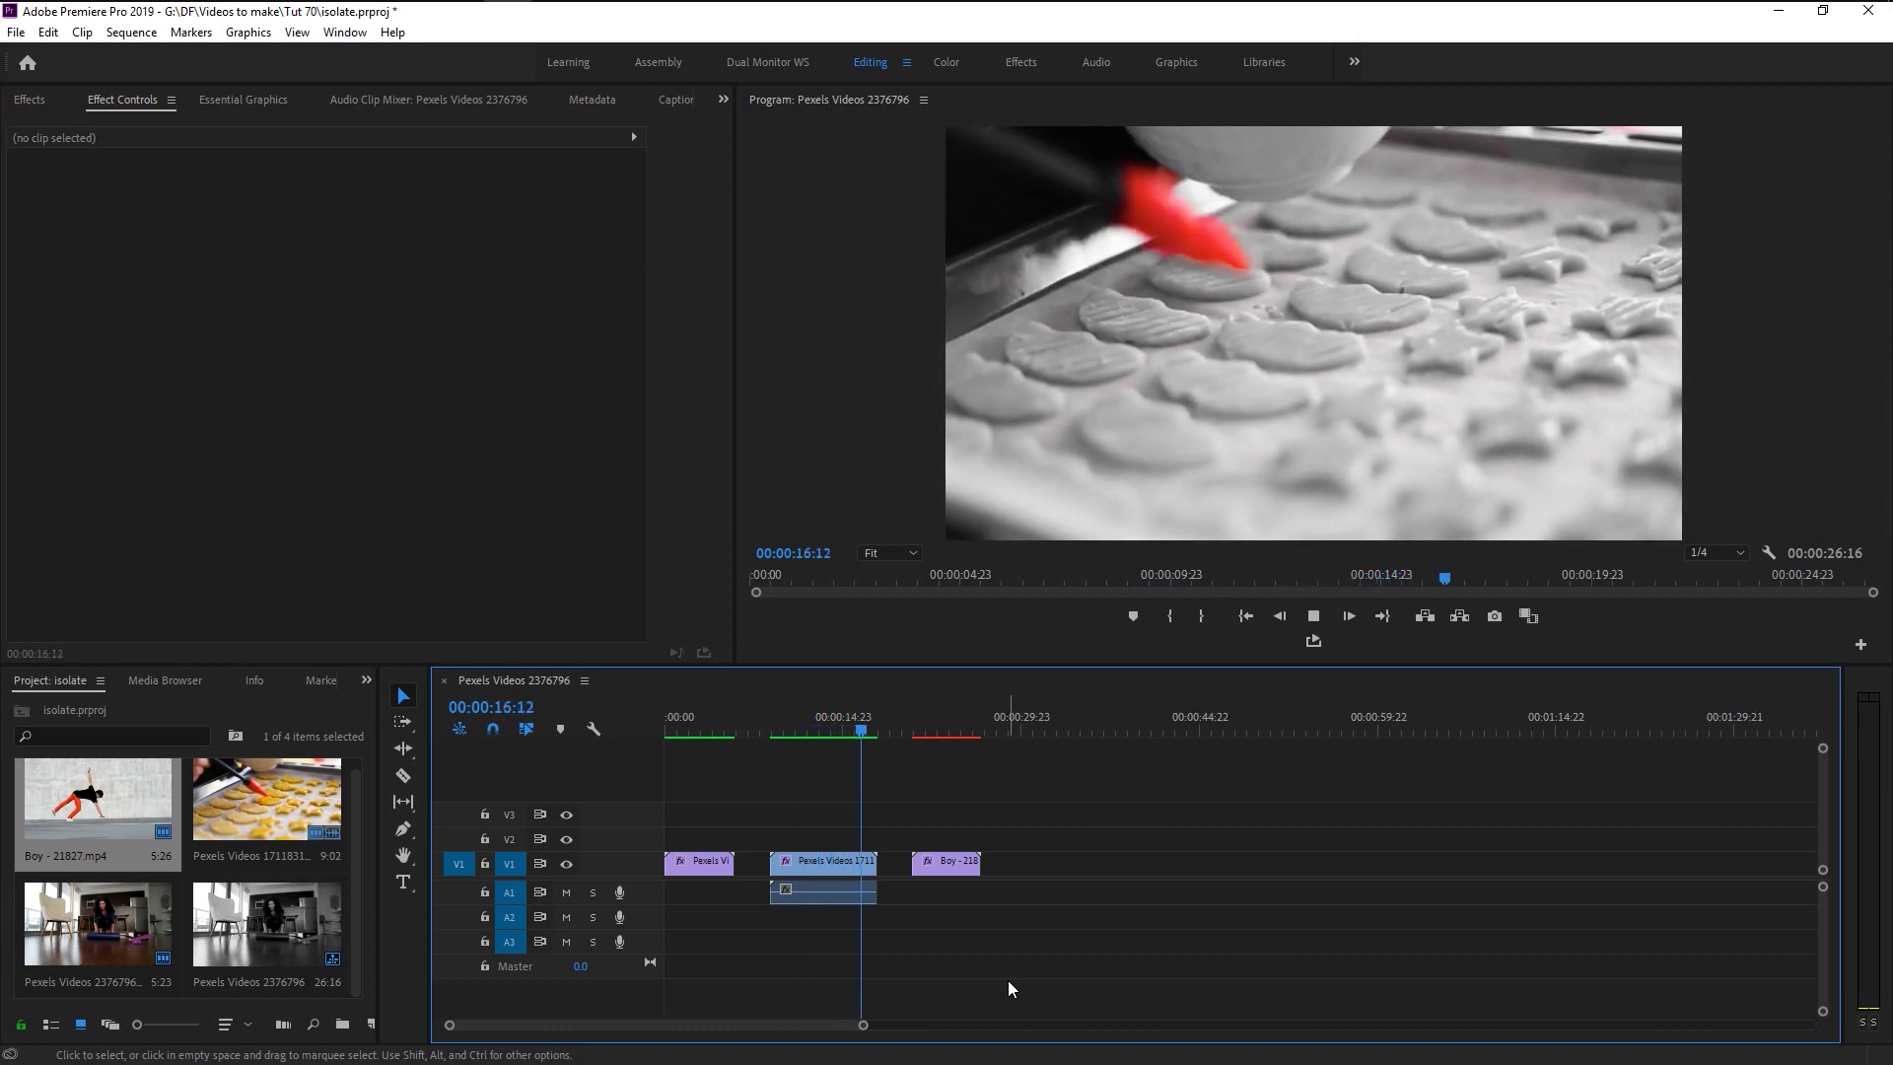
{"action": "key", "text": "space"}
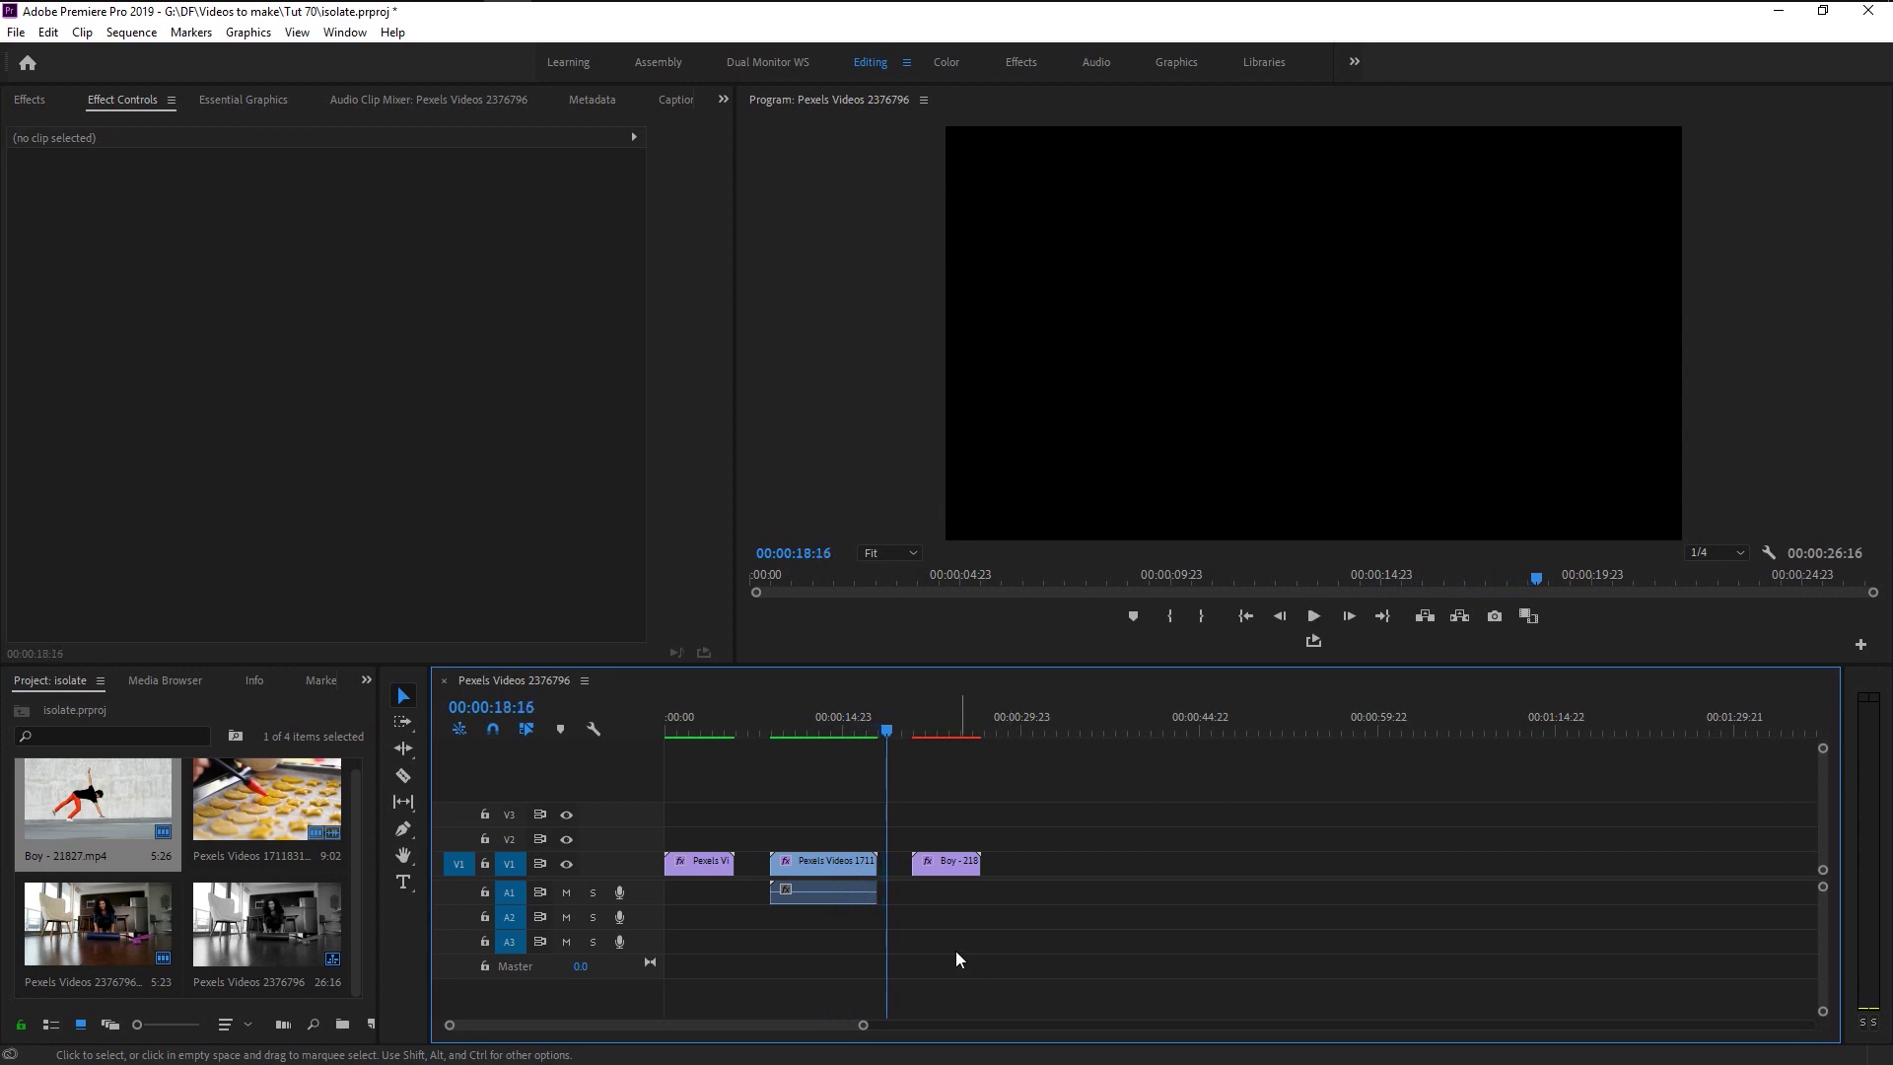
- Delete the first clip's Leave Color effect and apply Lumetri Color to it instead
{"action": "left_click", "coordinate": [693, 732]}
{"action": "left_click", "coordinate": [710, 872]}
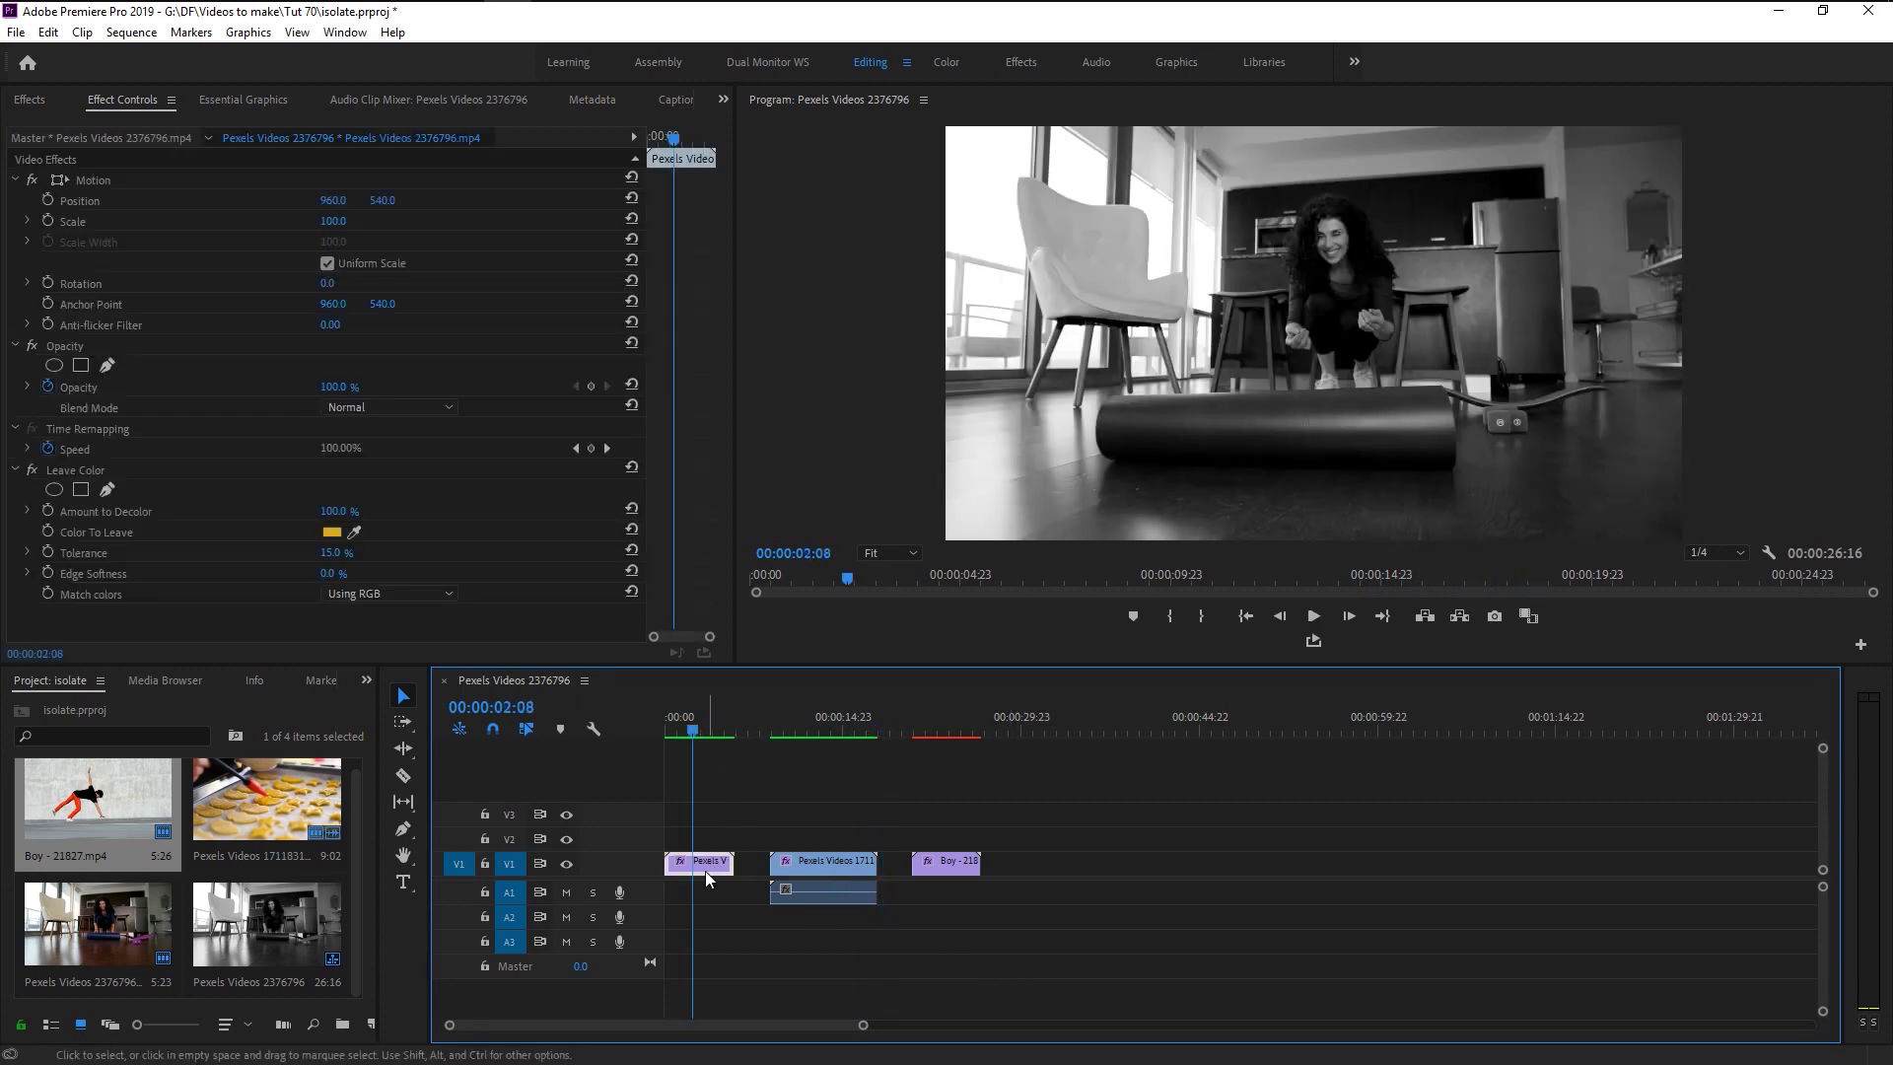
{"action": "left_click", "coordinate": [103, 469]}
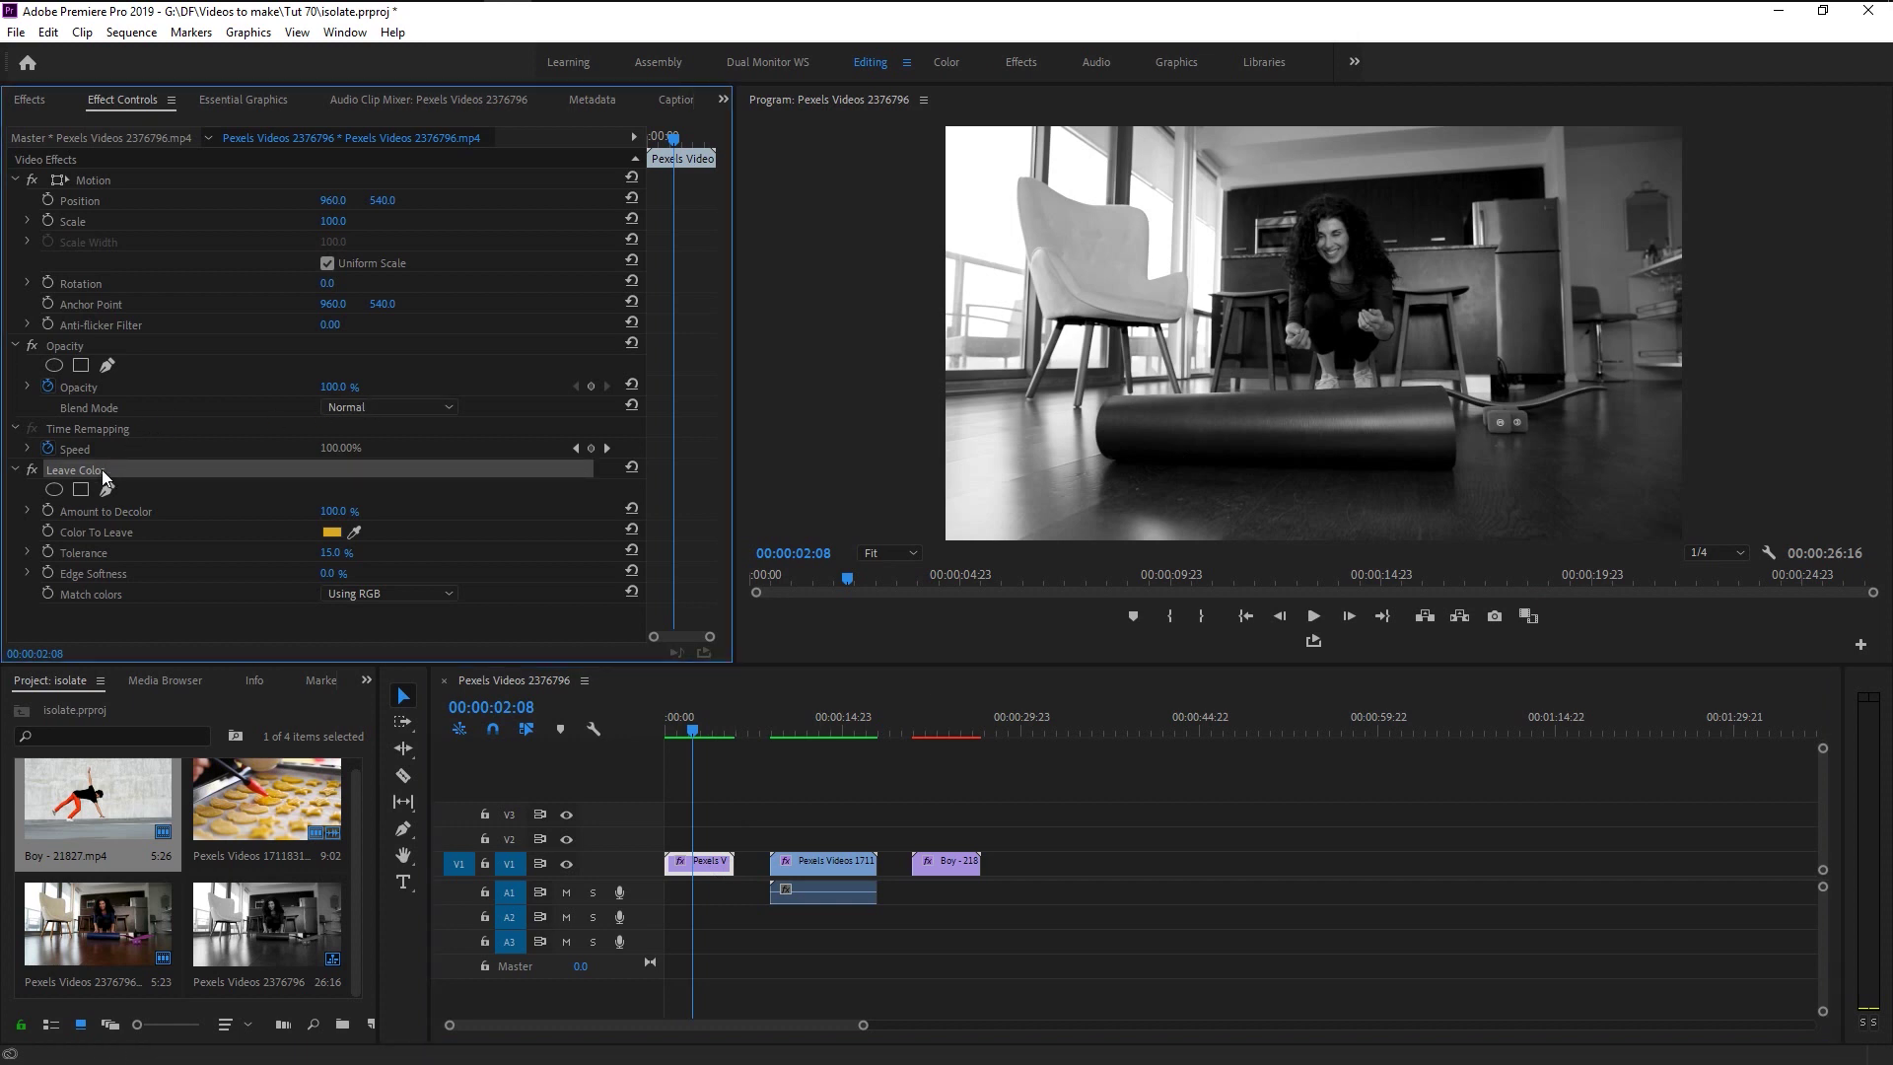
{"action": "key", "text": "Delete"}
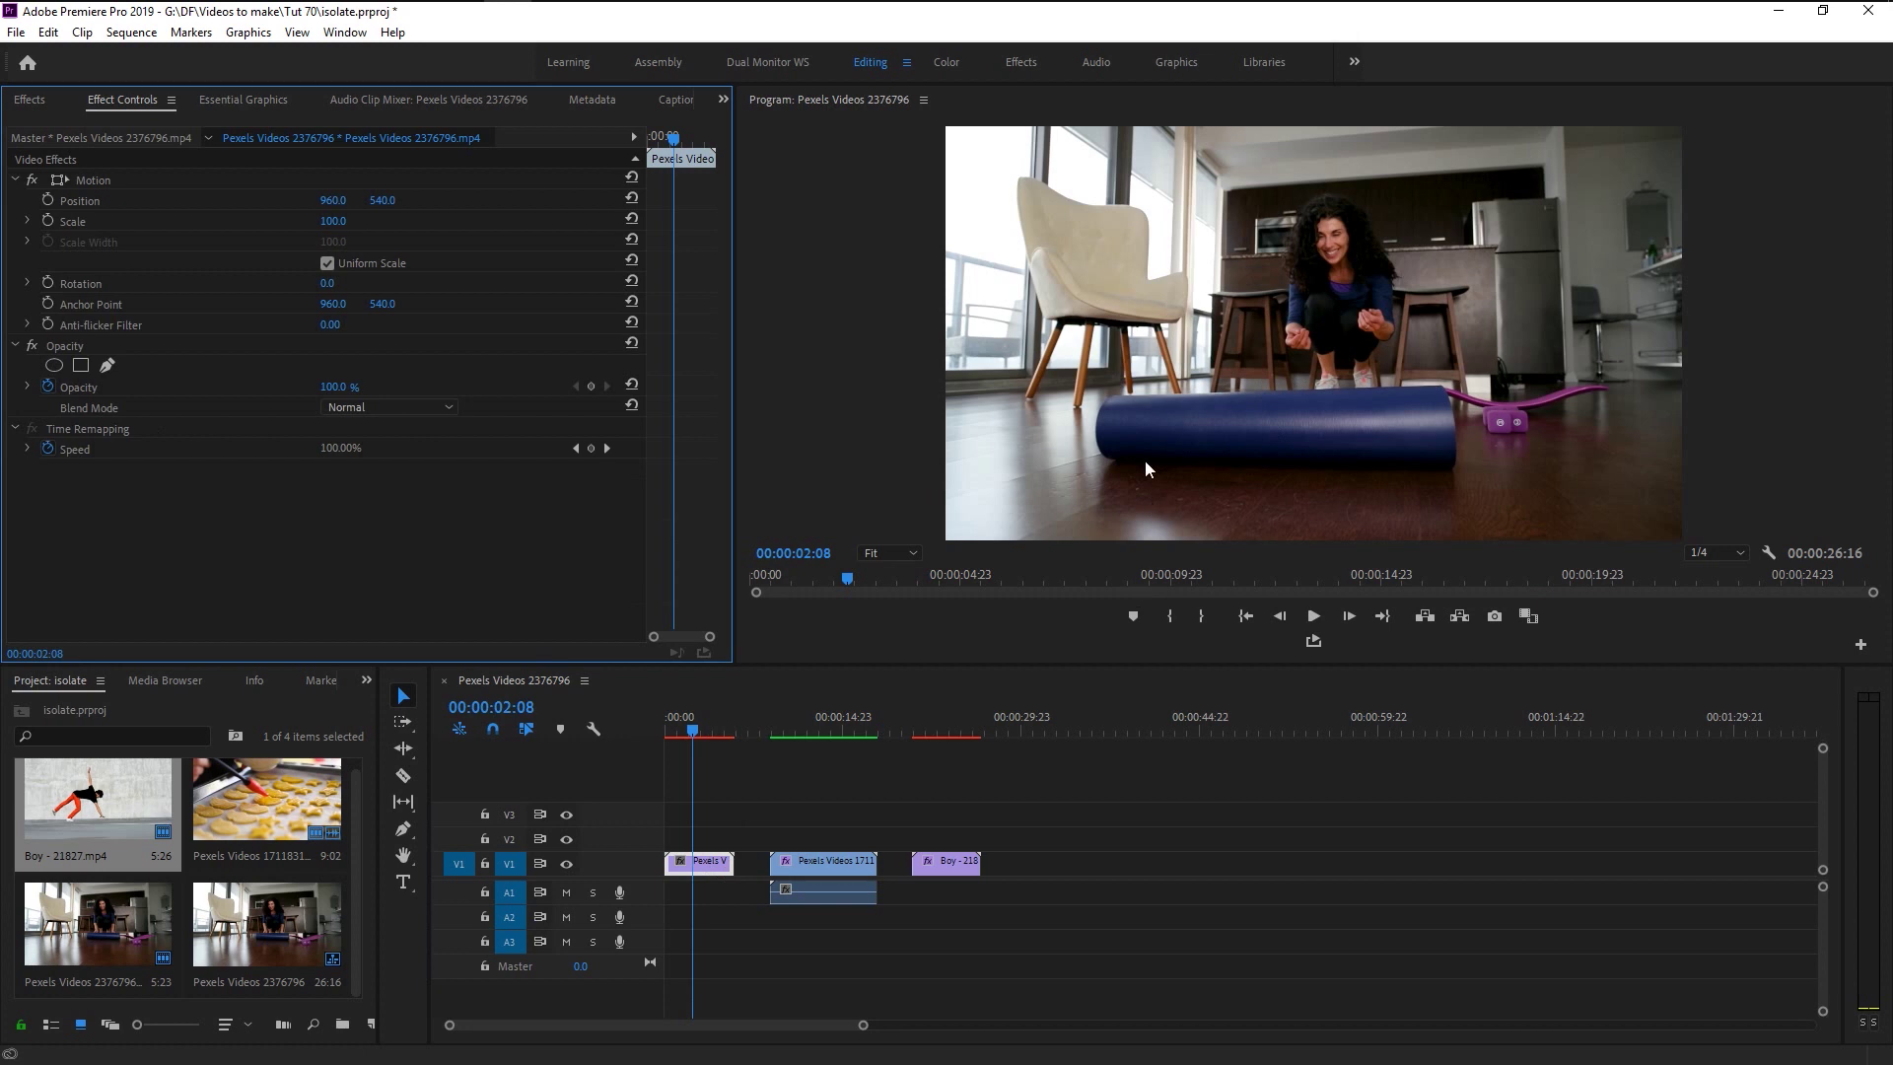
{"action": "left_click", "coordinate": [28, 101]}
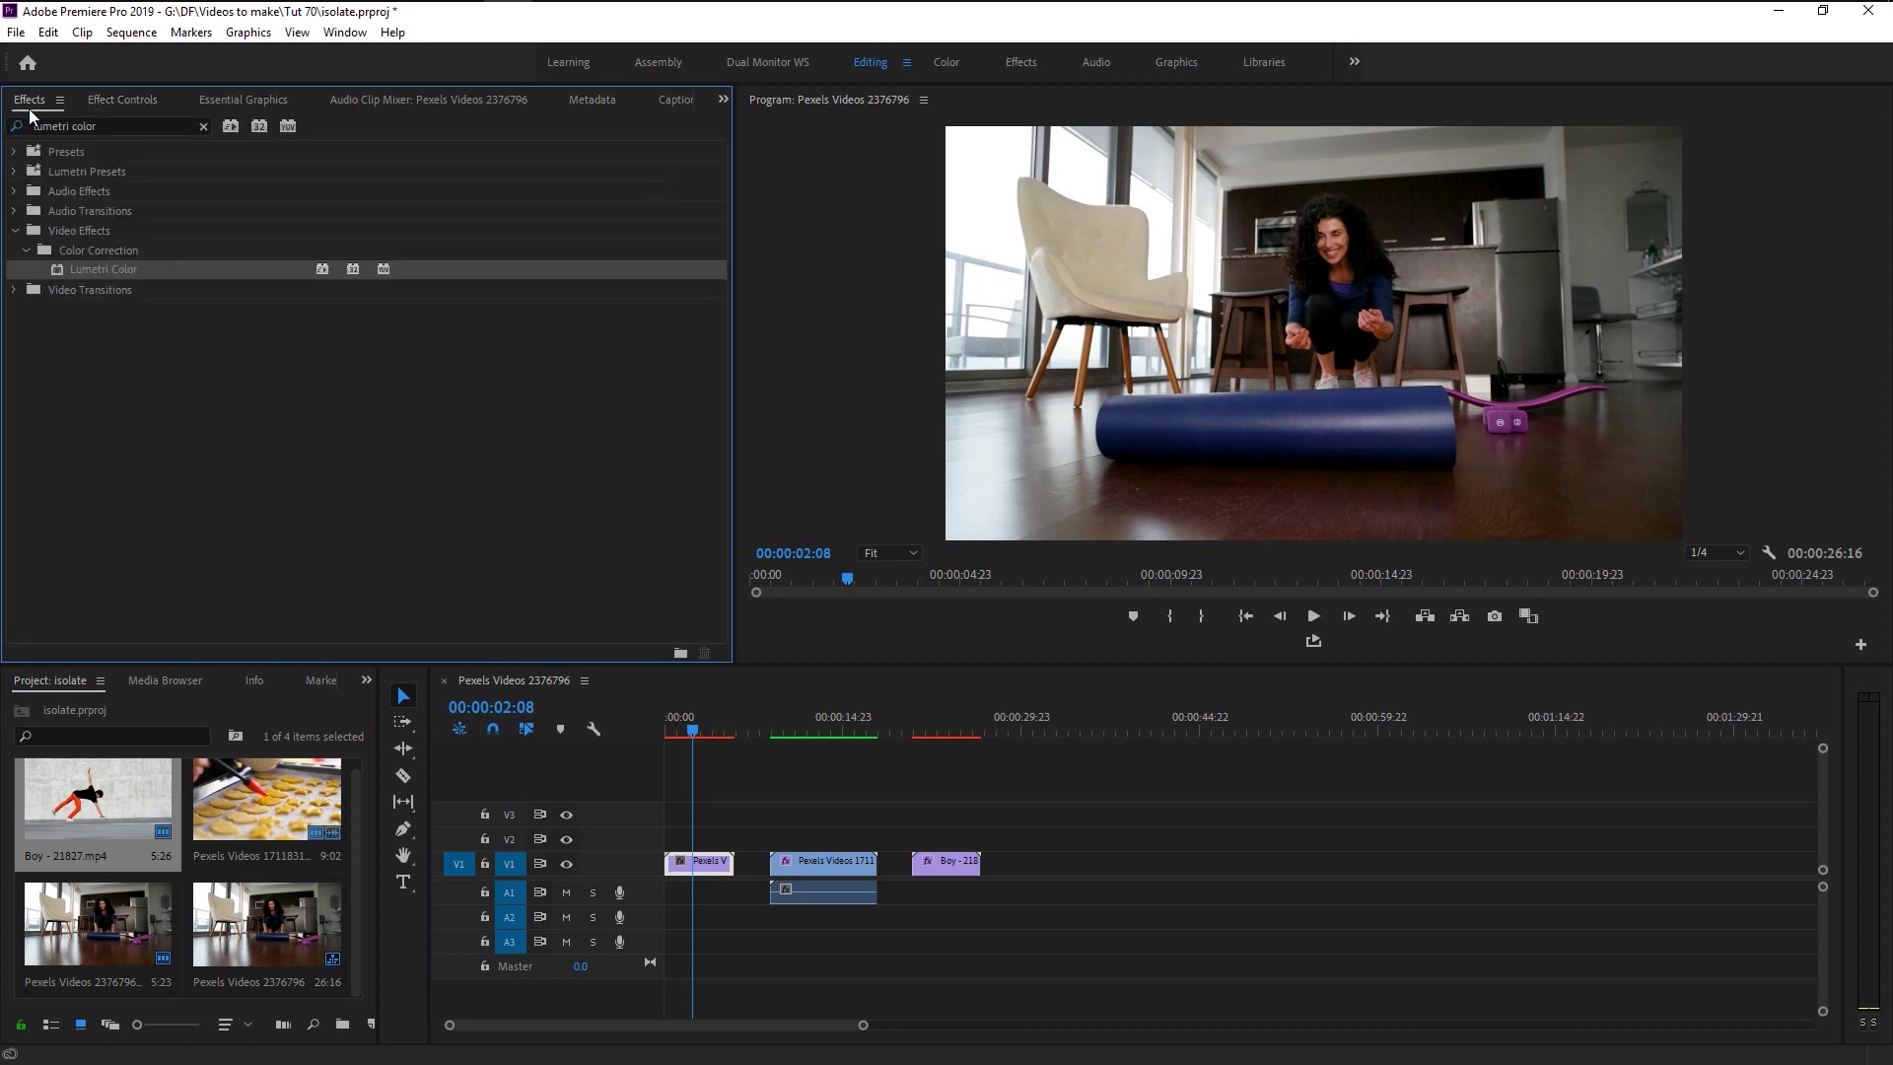
{"action": "left_click_drag", "start_coordinate": [120, 266], "coordinate": [700, 864]}
- Expand the first clip's Lumetri Color Curves section to show the Hue vs Sat graph
{"action": "left_click", "coordinate": [122, 99]}
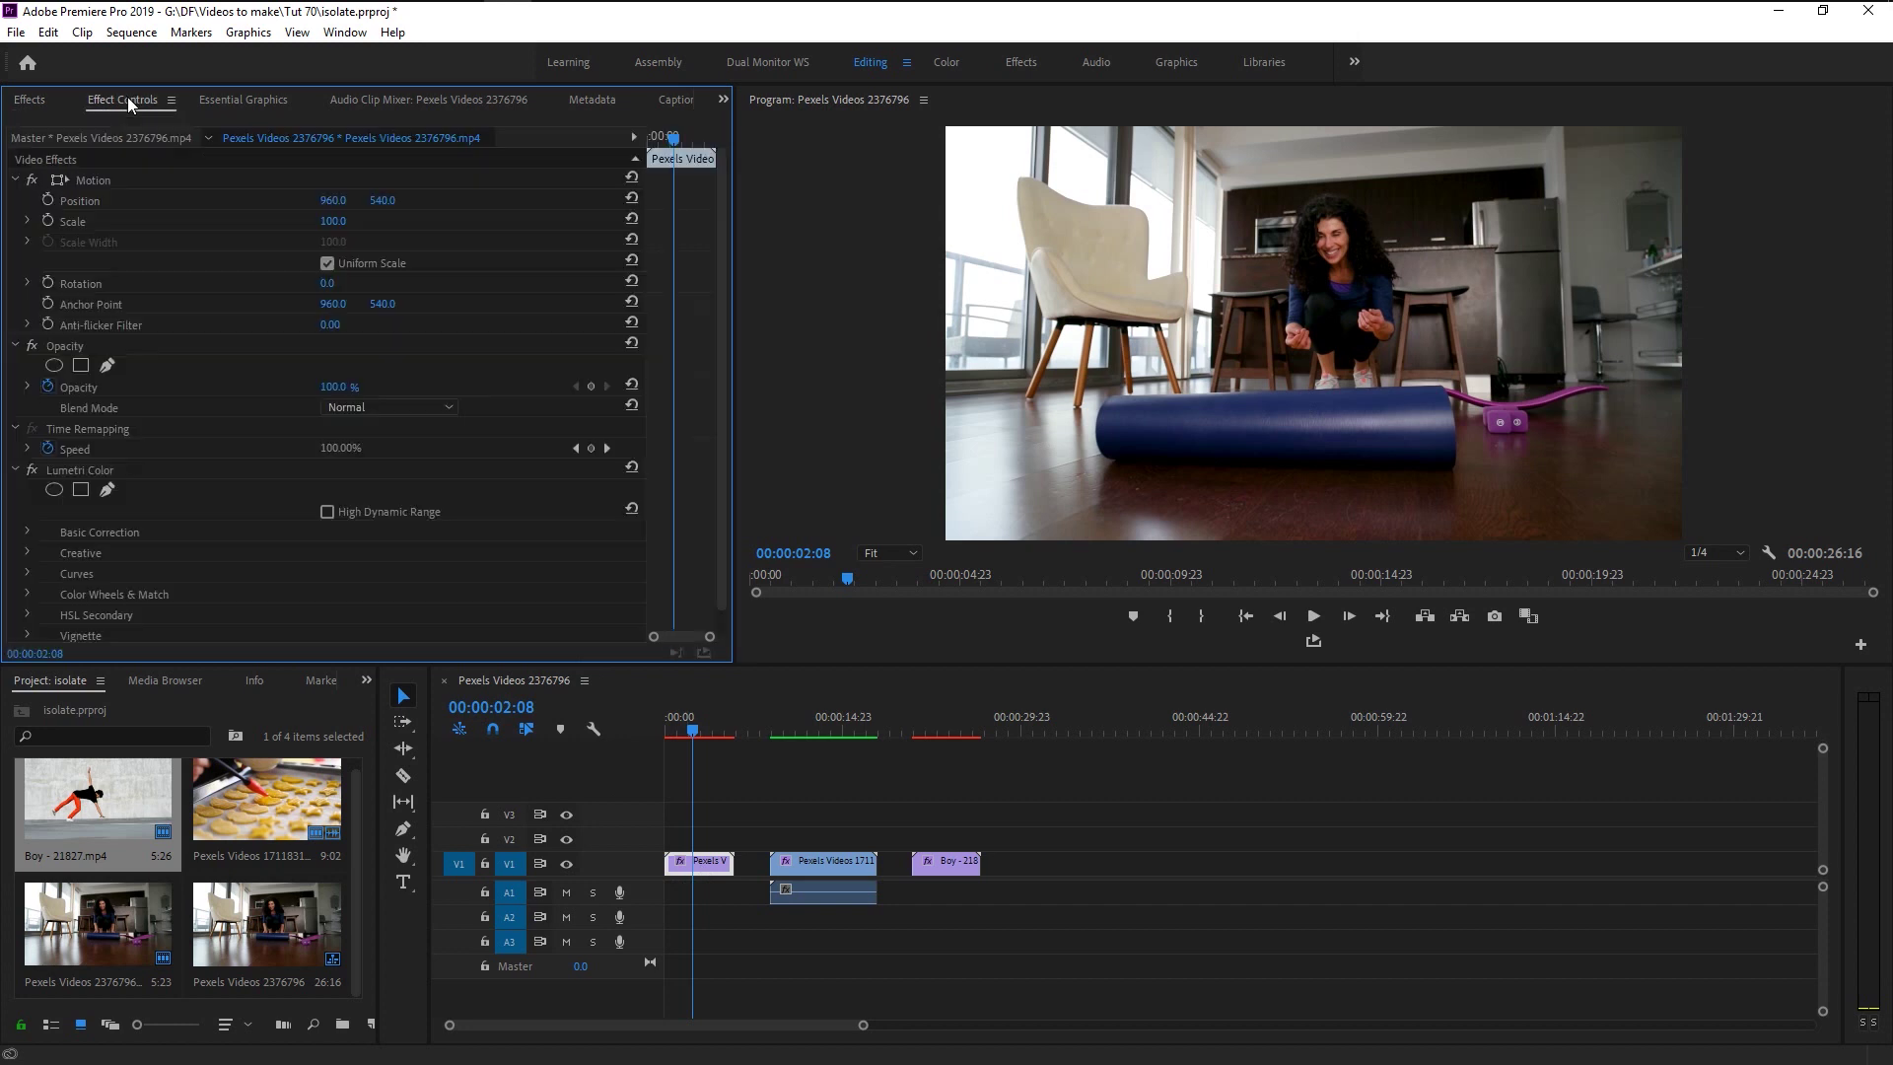
{"action": "scroll", "coordinate": [157, 488], "scroll_direction": "down", "scroll_amount": 1}
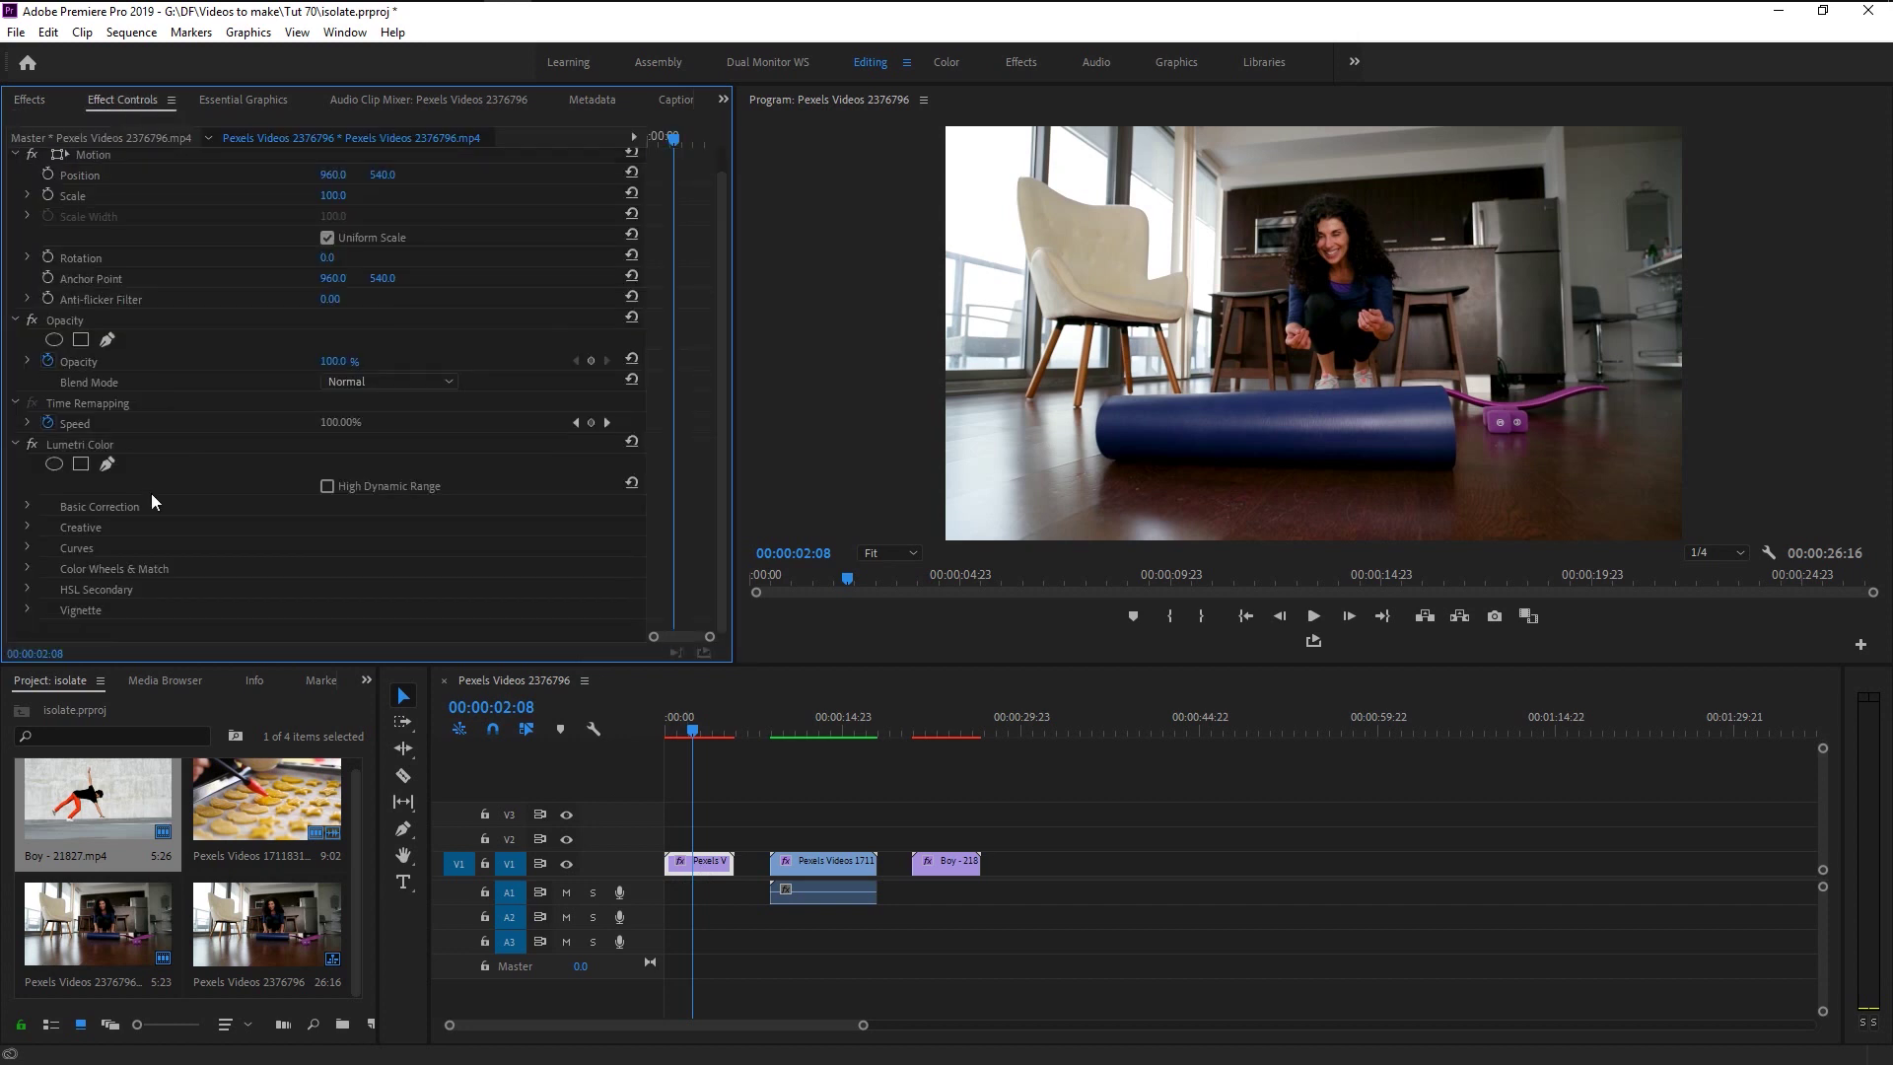
{"action": "left_click", "coordinate": [26, 548]}
{"action": "scroll", "coordinate": [166, 564], "scroll_direction": "down", "scroll_amount": 5}
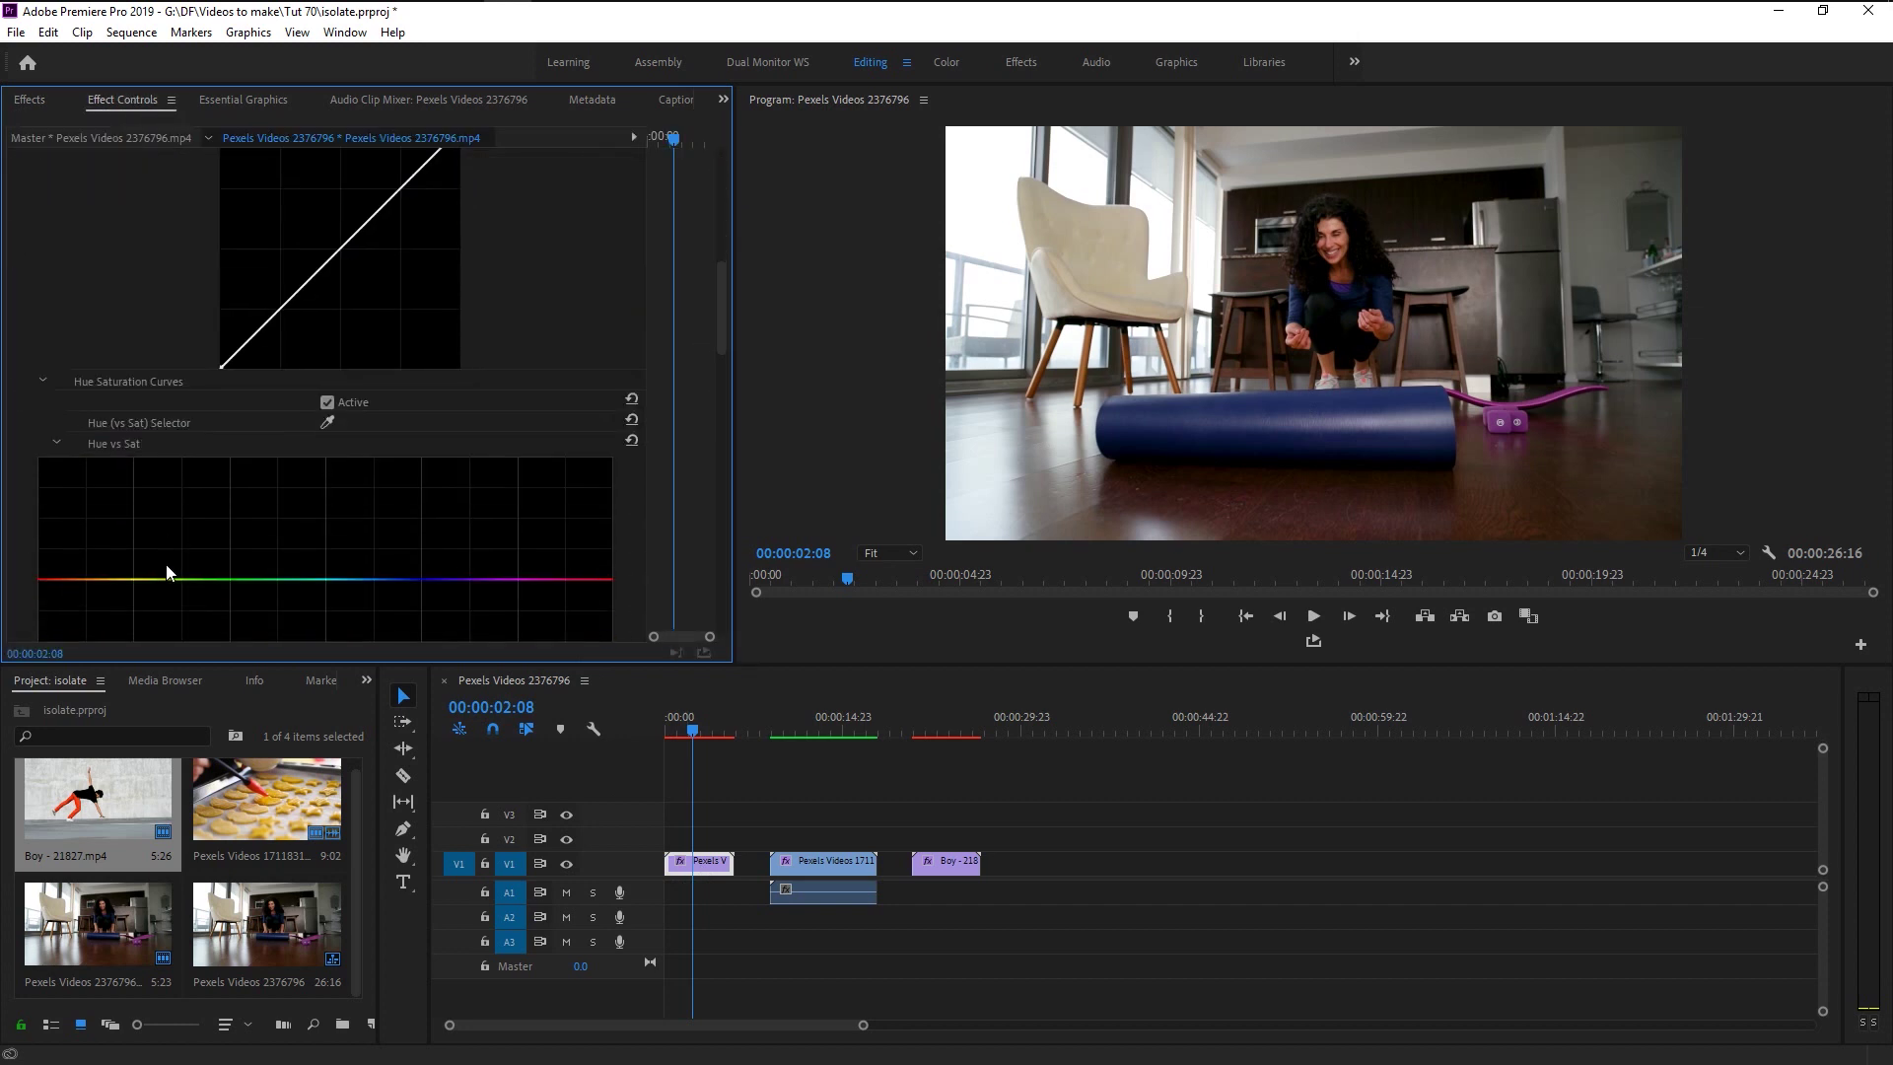
{"action": "scroll", "coordinate": [166, 572], "scroll_direction": "down", "scroll_amount": 3}
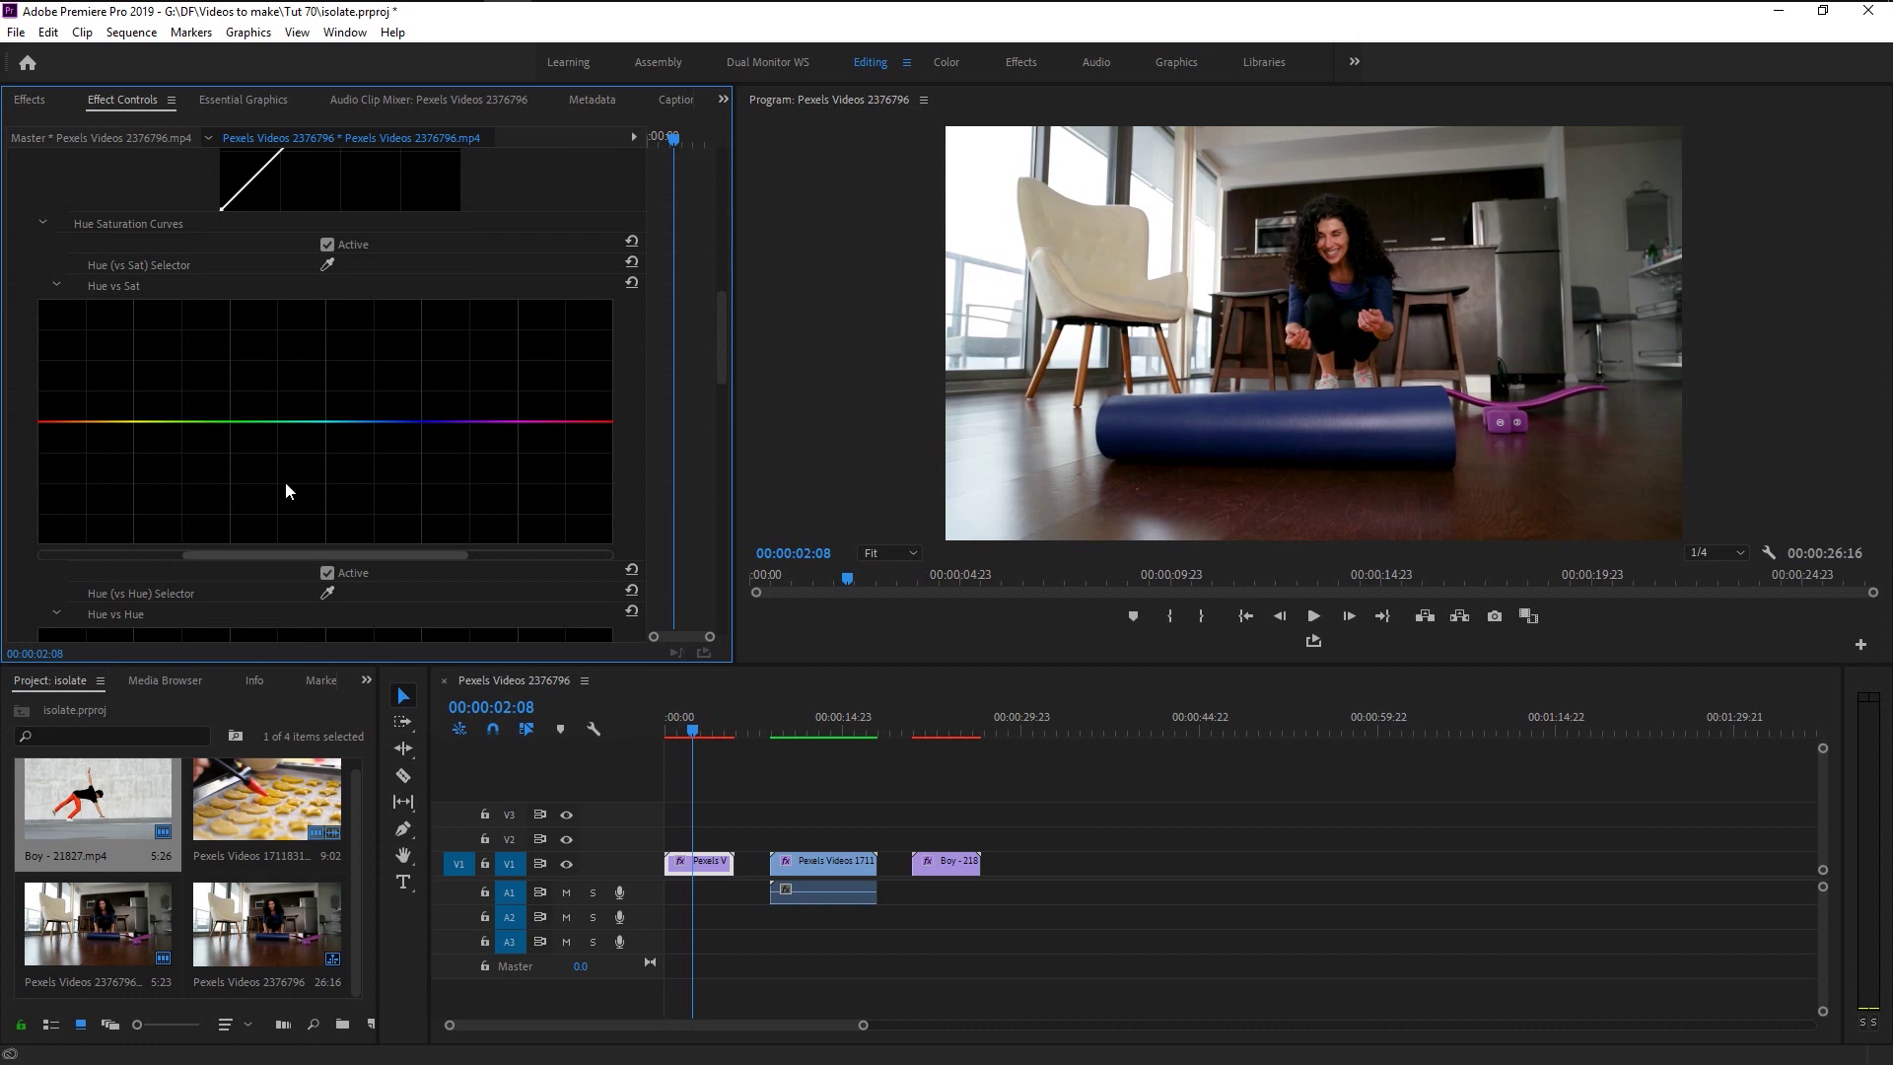
- Sample the blue mat and the blue clothing onto the Hue vs Sat curve
{"action": "left_click", "coordinate": [328, 265]}
{"action": "left_click", "coordinate": [329, 266]}
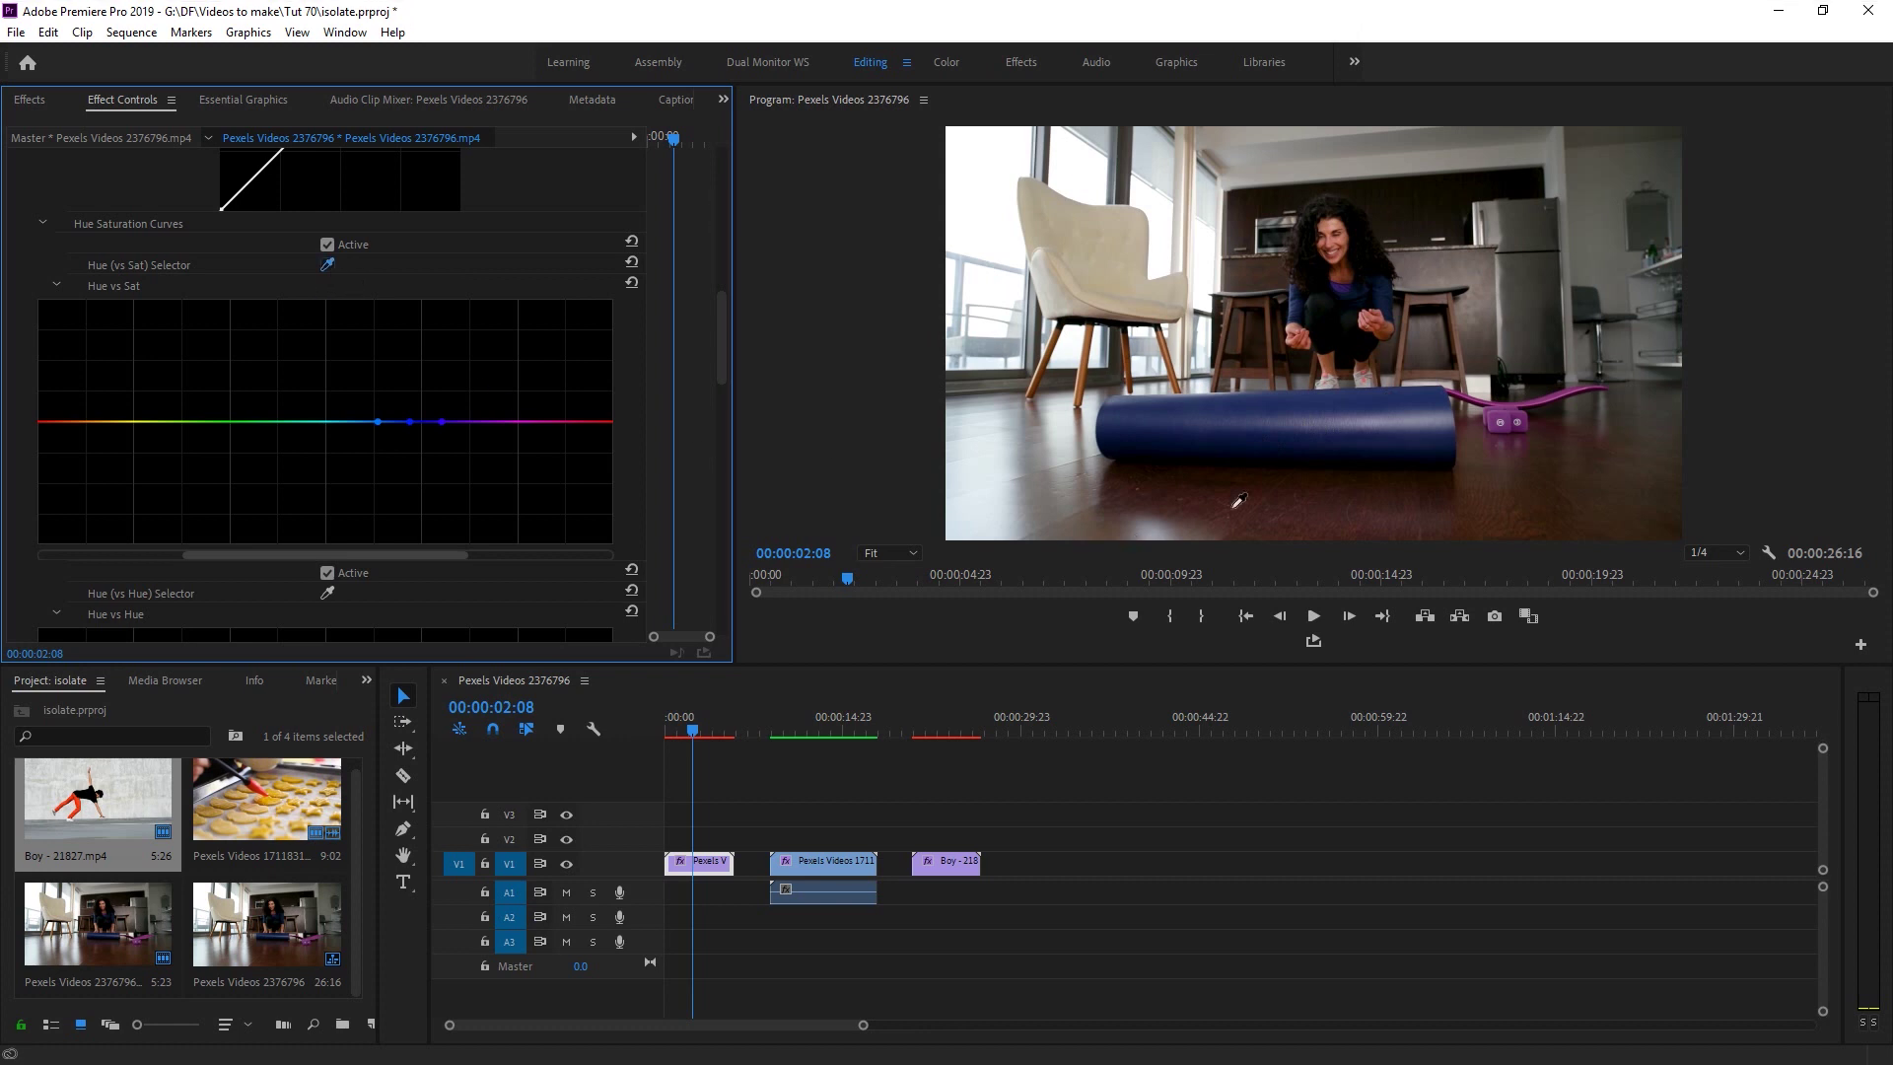
{"action": "left_click", "coordinate": [1328, 421]}
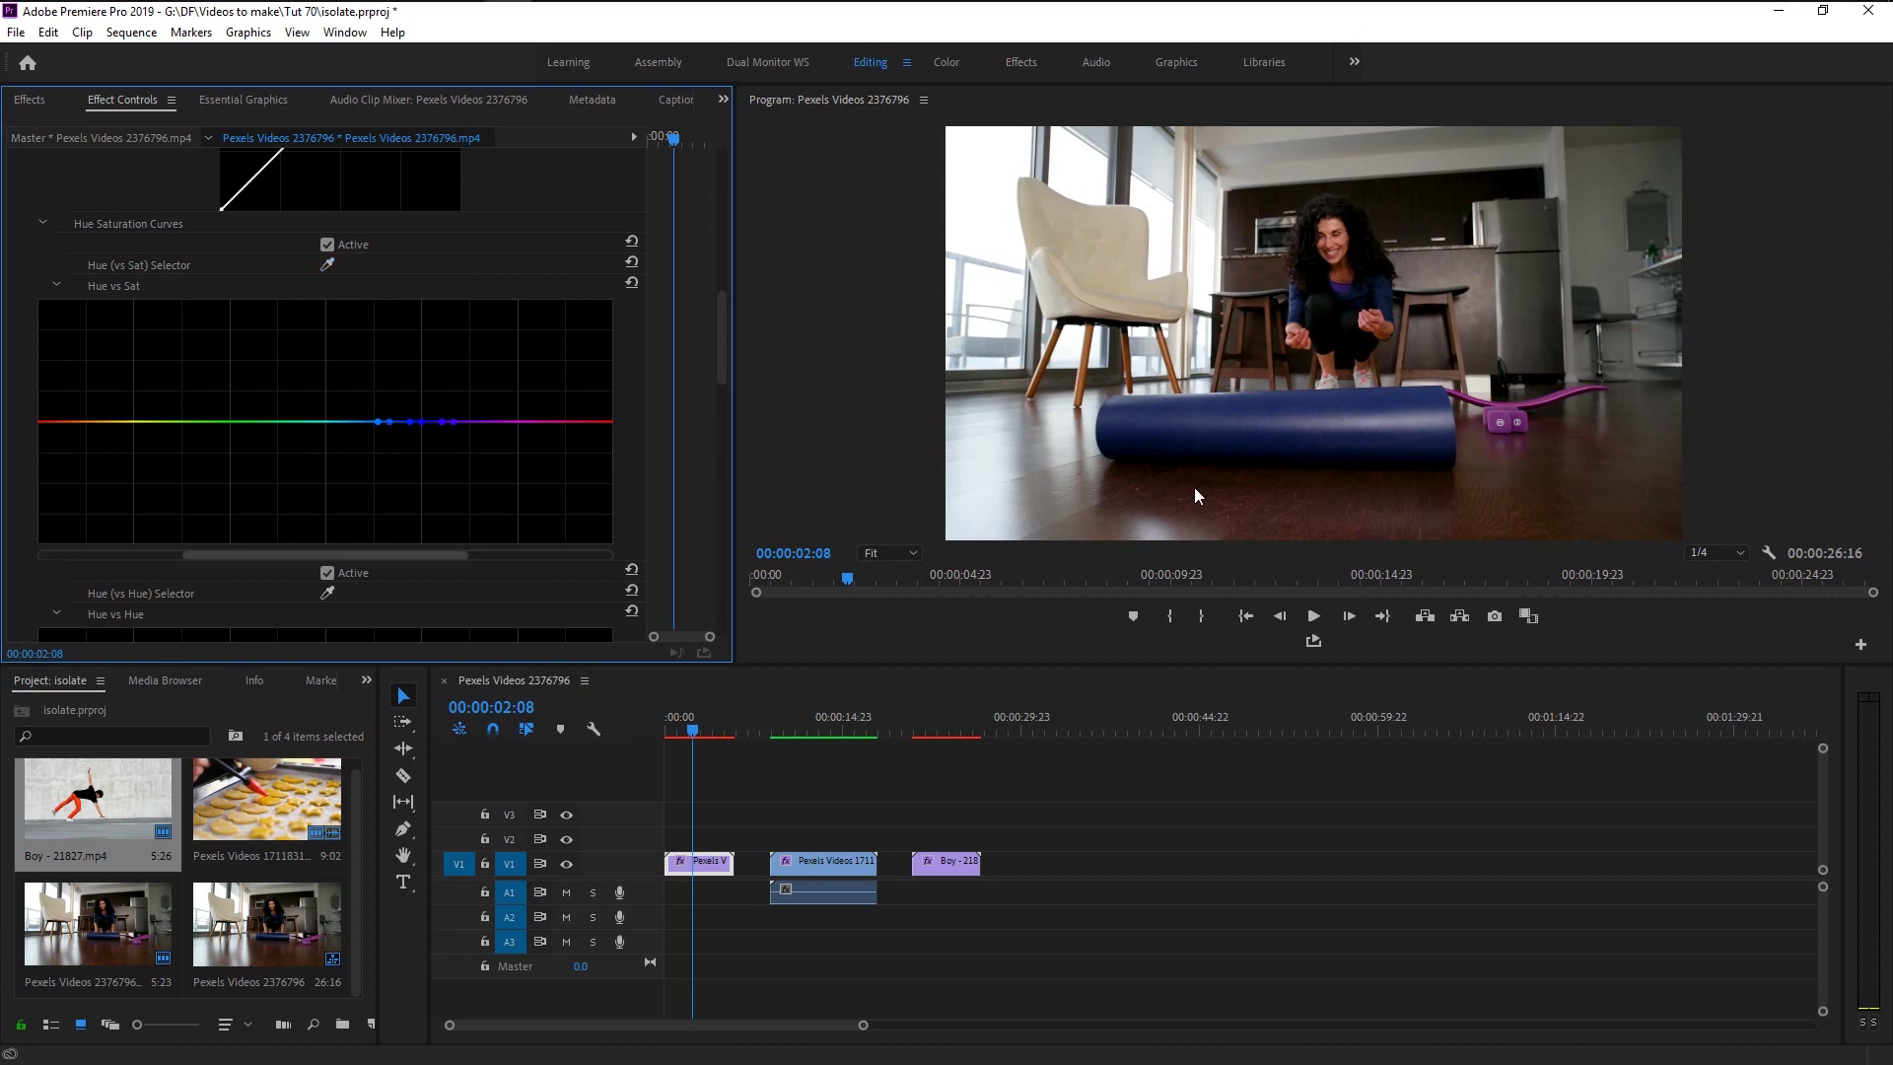
{"action": "left_click", "coordinate": [330, 266]}
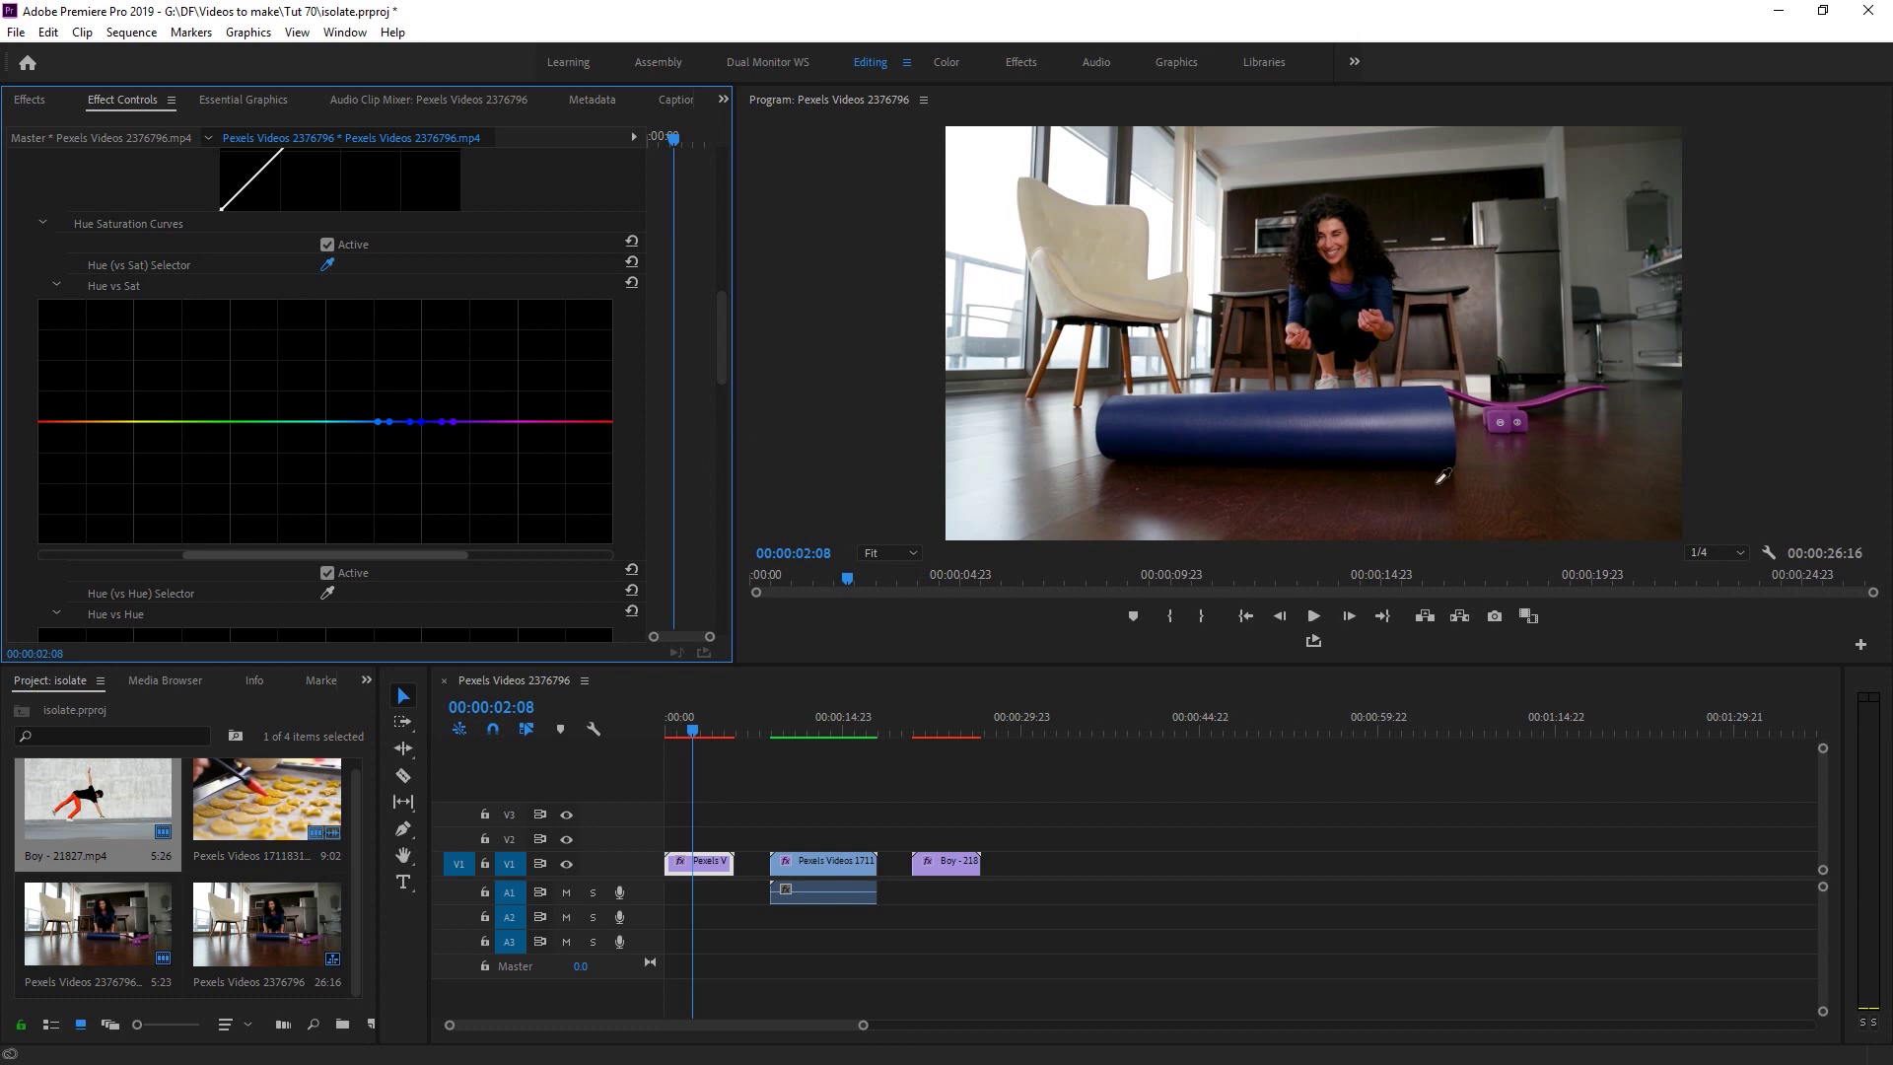
{"action": "left_click", "coordinate": [1391, 296]}
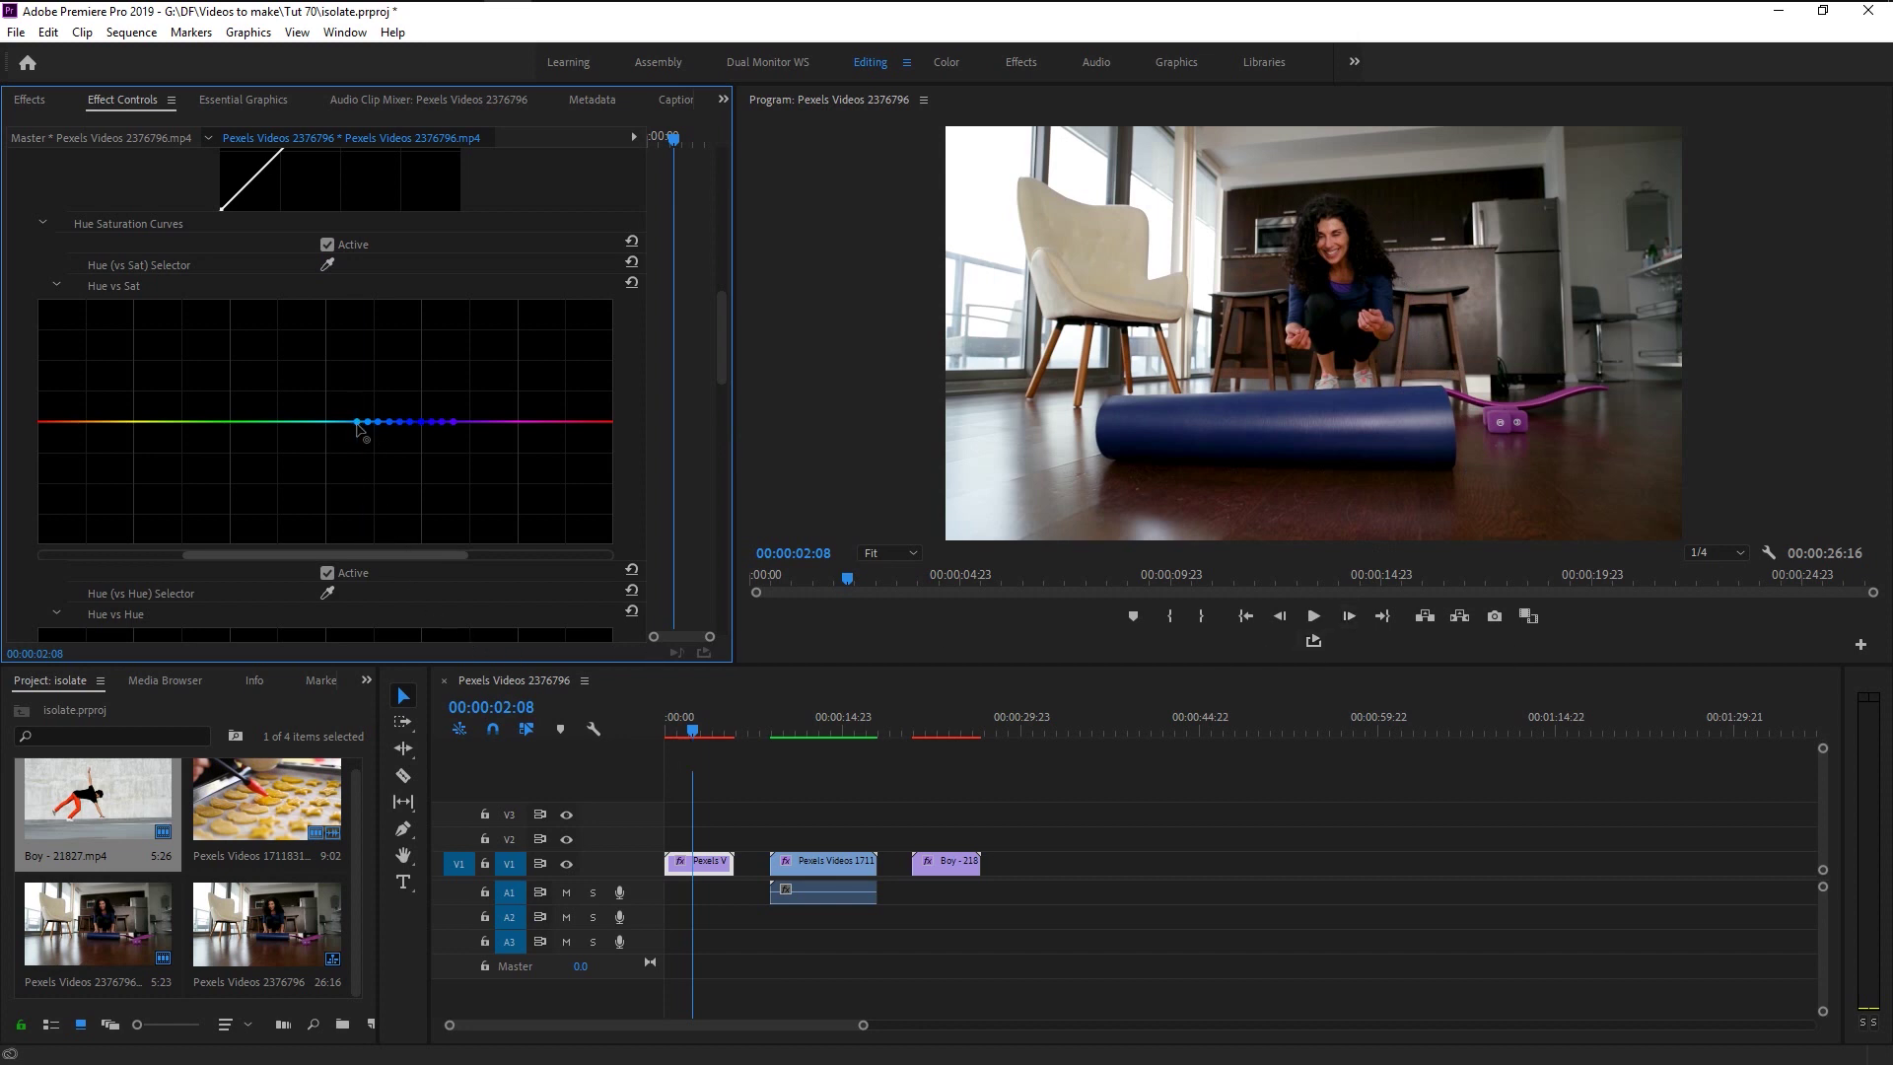
- Pull the Hue vs Sat curve down to zero saturation outside the blue range
{"action": "left_click_drag", "start_coordinate": [357, 423], "coordinate": [367, 542]}
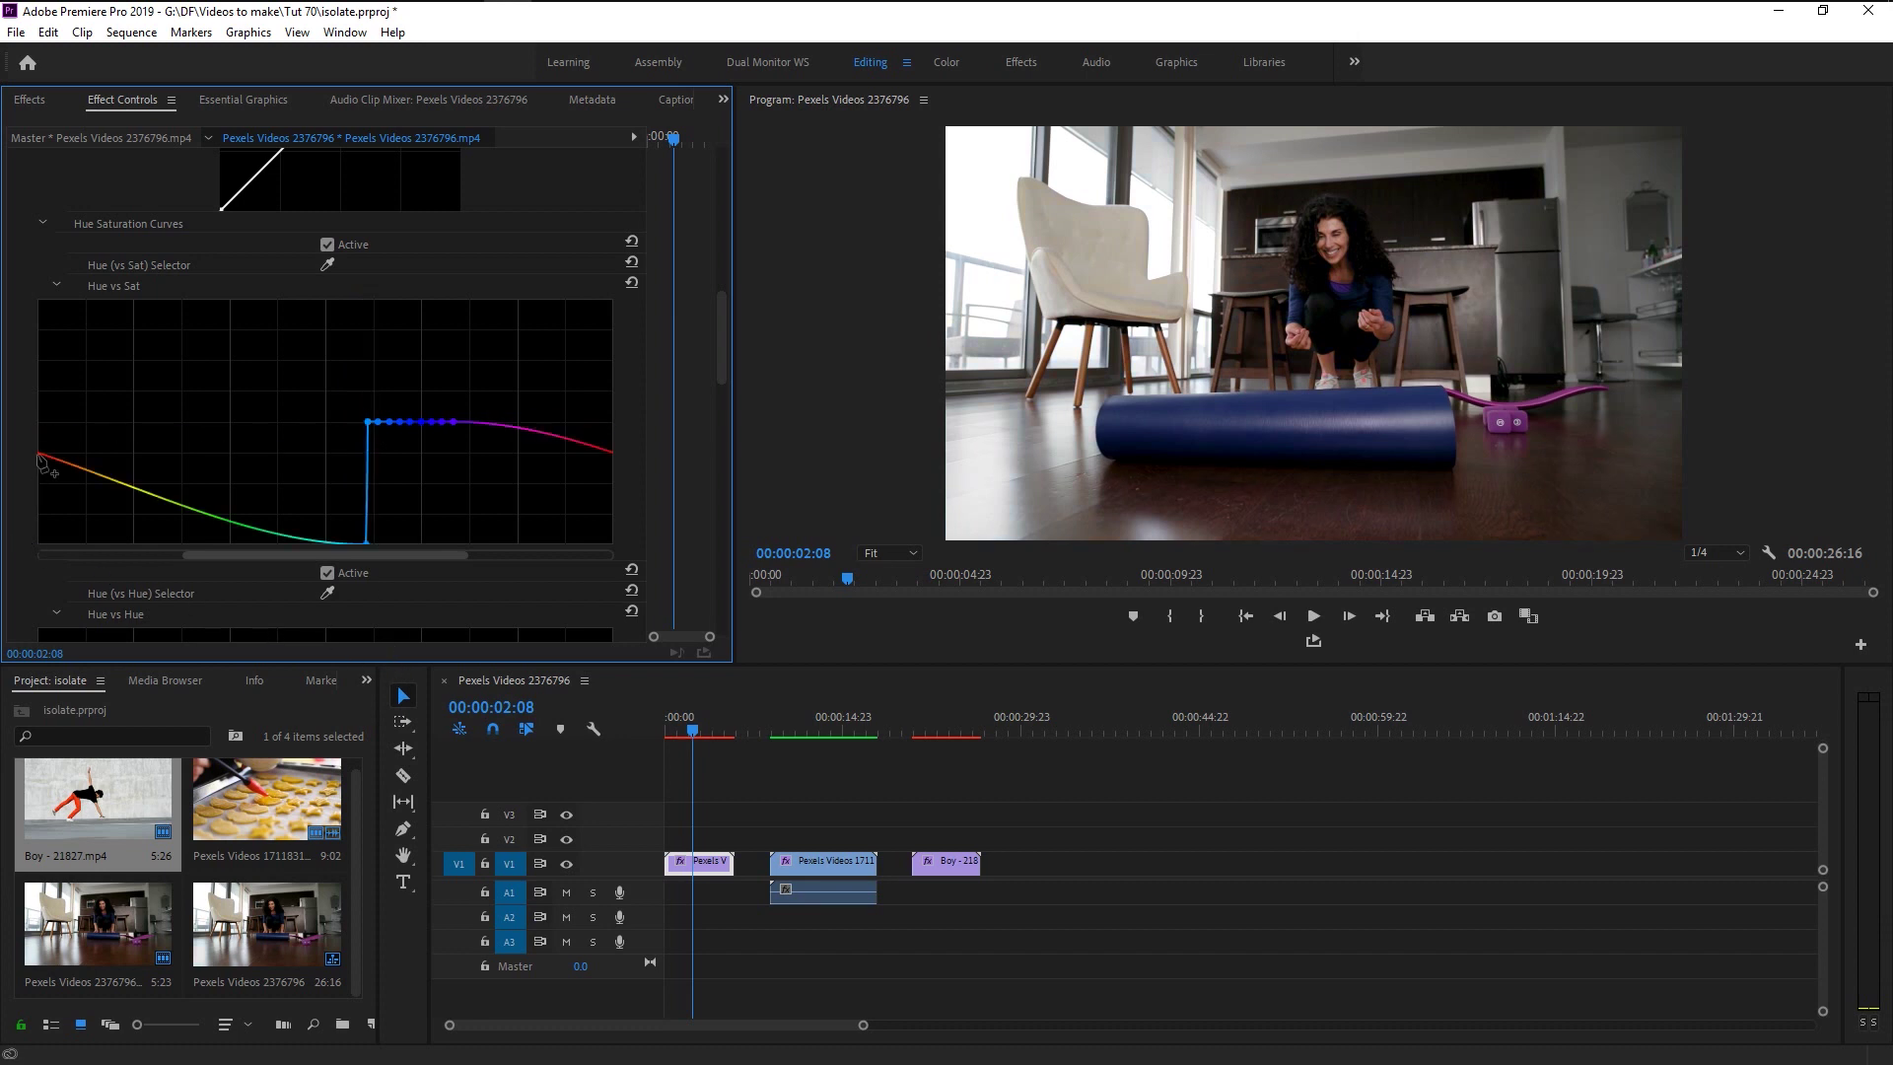
{"action": "left_click_drag", "start_coordinate": [39, 457], "coordinate": [39, 613]}
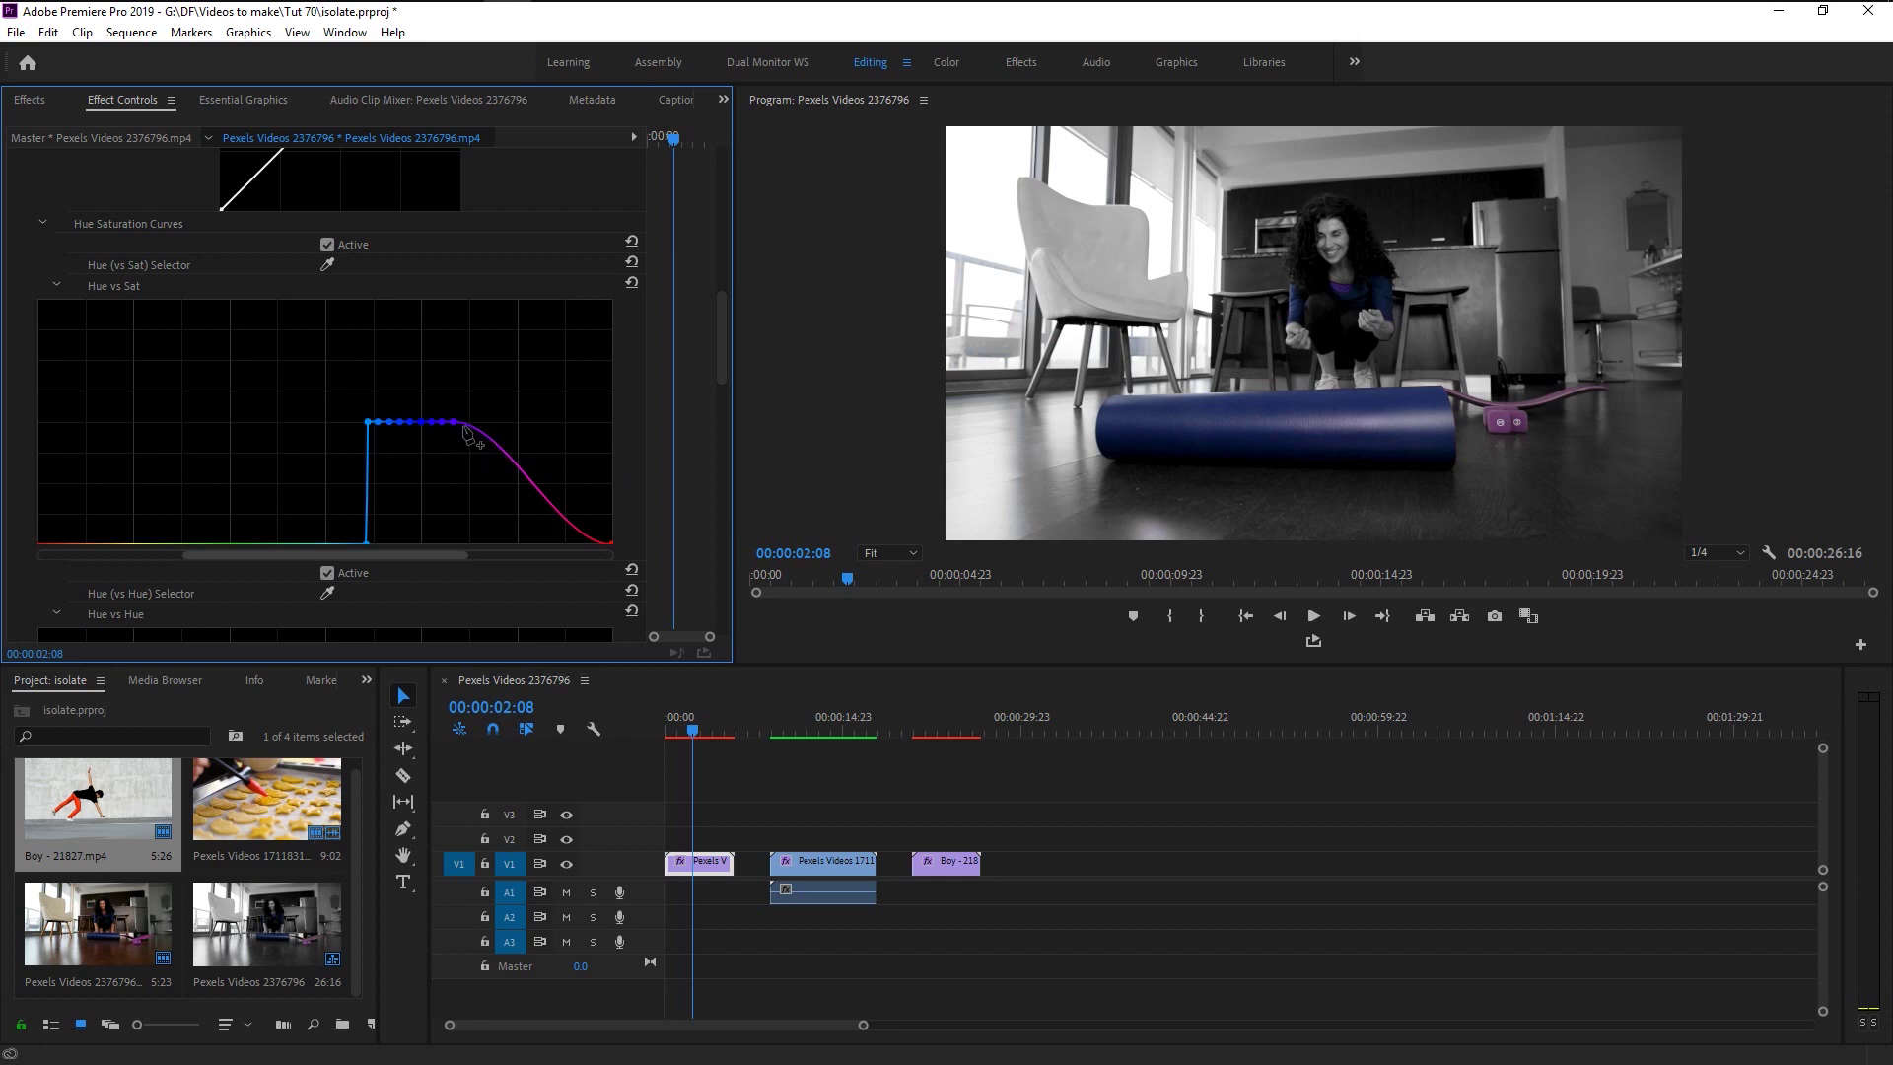
{"action": "left_click_drag", "start_coordinate": [469, 434], "coordinate": [472, 510]}
{"action": "key", "text": "ctrl+z"}
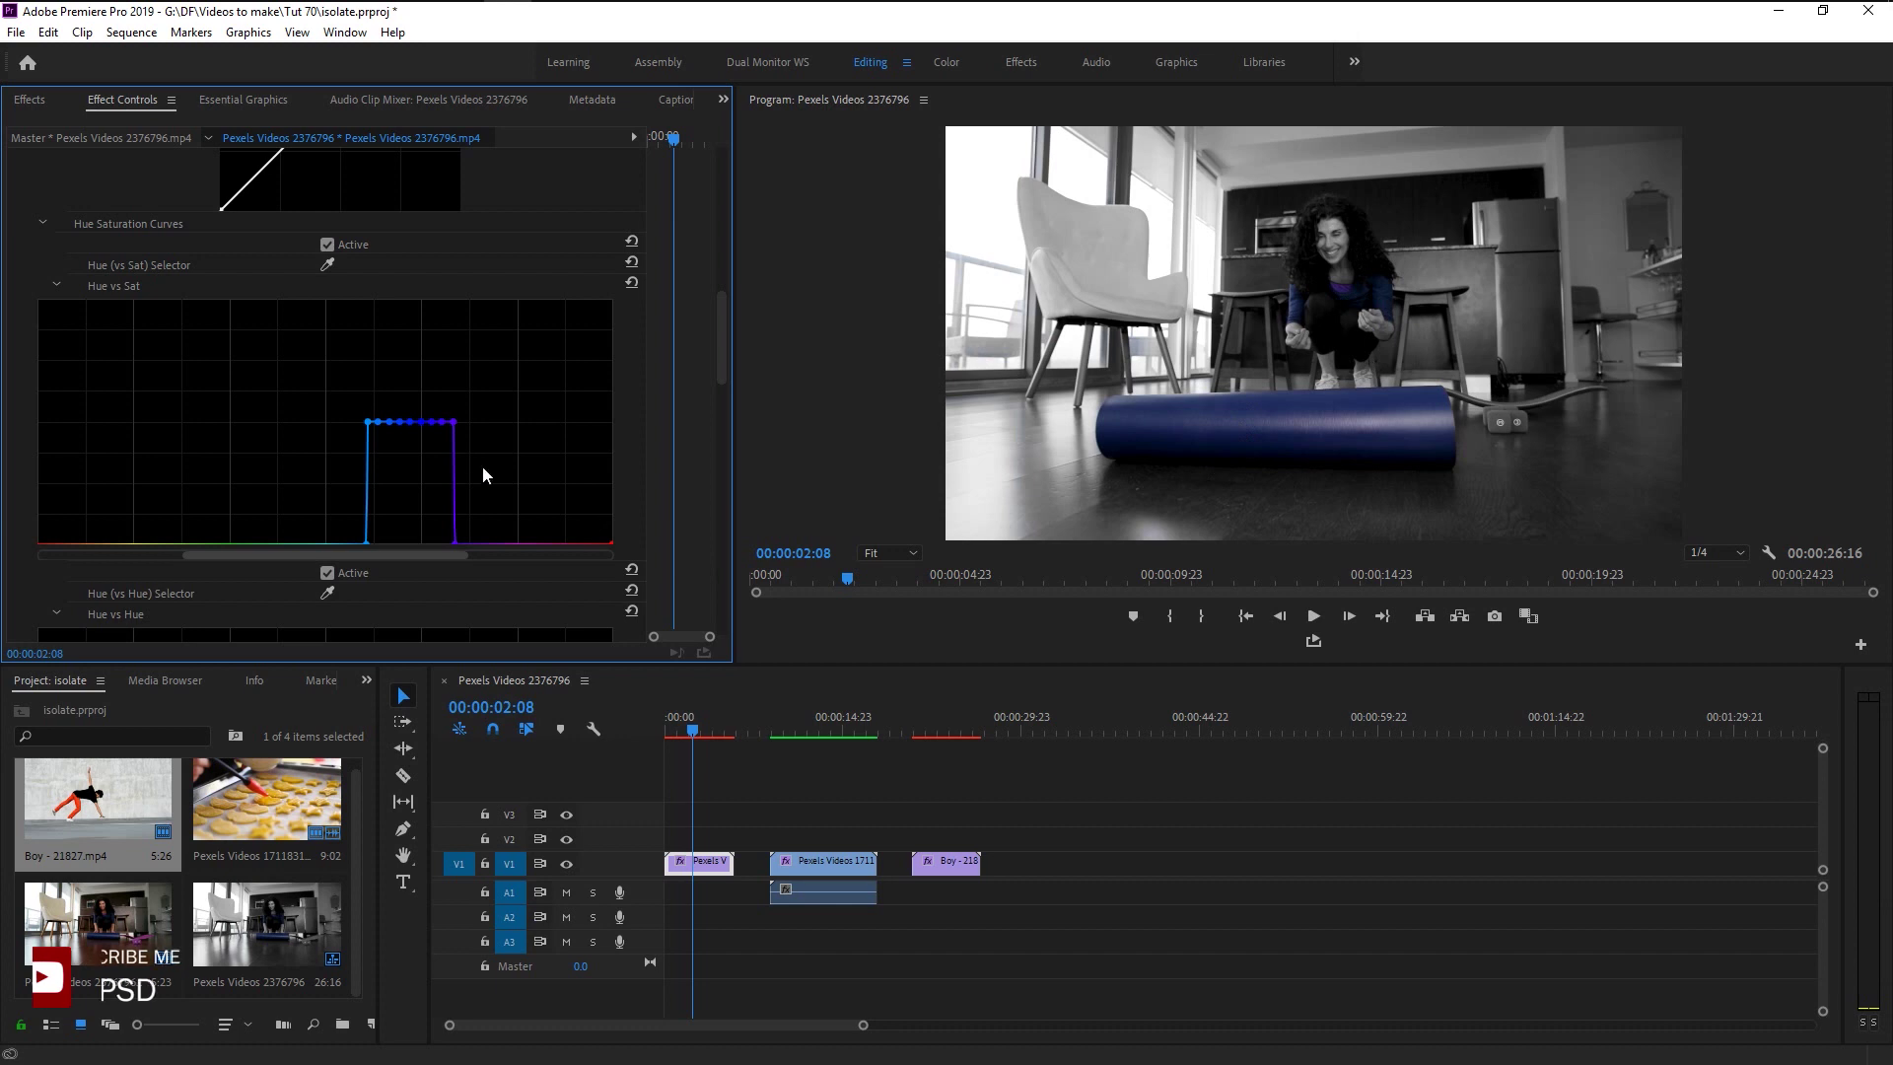
- Adjust the points around the blue range so only the mat and clothing blues stay saturated
{"action": "left_click_drag", "start_coordinate": [426, 422], "coordinate": [424, 485]}
{"action": "left_click_drag", "start_coordinate": [443, 422], "coordinate": [441, 503]}
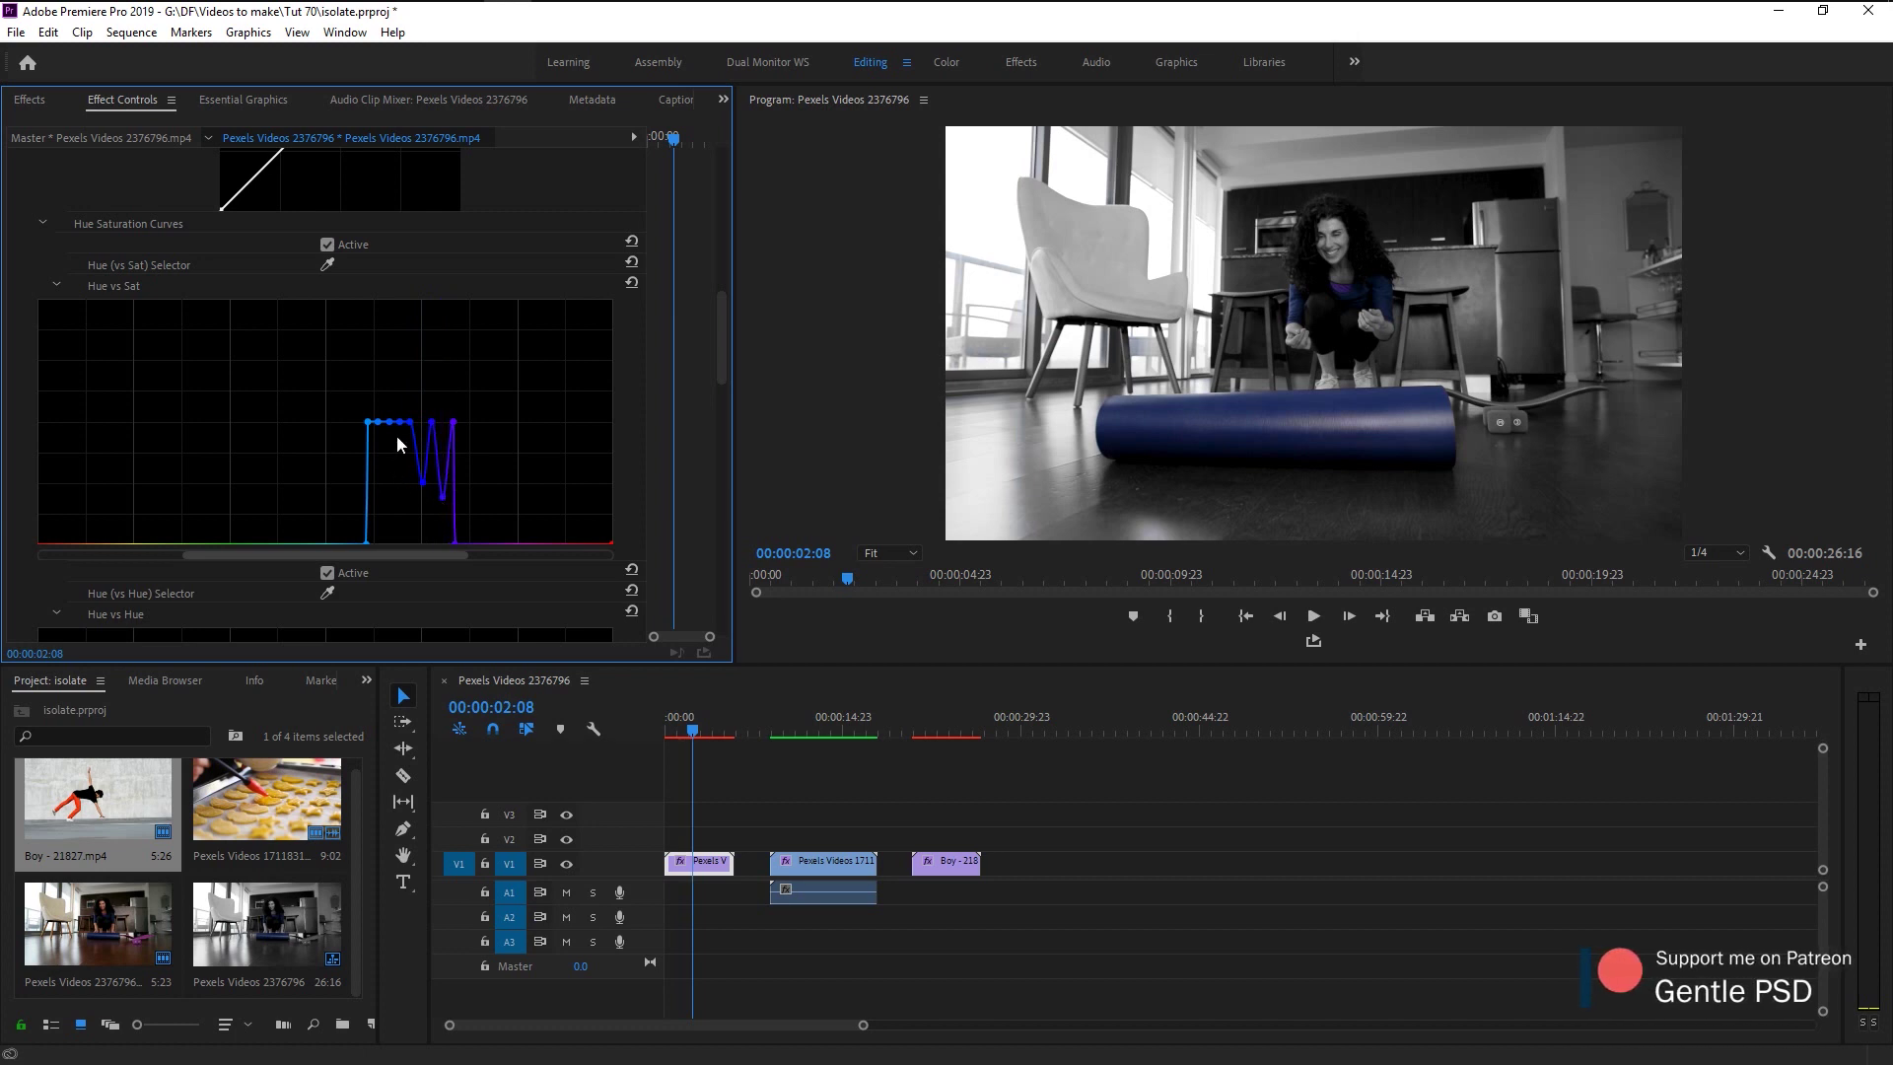
{"action": "left_click_drag", "start_coordinate": [395, 424], "coordinate": [400, 544]}
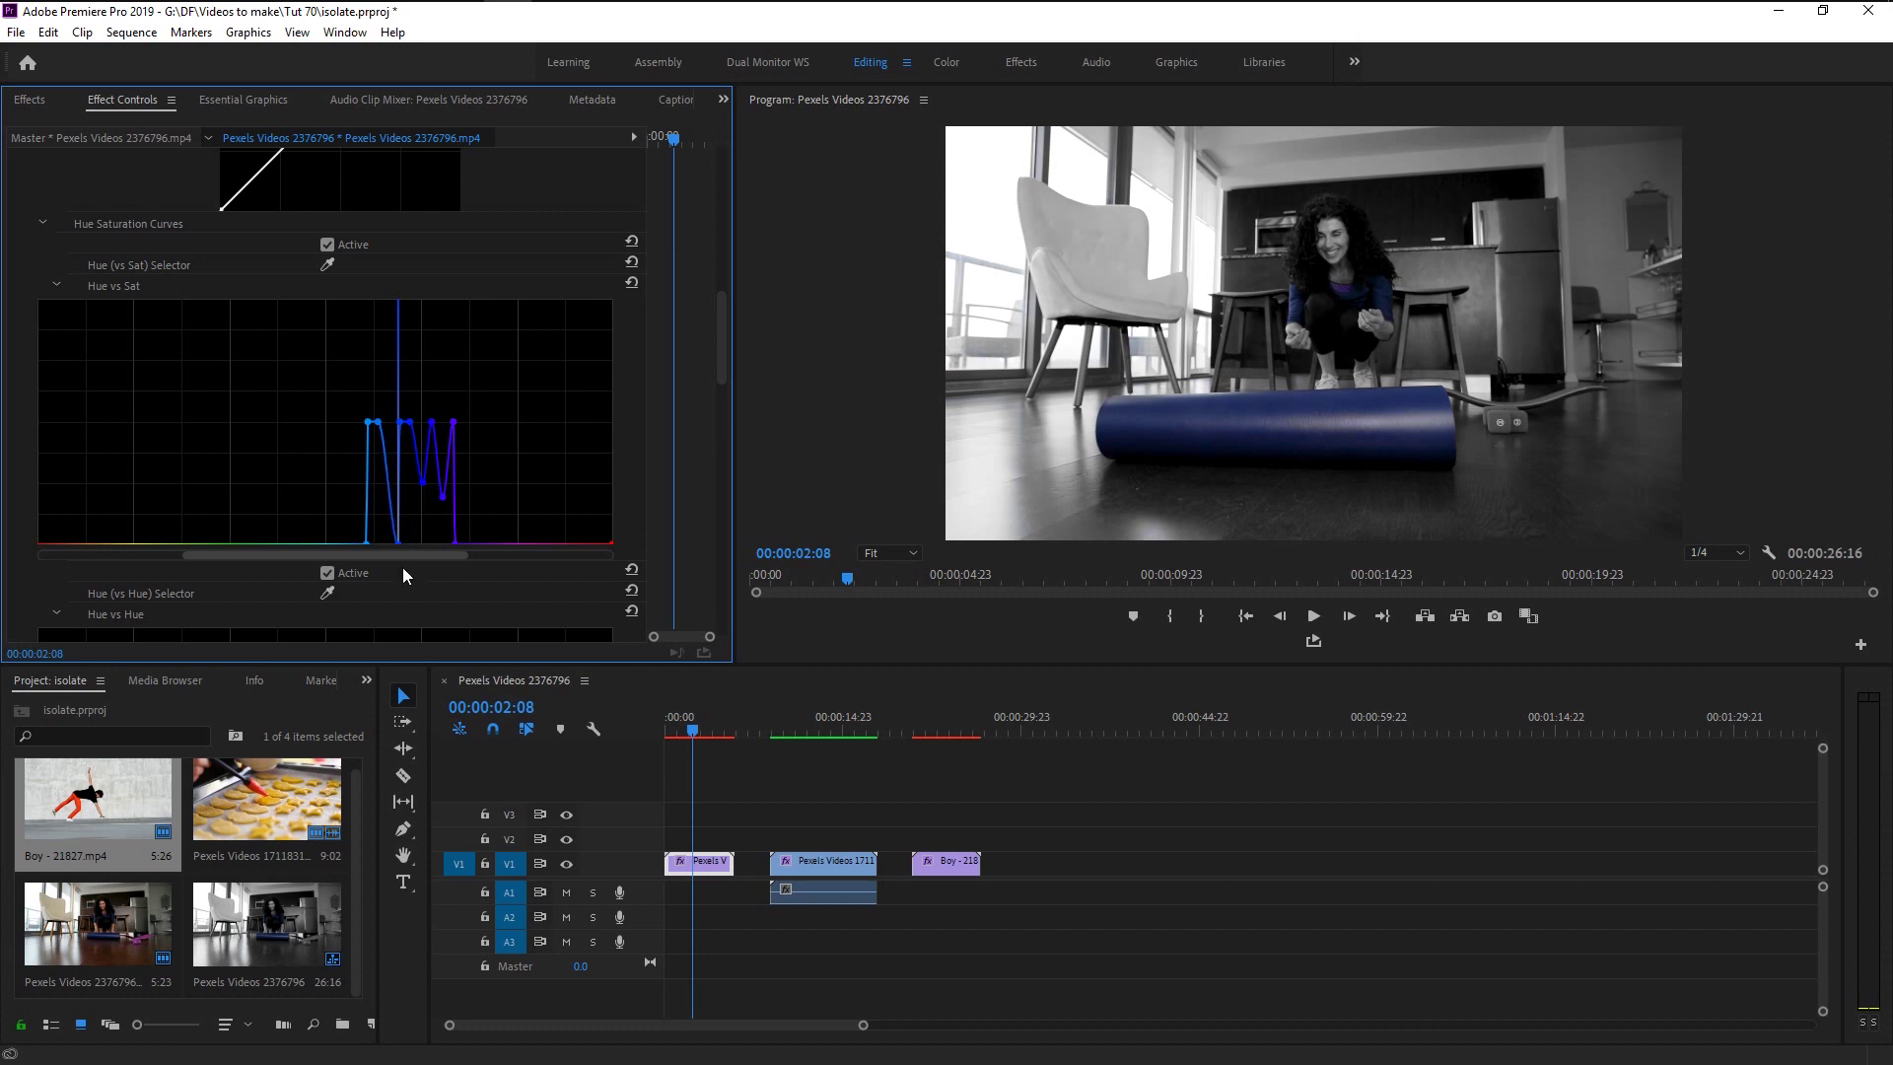
{"action": "left_click", "coordinate": [379, 423]}
{"action": "left_click_drag", "start_coordinate": [379, 426], "coordinate": [377, 567]}
{"action": "key", "text": "ctrl+z"}
{"action": "left_click", "coordinate": [425, 505]}
{"action": "left_click_drag", "start_coordinate": [426, 552], "coordinate": [423, 590]}
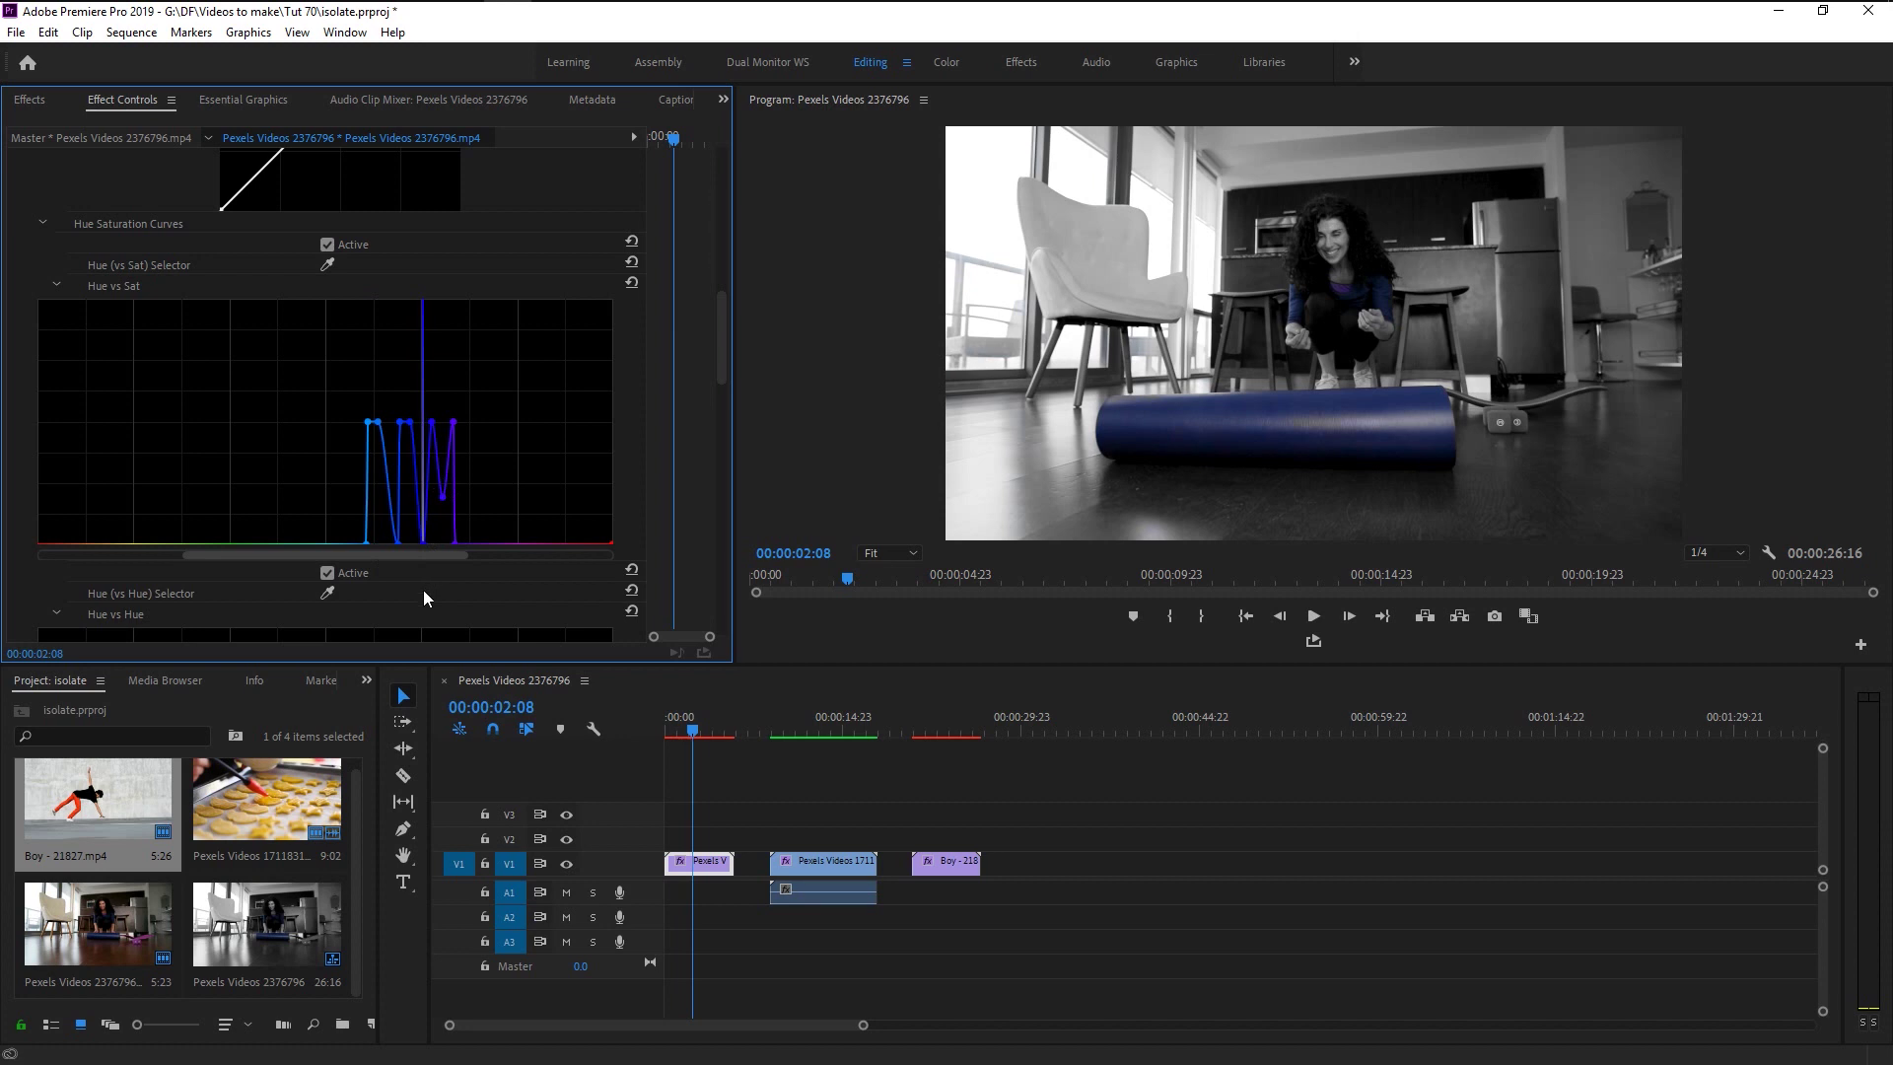
{"action": "left_click", "coordinate": [409, 424]}
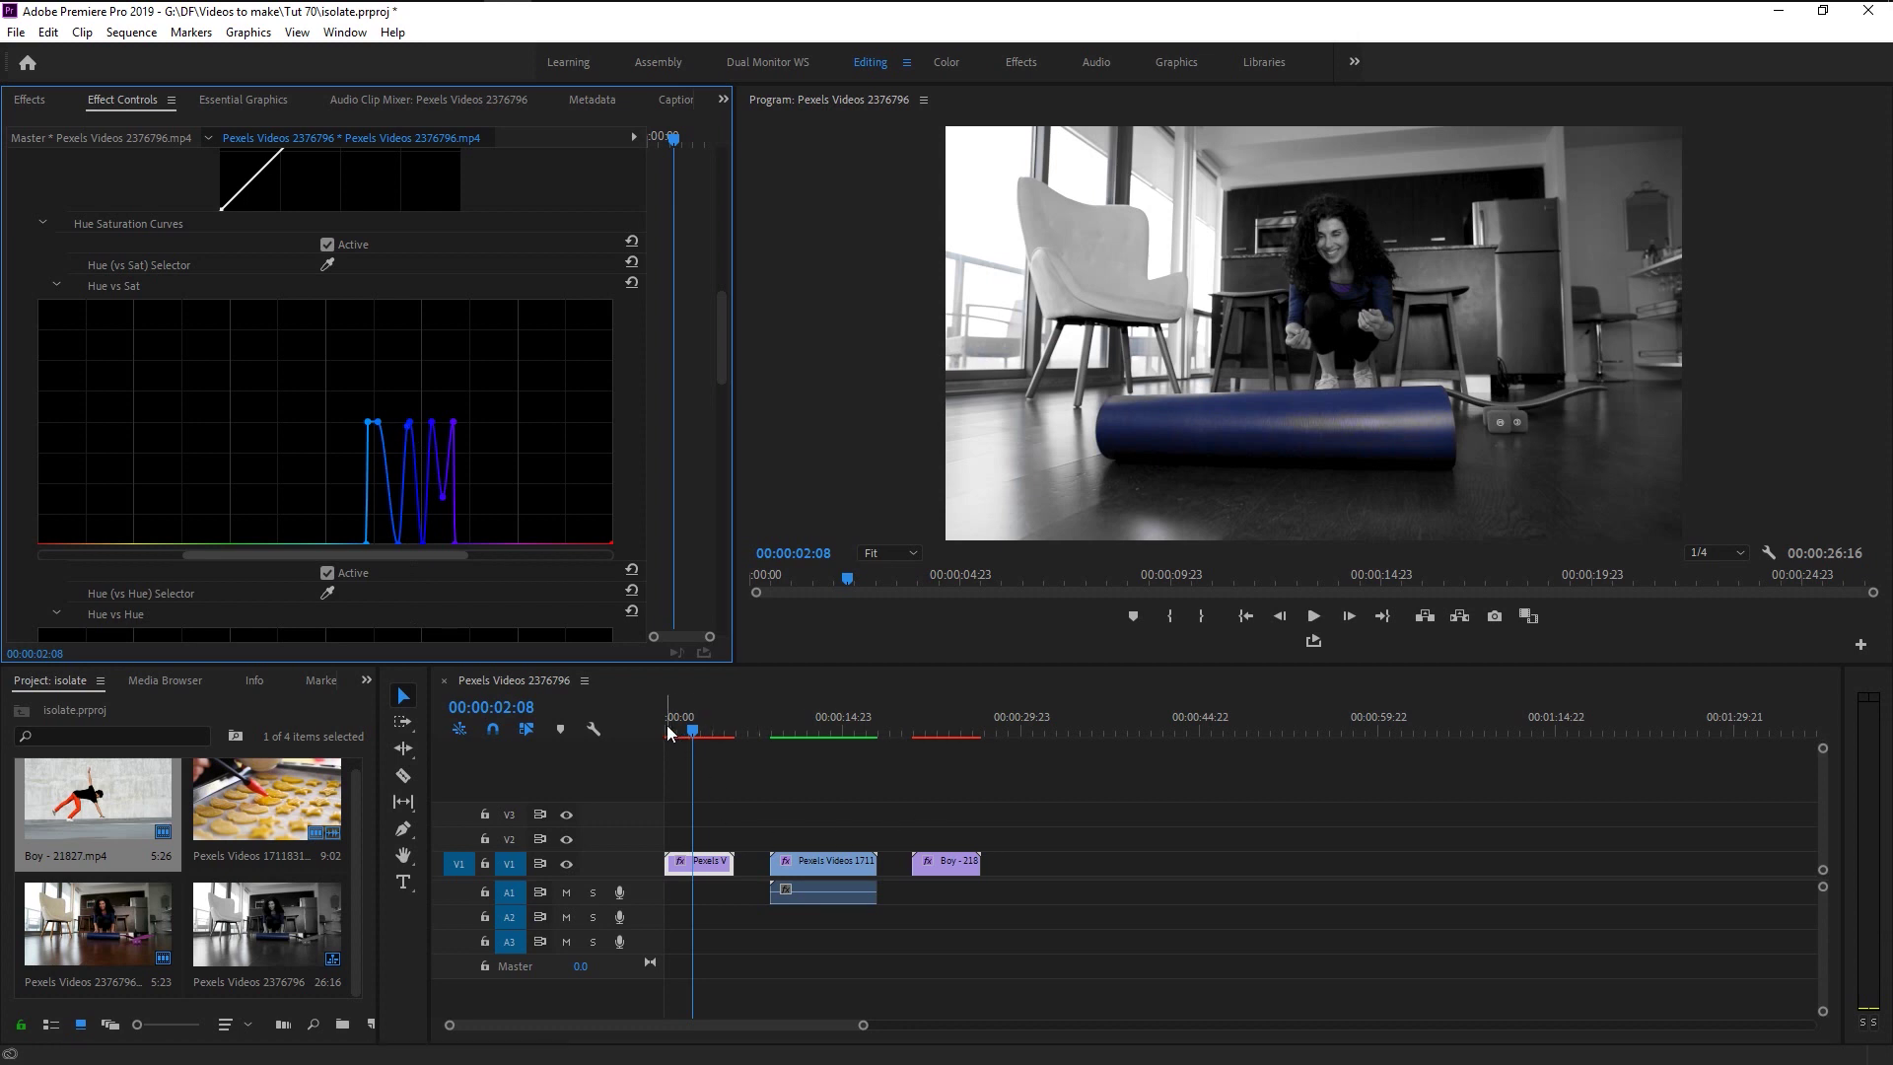
- Play the first clip from the start to check the blue-only result, then jump to the cookie clip
{"action": "left_click_drag", "start_coordinate": [676, 729], "coordinate": [586, 745]}
{"action": "left_click", "coordinate": [980, 982]}
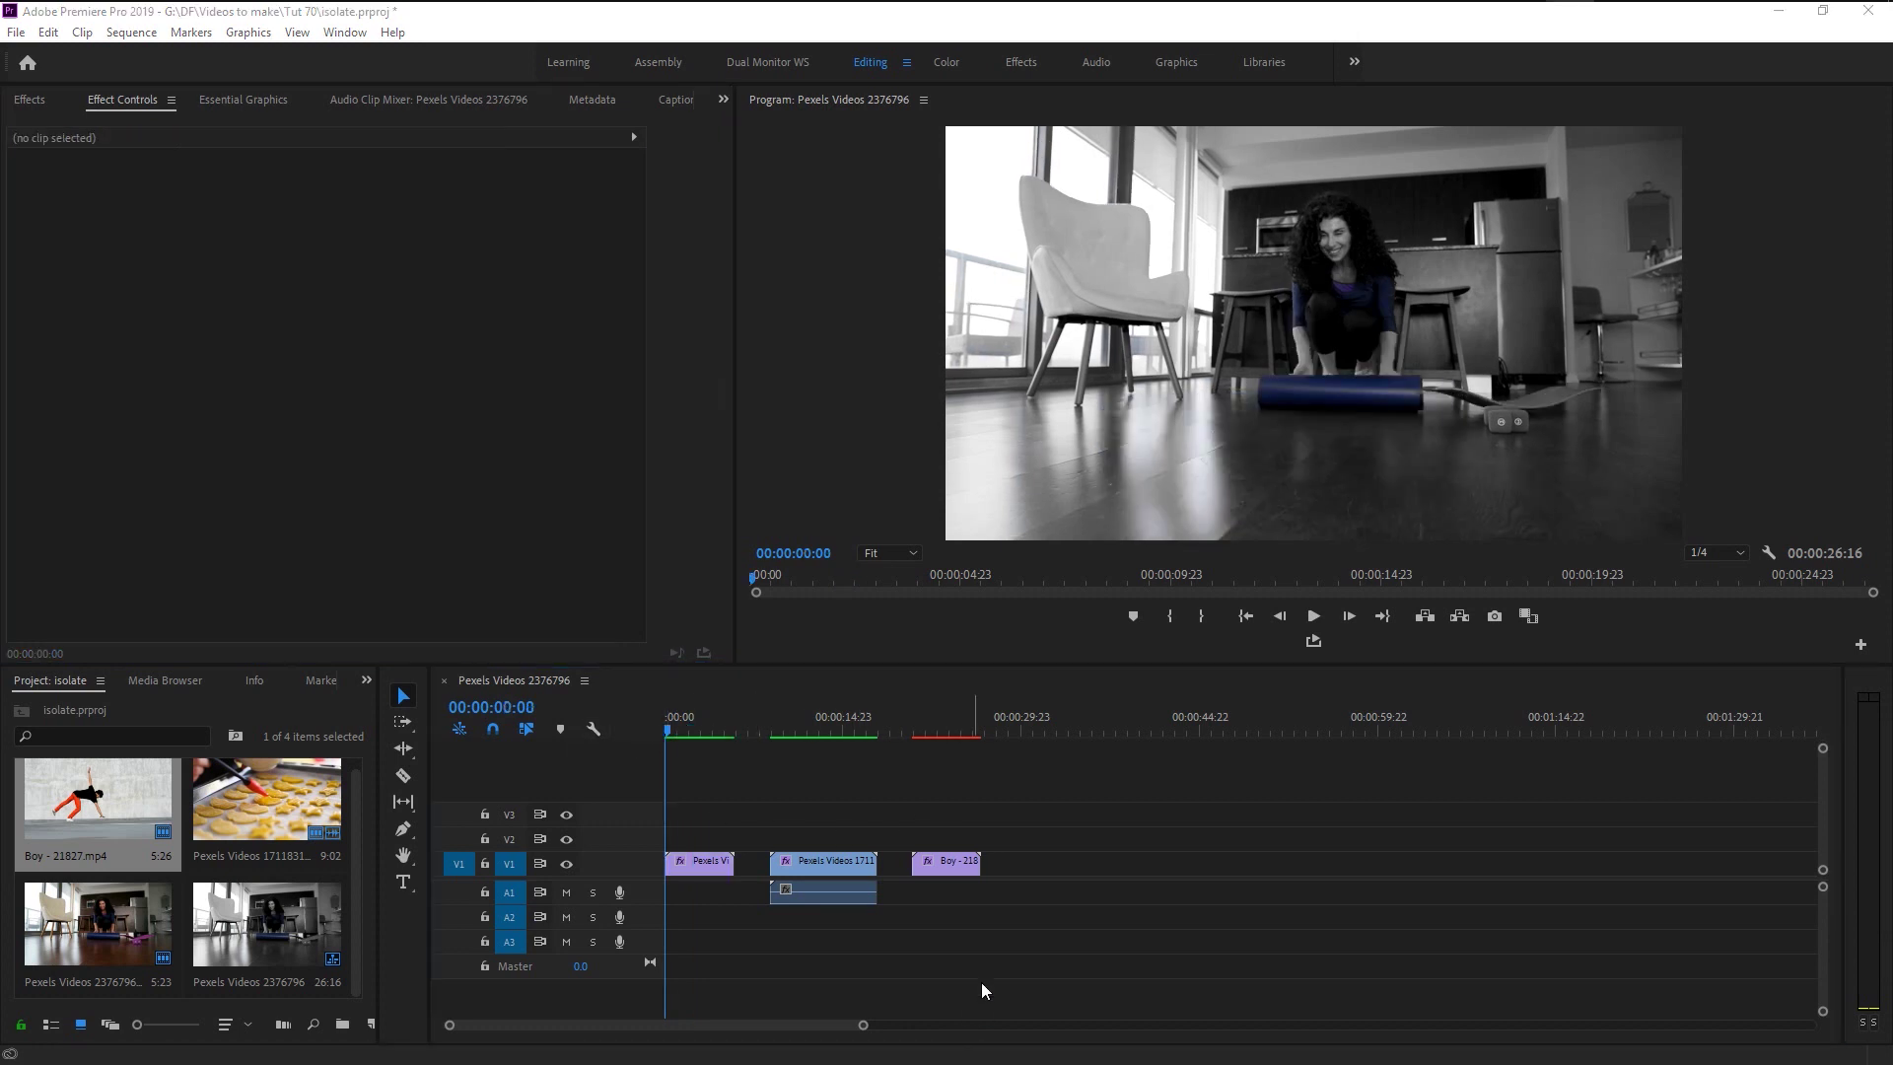
{"action": "key", "text": "space"}
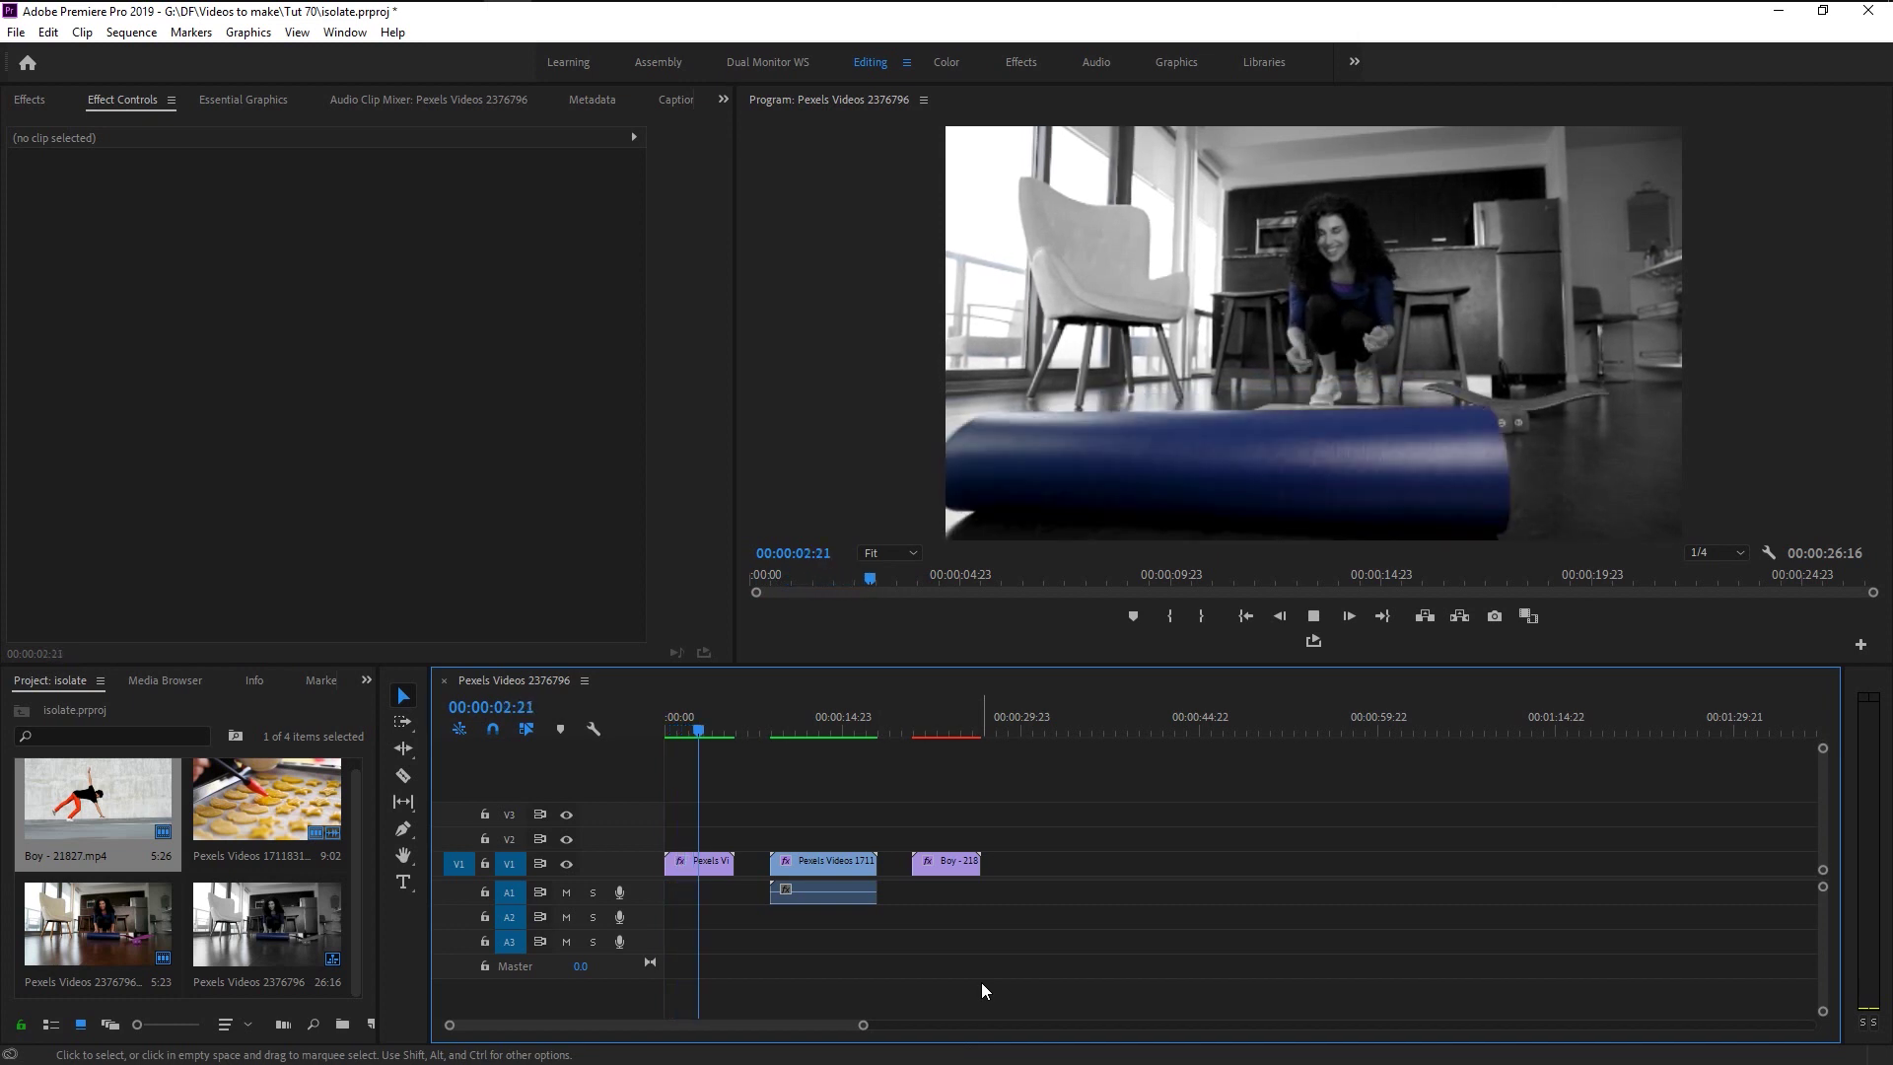
{"action": "key", "text": "space"}
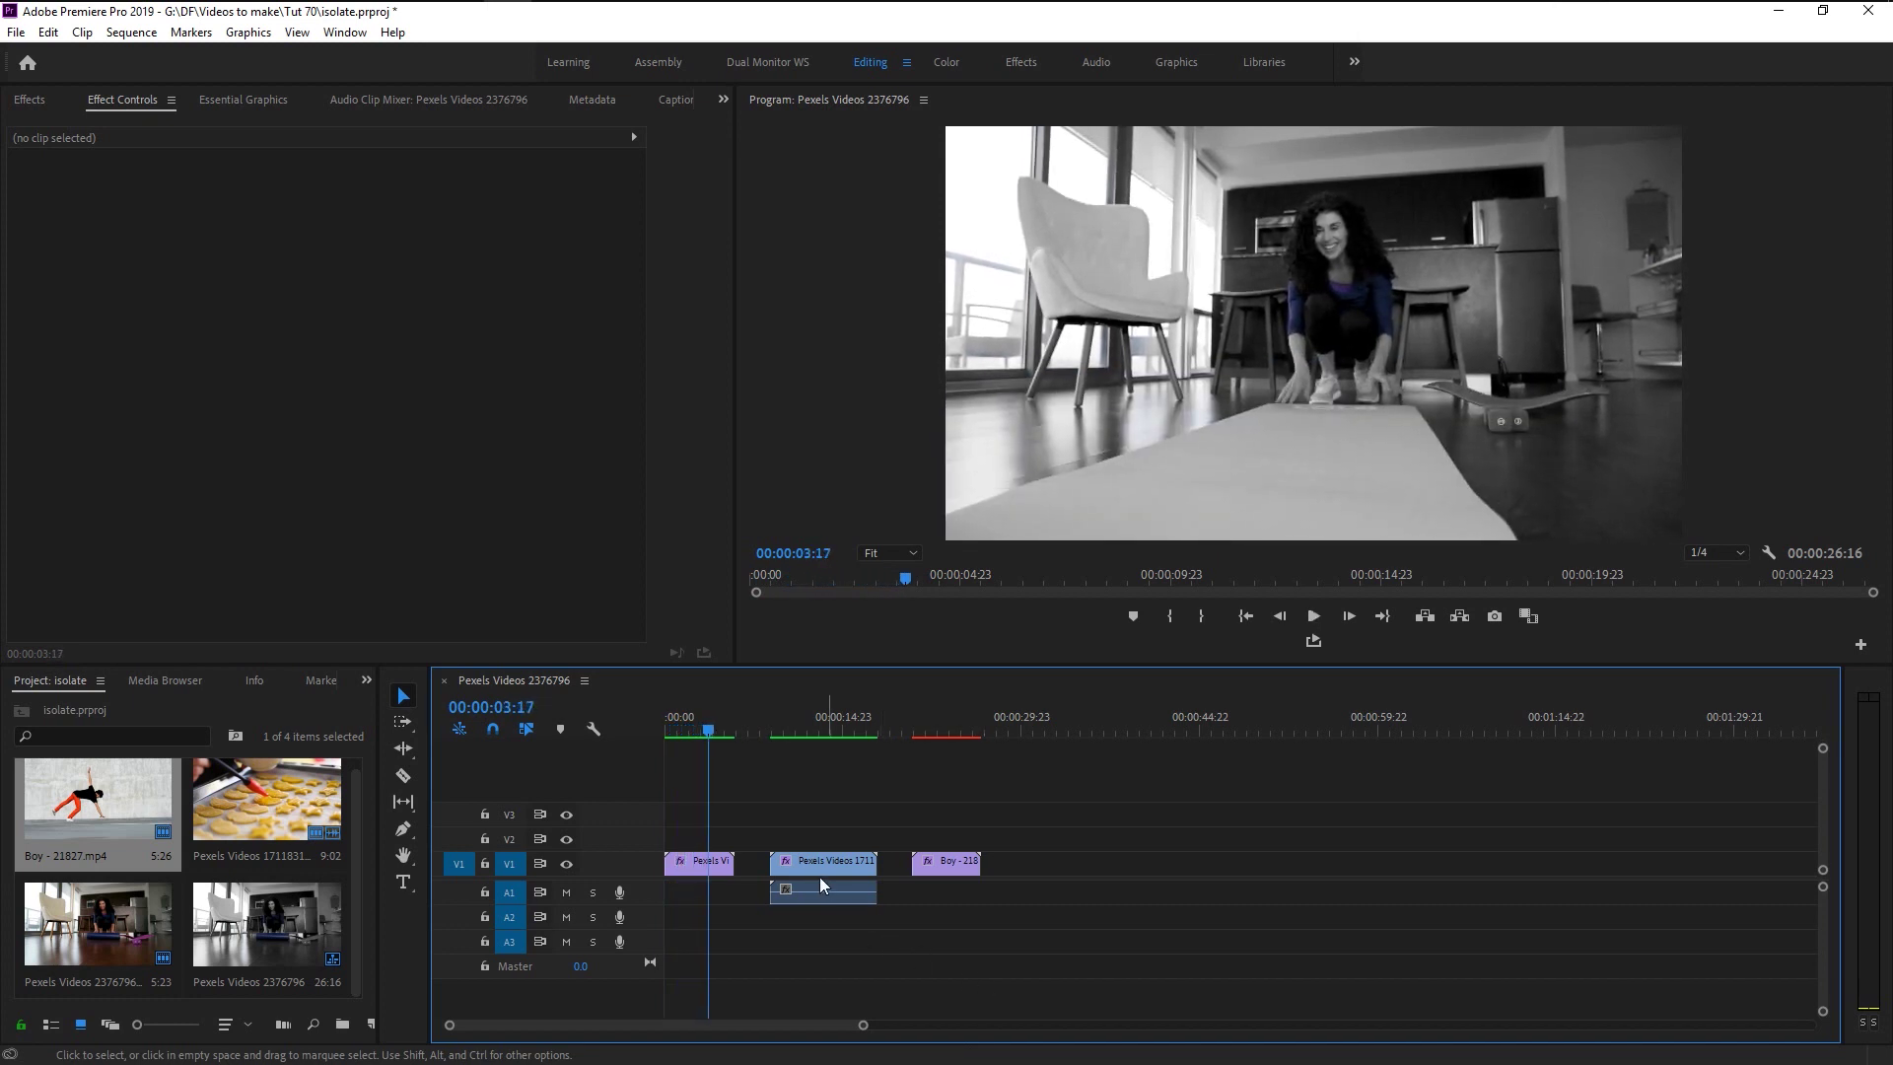
{"action": "left_click_drag", "start_coordinate": [708, 730], "coordinate": [702, 730]}
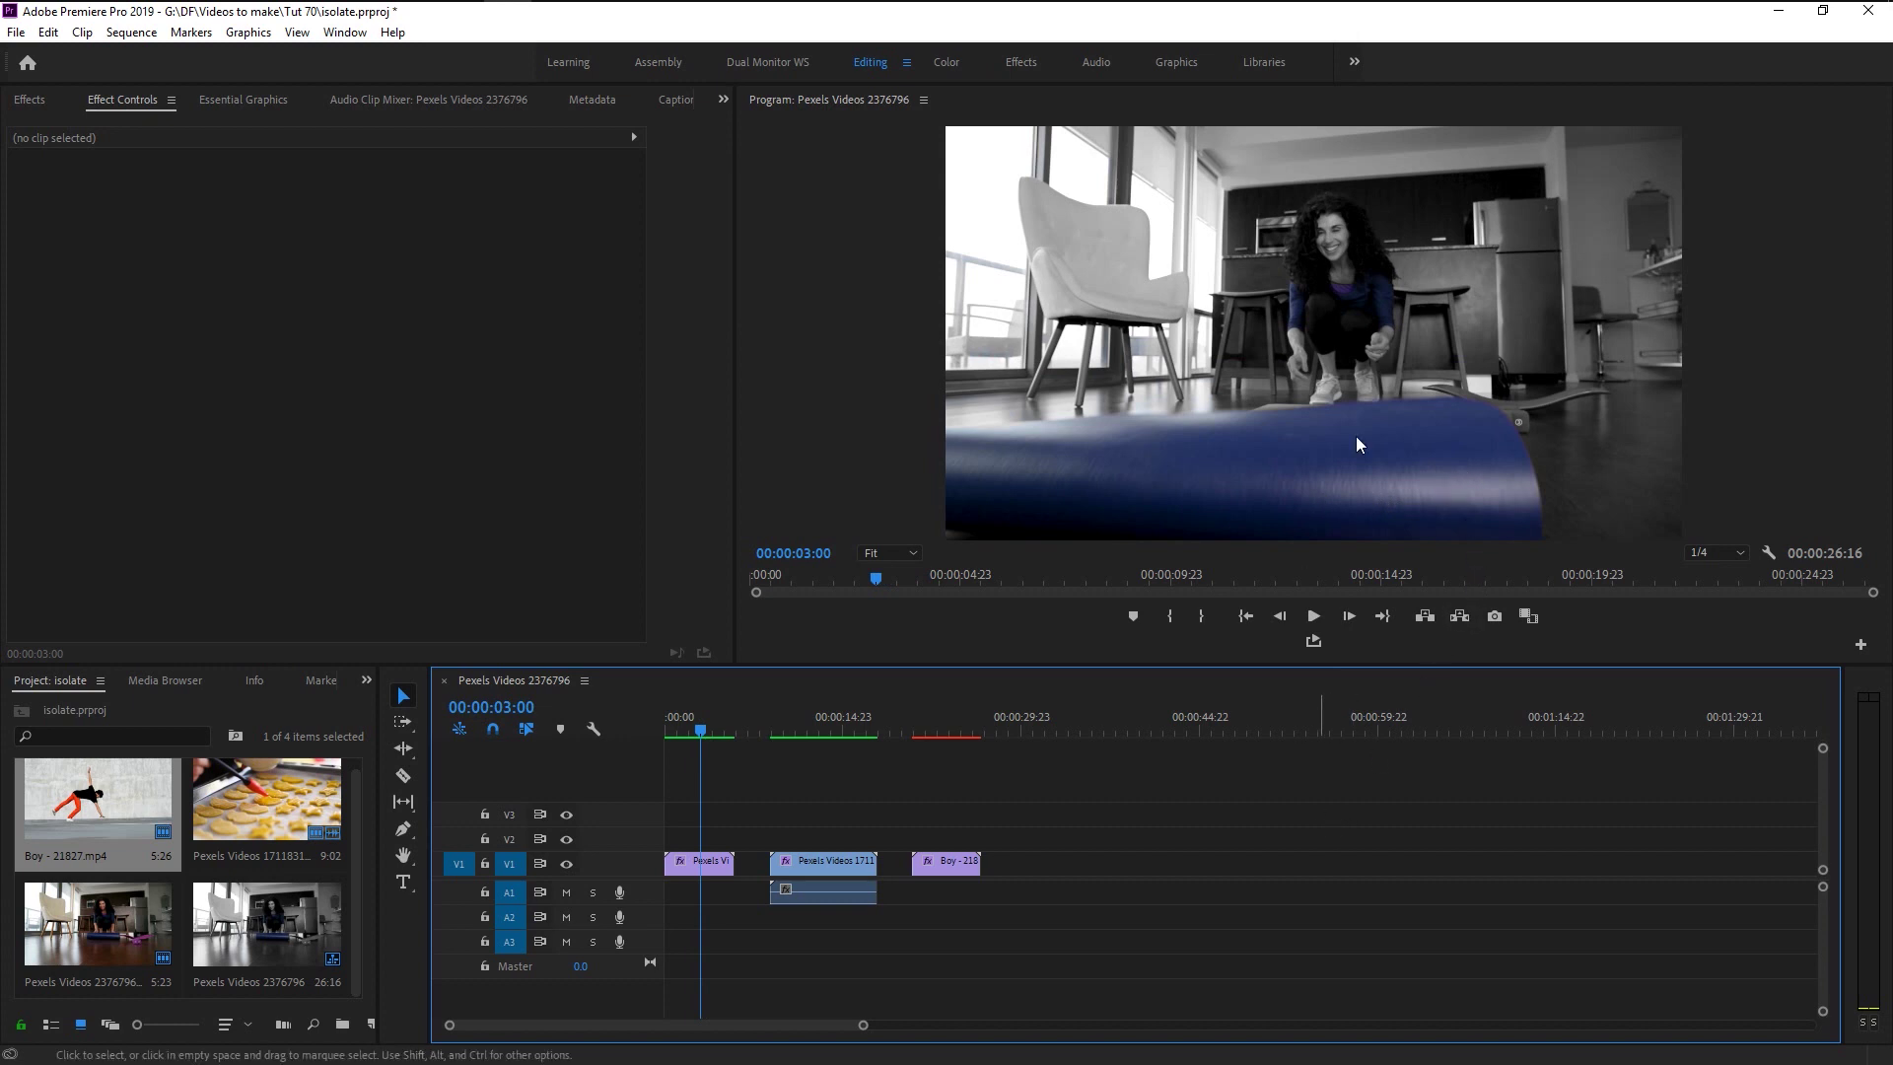
{"action": "left_click", "coordinate": [810, 722]}
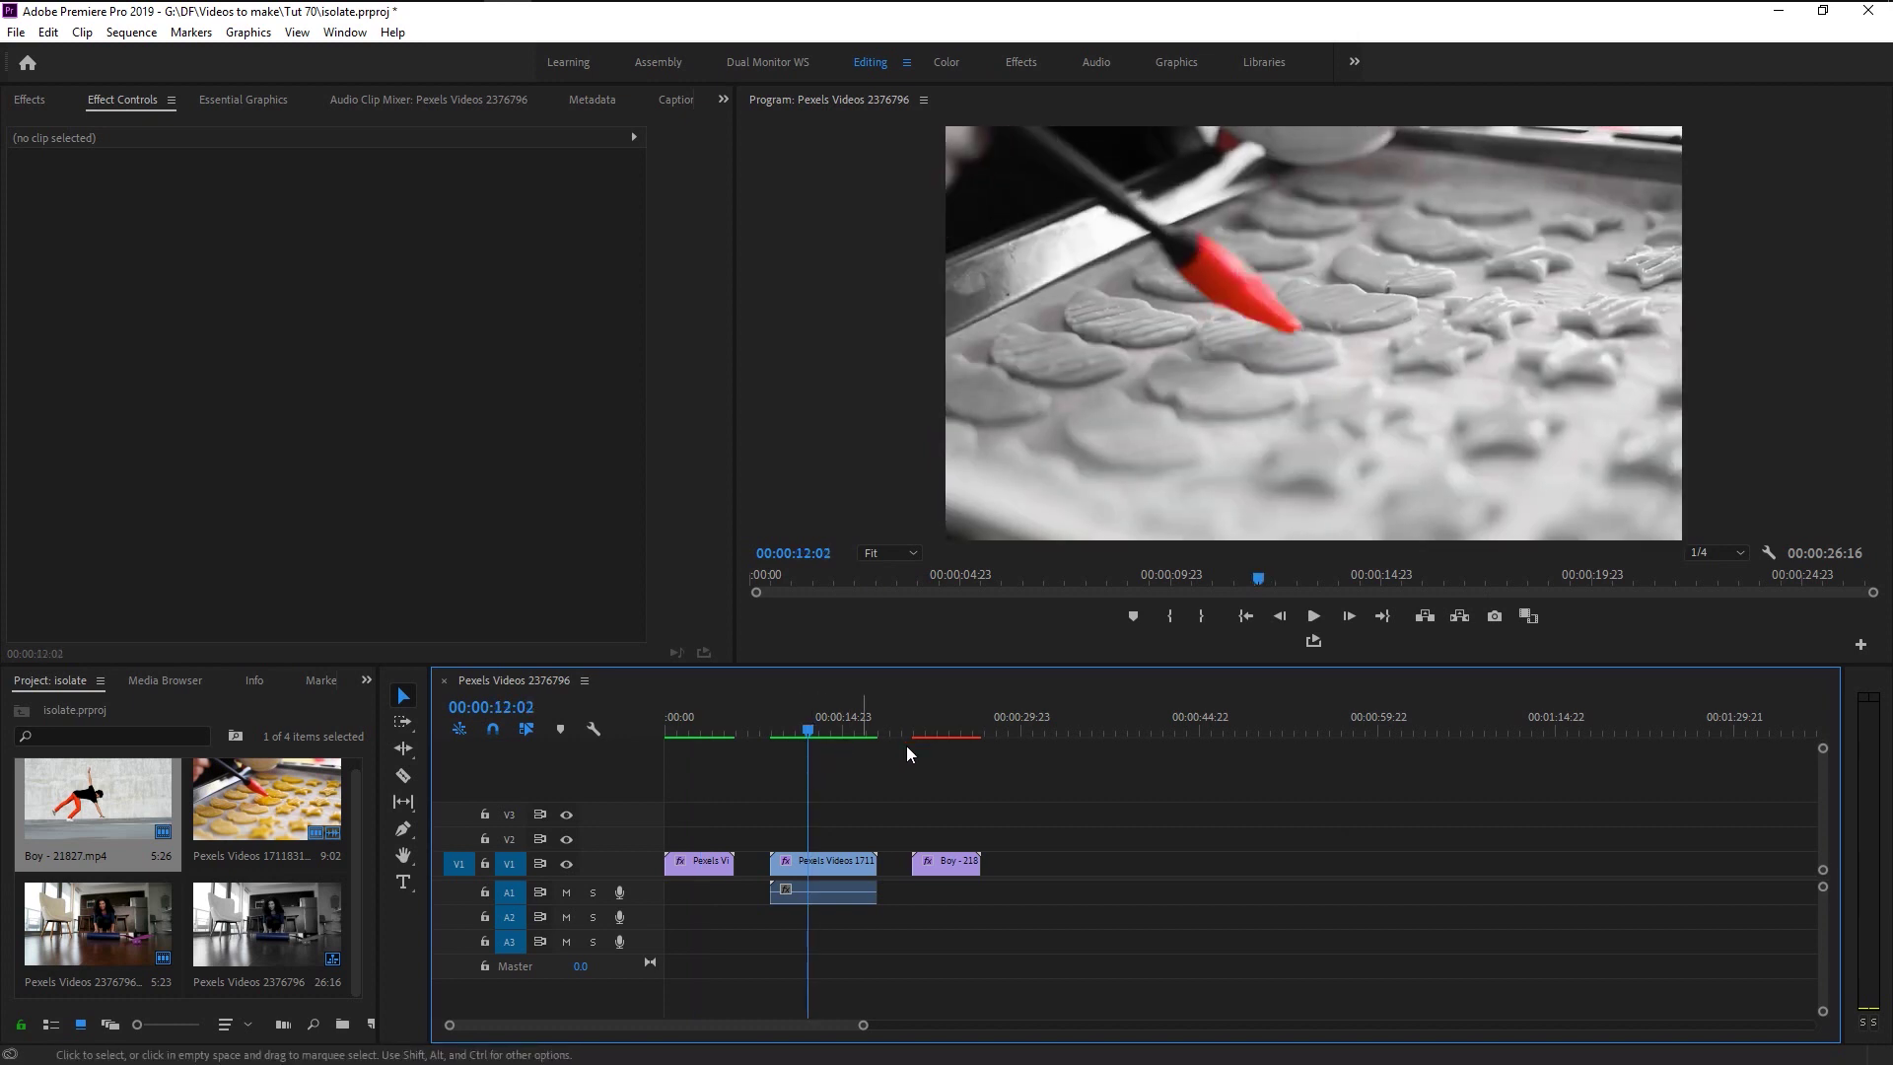
- Move the playhead onto the Boy clip at 00:00:22:03
{"action": "left_click", "coordinate": [928, 726]}
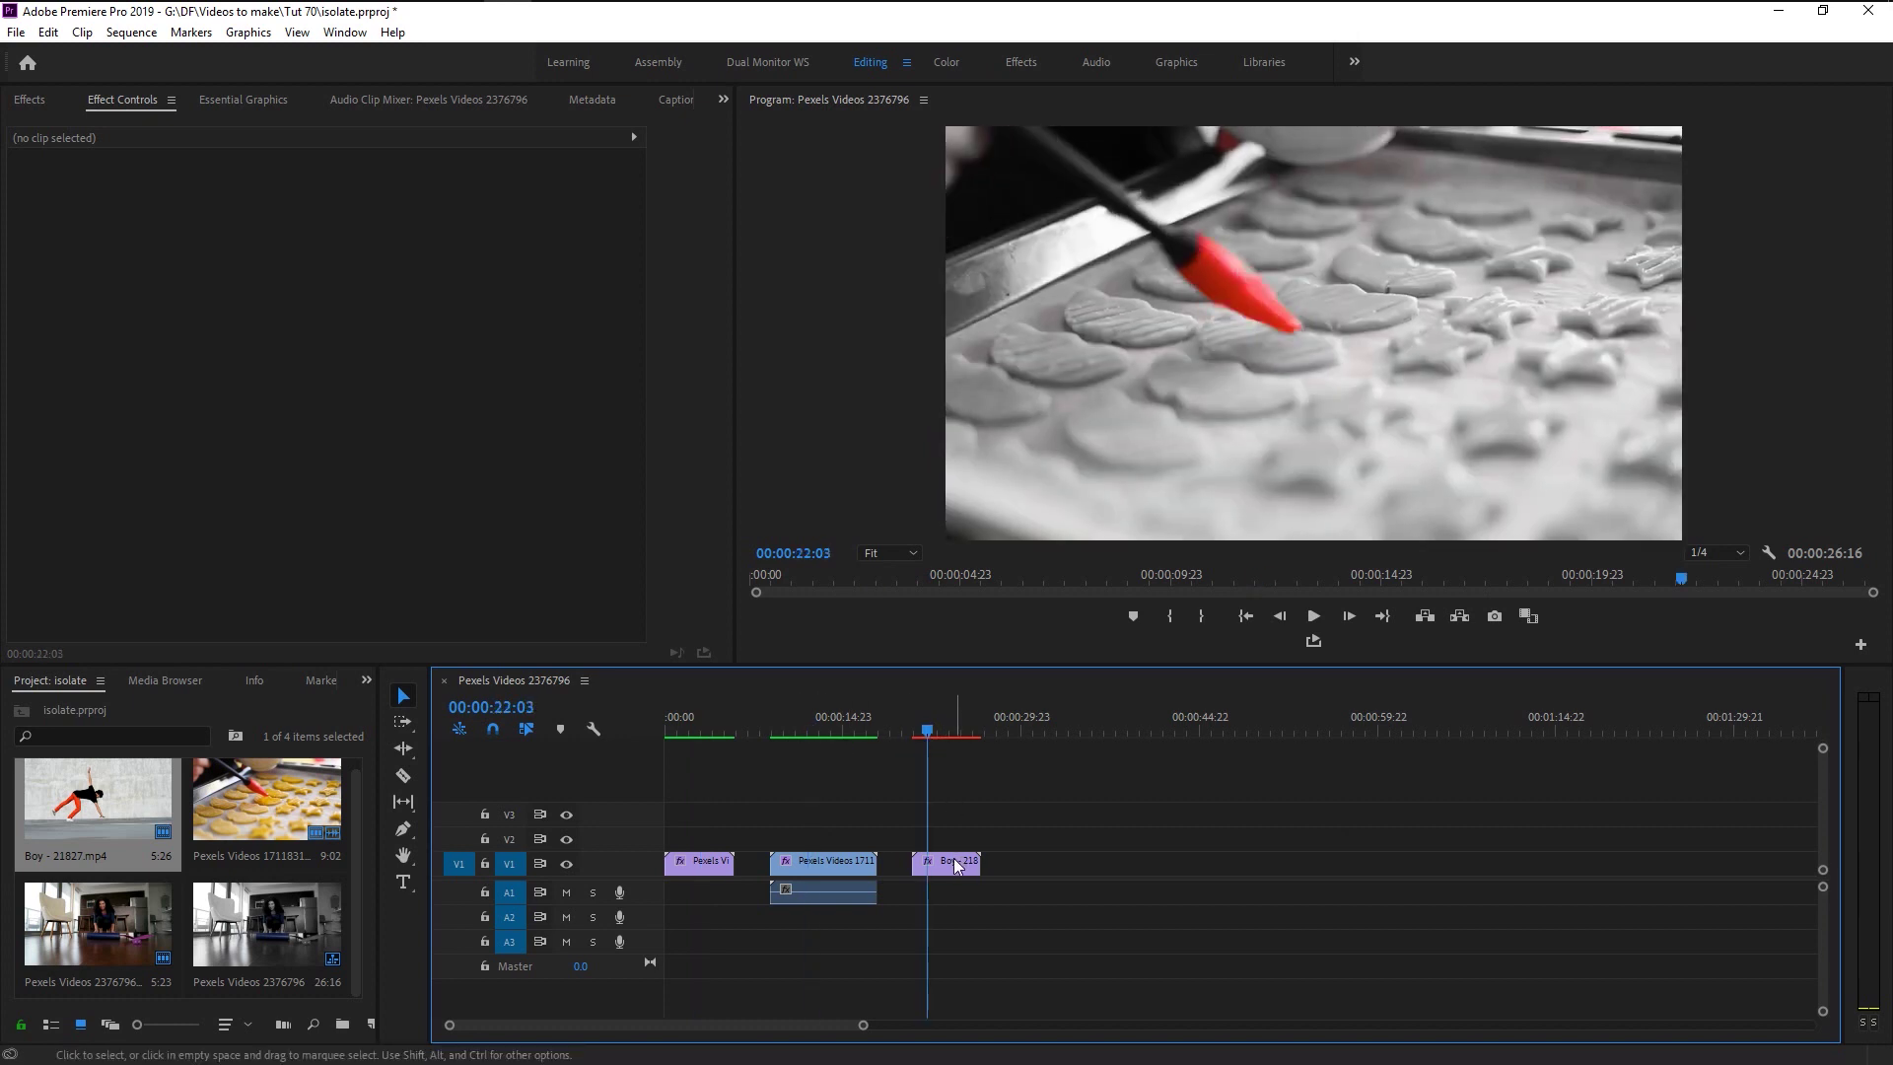